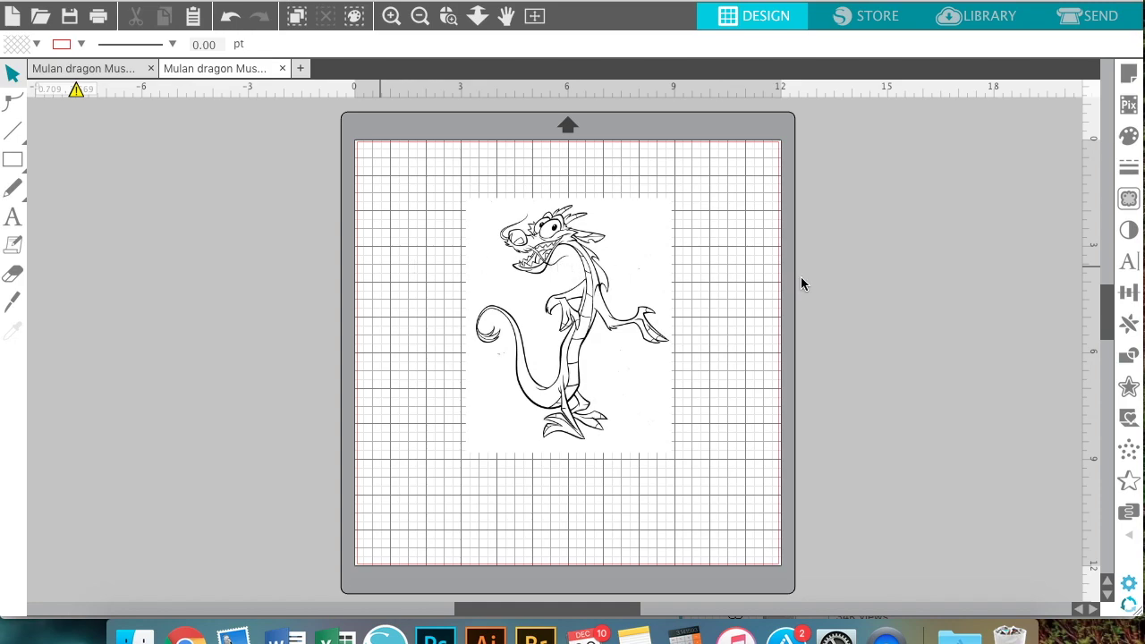
Open the Trace panel beside the Mulan dragon sketch on the mat.
scroll(667, 332, "left", 1)
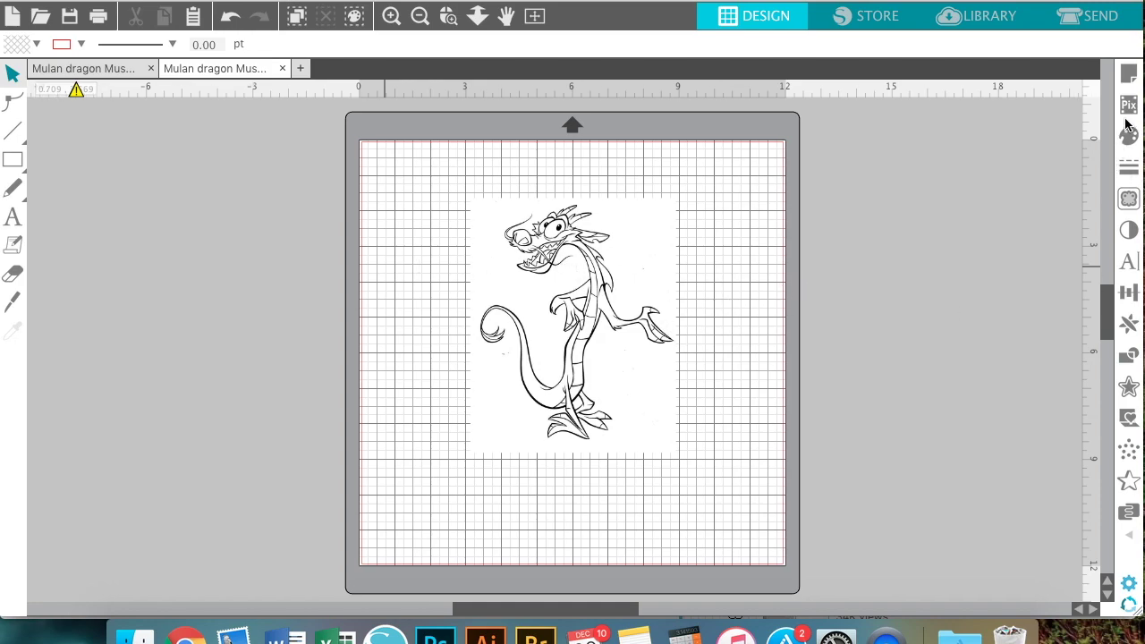
left_click(1130, 202)
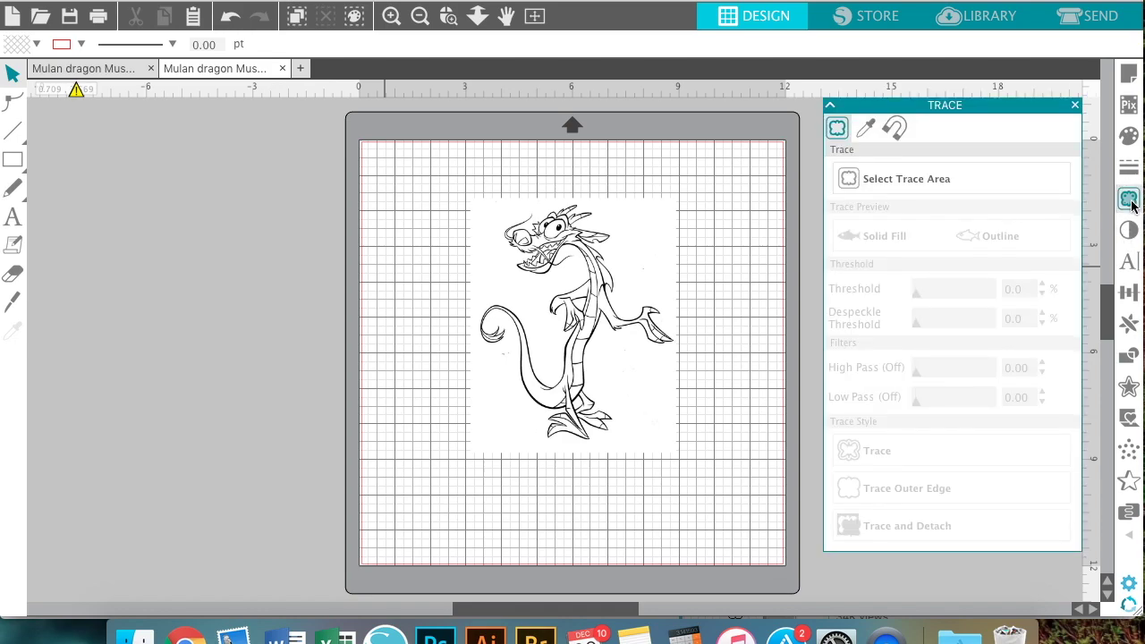
Mark a trace area enclosing the whole dragon image.
left_click(922, 183)
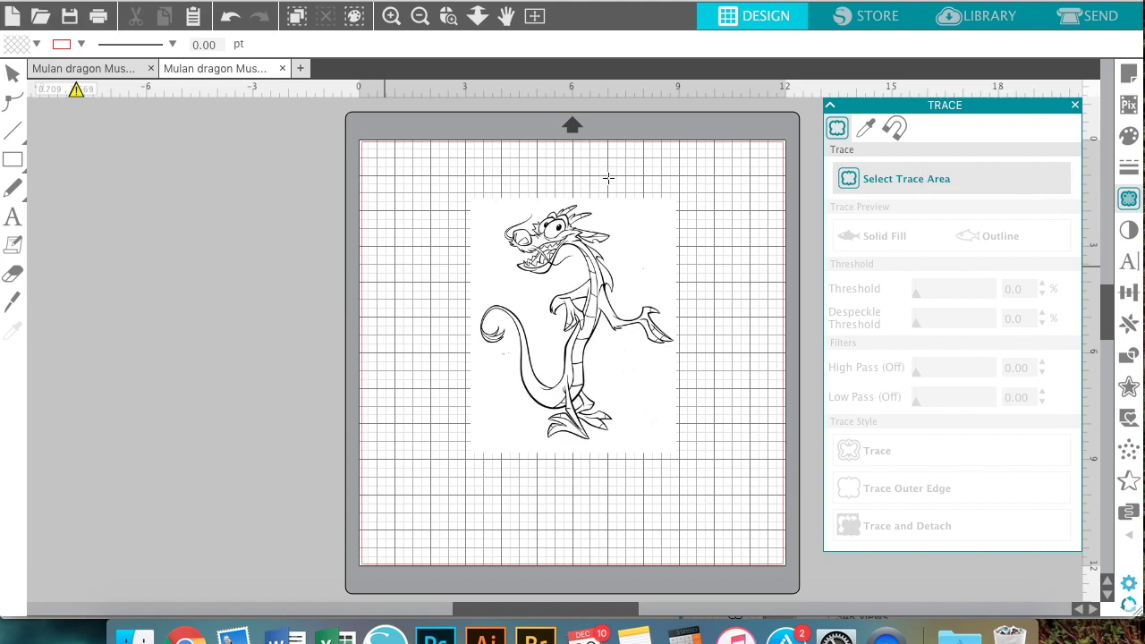
left_click(466, 195)
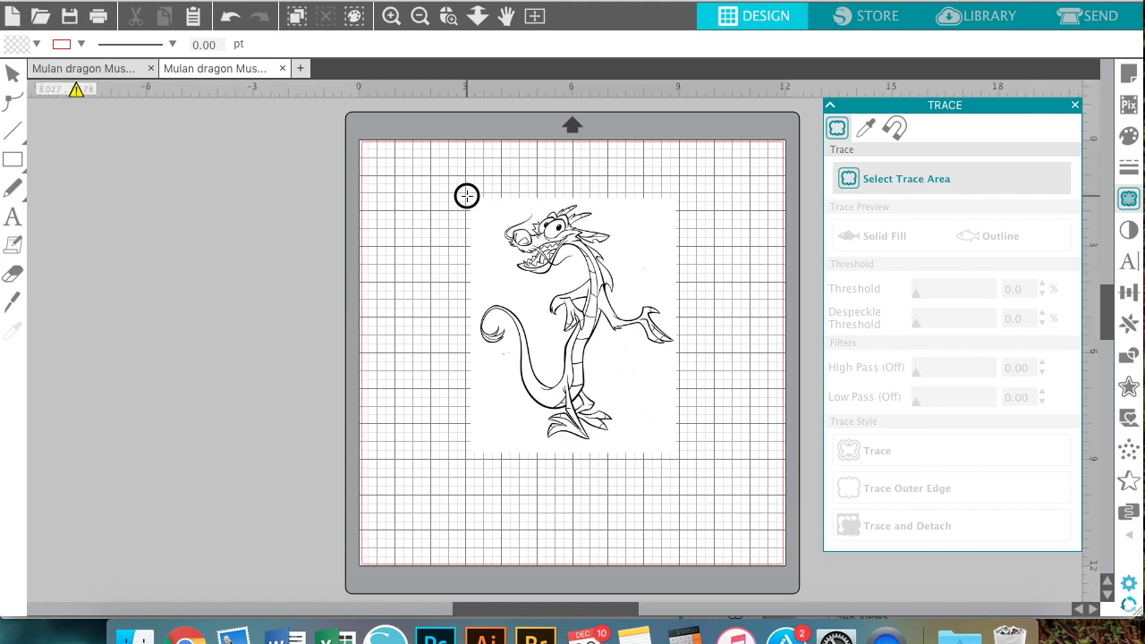
mouse_move(466, 195)
left_mouse_down()
mouse_move(527, 404)
mouse_move(575, 470)
mouse_move(679, 456)
left_mouse_up()
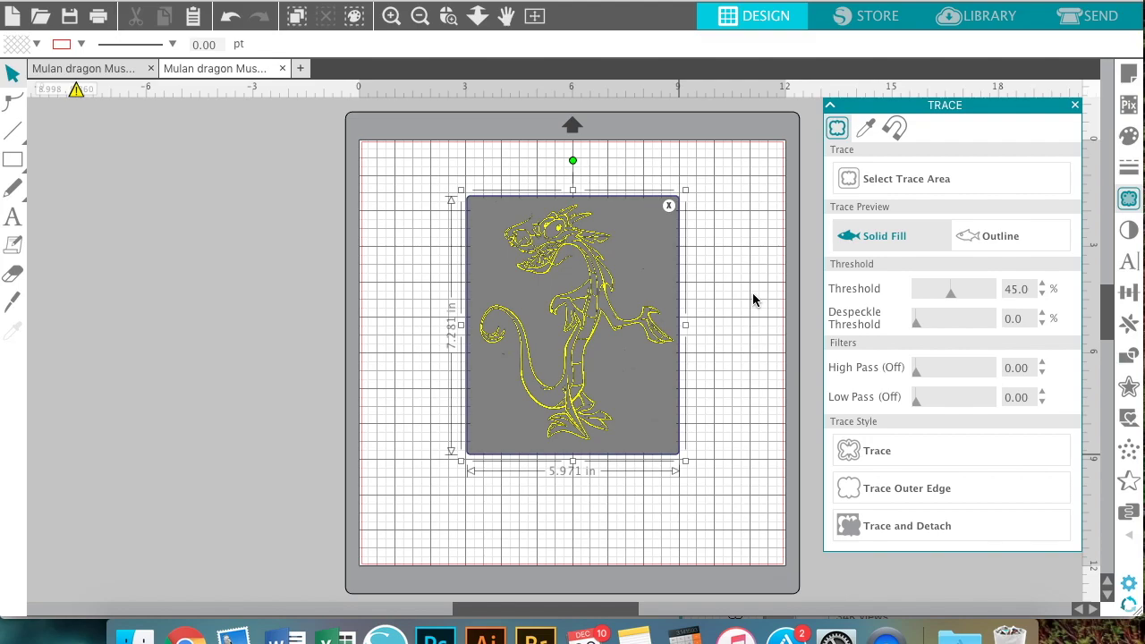
Raise the trace threshold to 62% and trace the dragon.
left_click(951, 296)
left_click(391, 16)
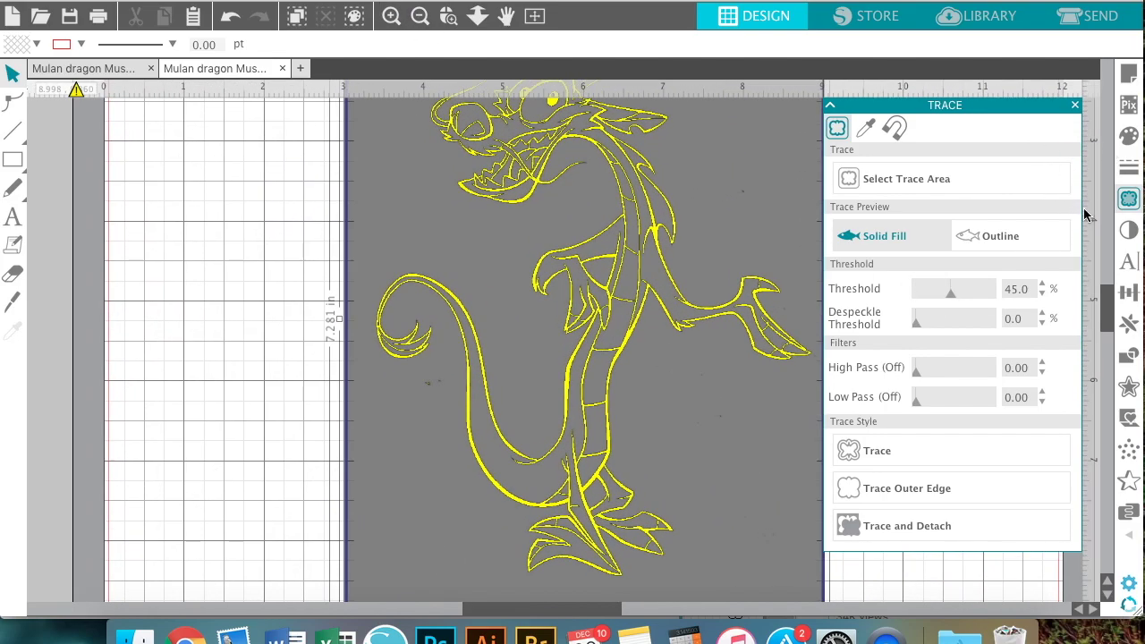
left_click(953, 295)
left_click_drag(953, 298, 959, 299)
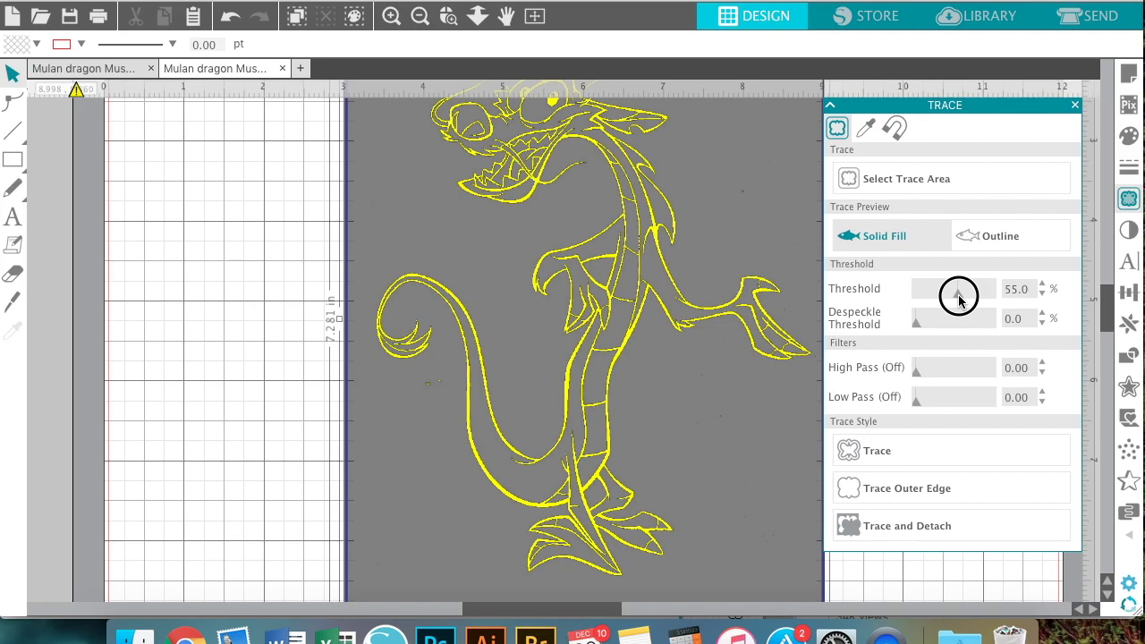
left_click_drag(959, 301, 965, 301)
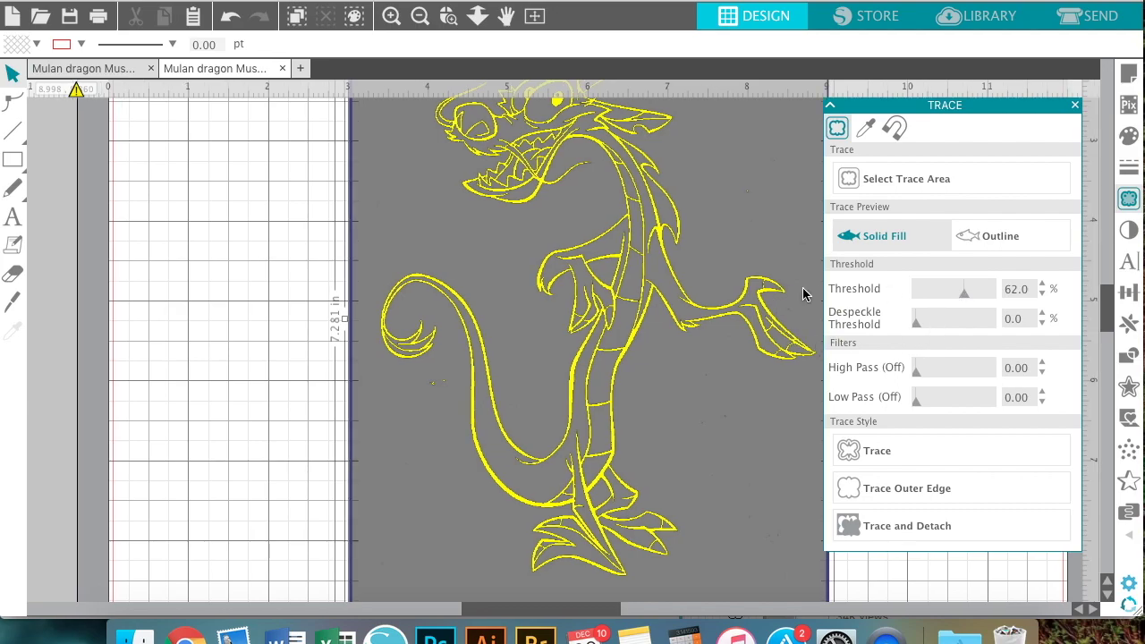
scroll(799, 288, "up", 1)
scroll(799, 289, "up", 3)
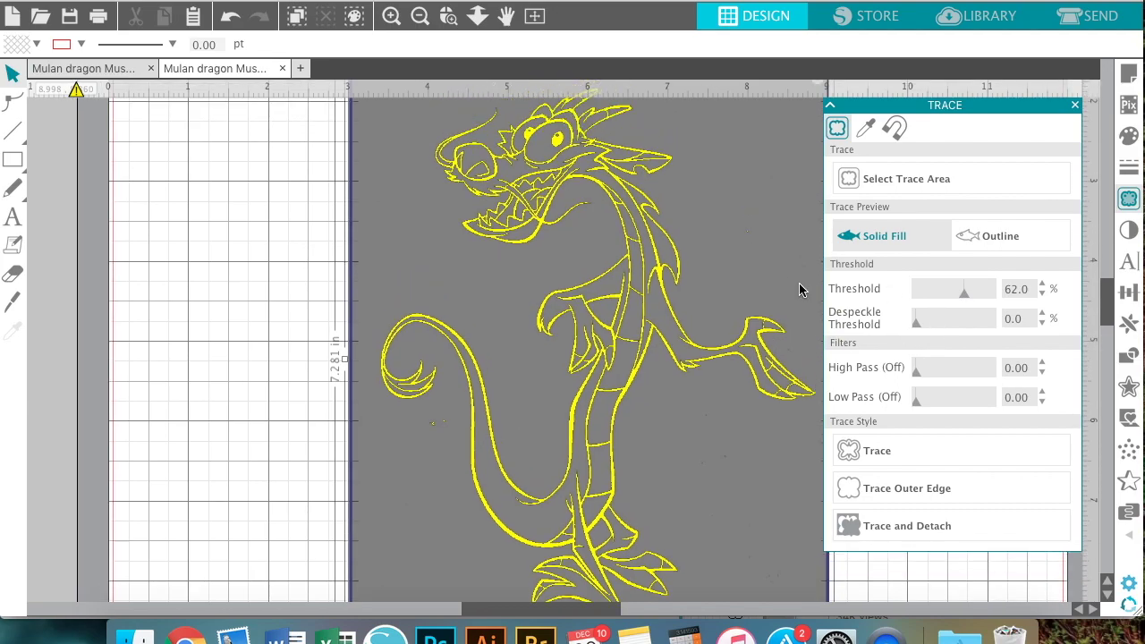
left_click(866, 451)
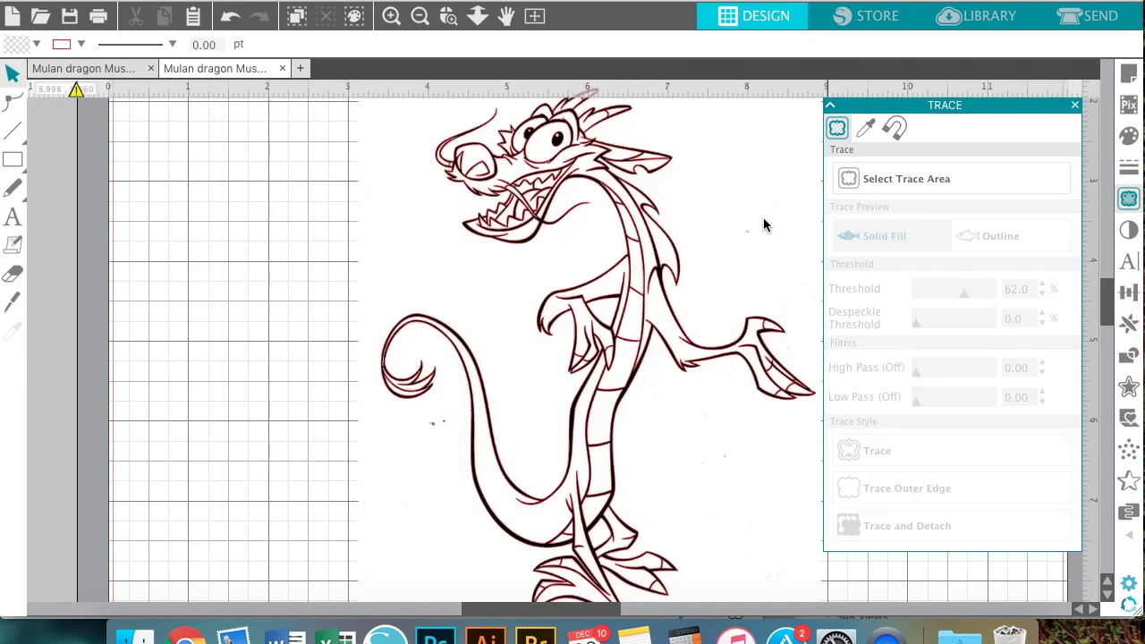
Move the original black dragon sketch off the mat to the left and select the red traced outline.
left_click_drag(774, 218, 202, 245)
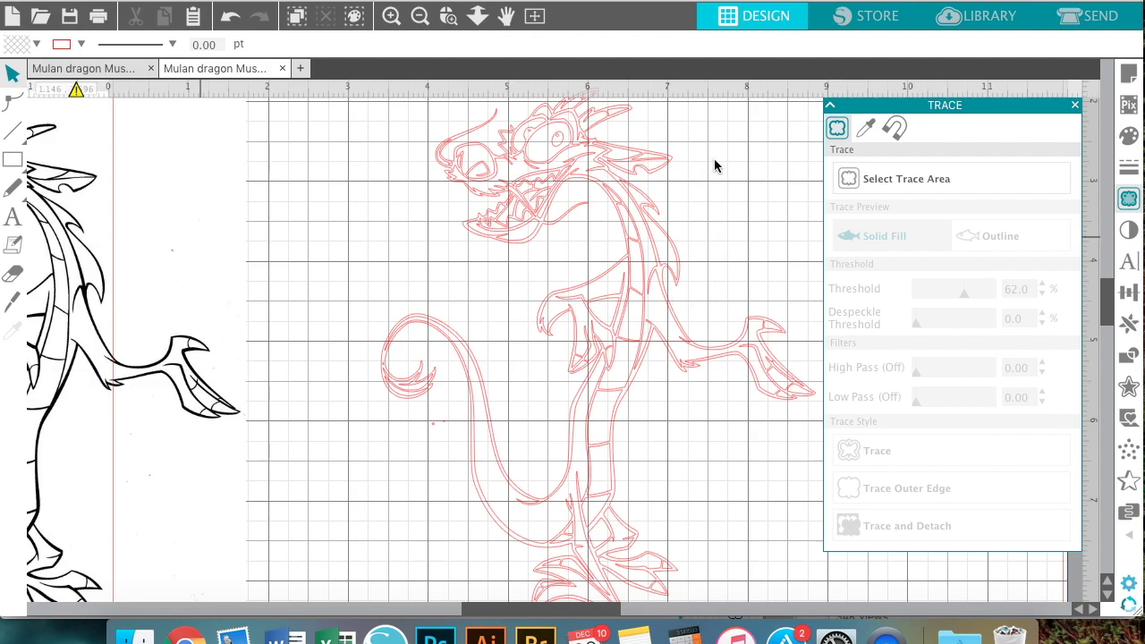
left_click_drag(198, 265, 41, 225)
left_click(141, 346)
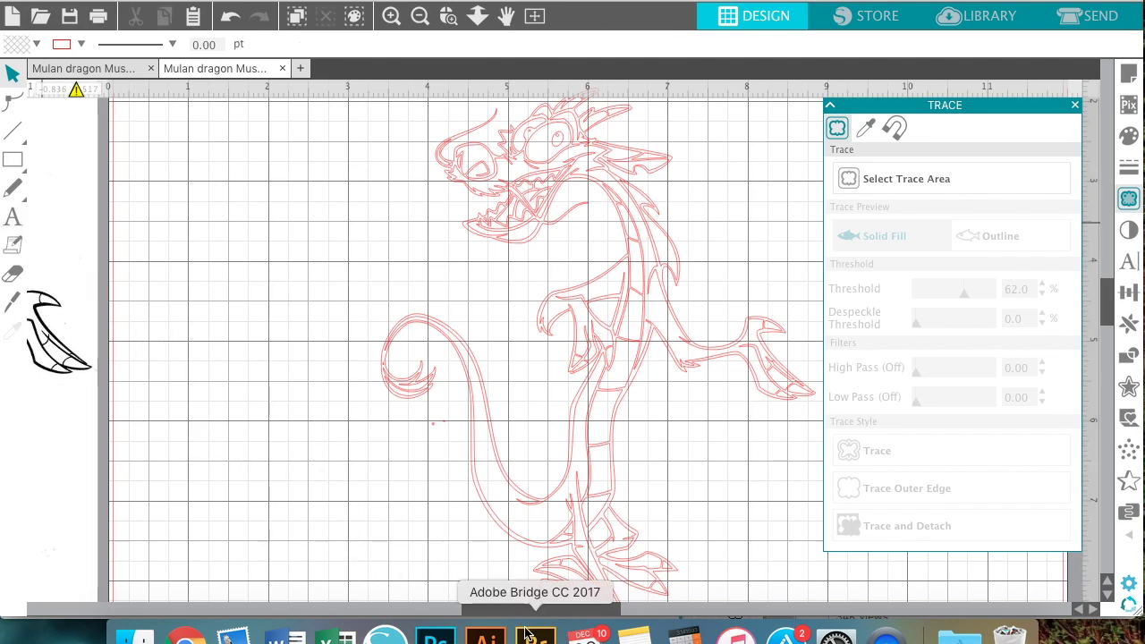
left_click_drag(520, 610, 516, 609)
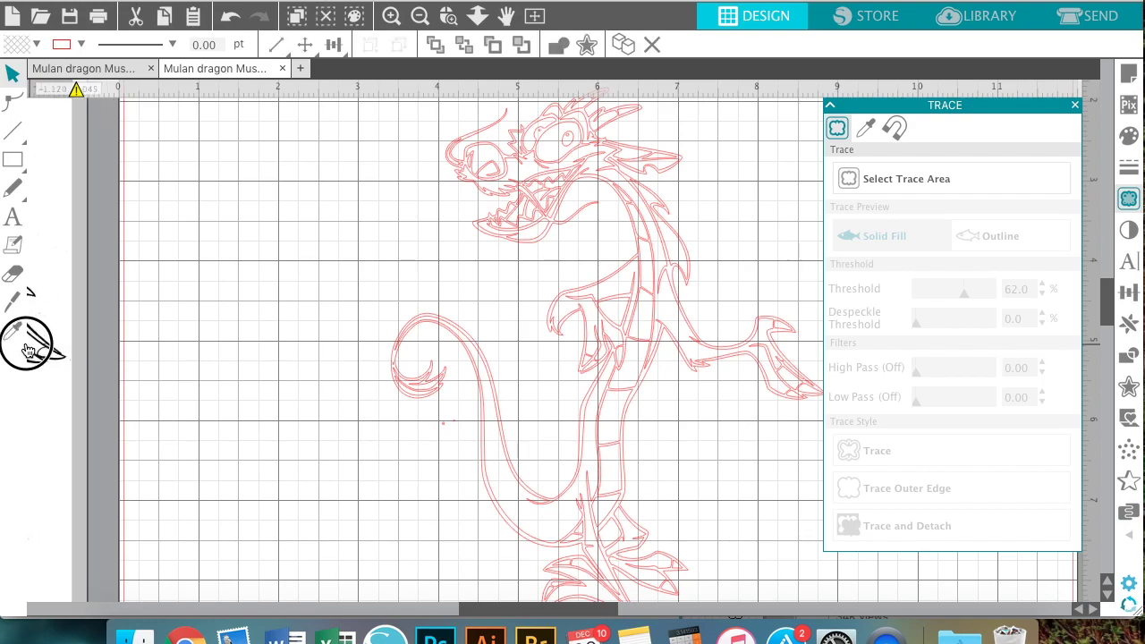
scroll(570, 584, "left", 5)
left_click_drag(531, 614, 583, 614)
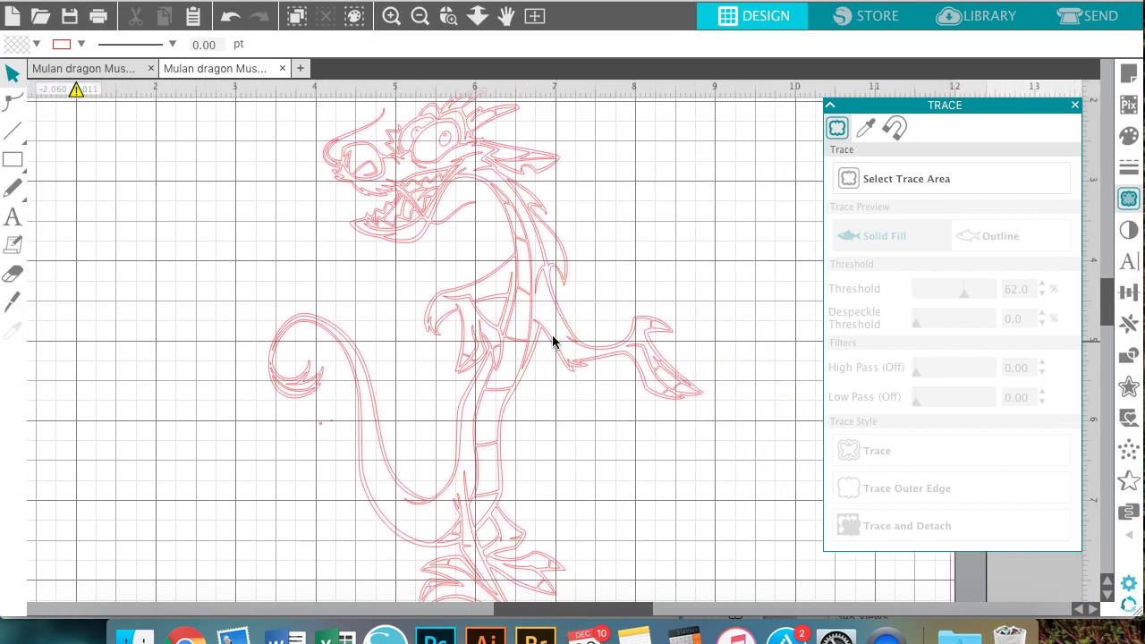
left_click(528, 263)
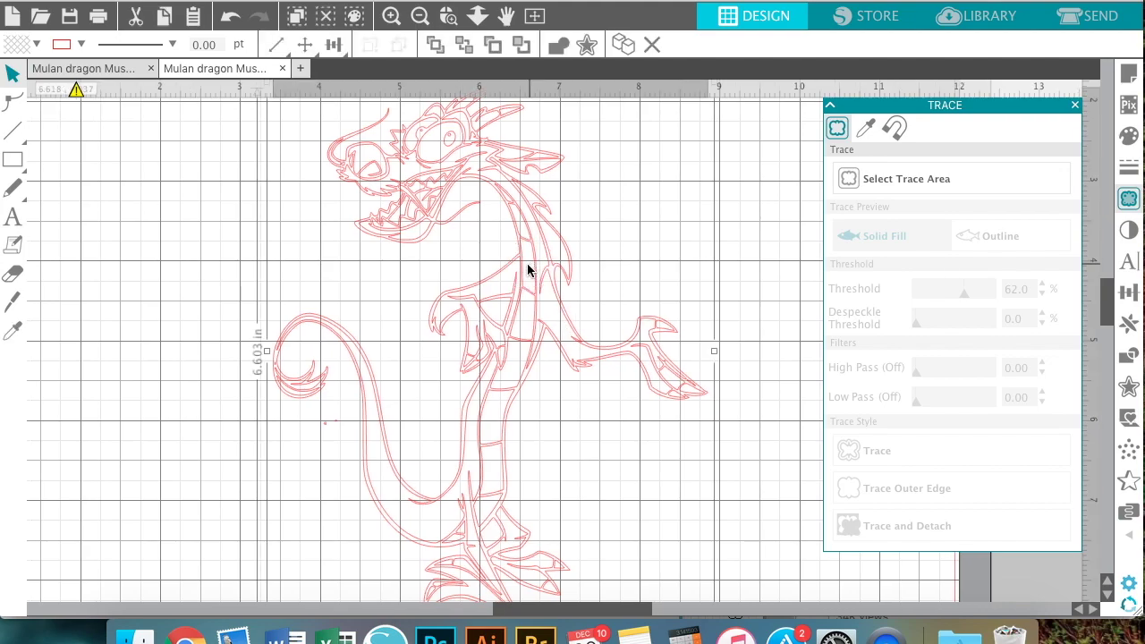
Give the selected traced dragon a black fill from the Fill Color swatches.
left_click(1130, 136)
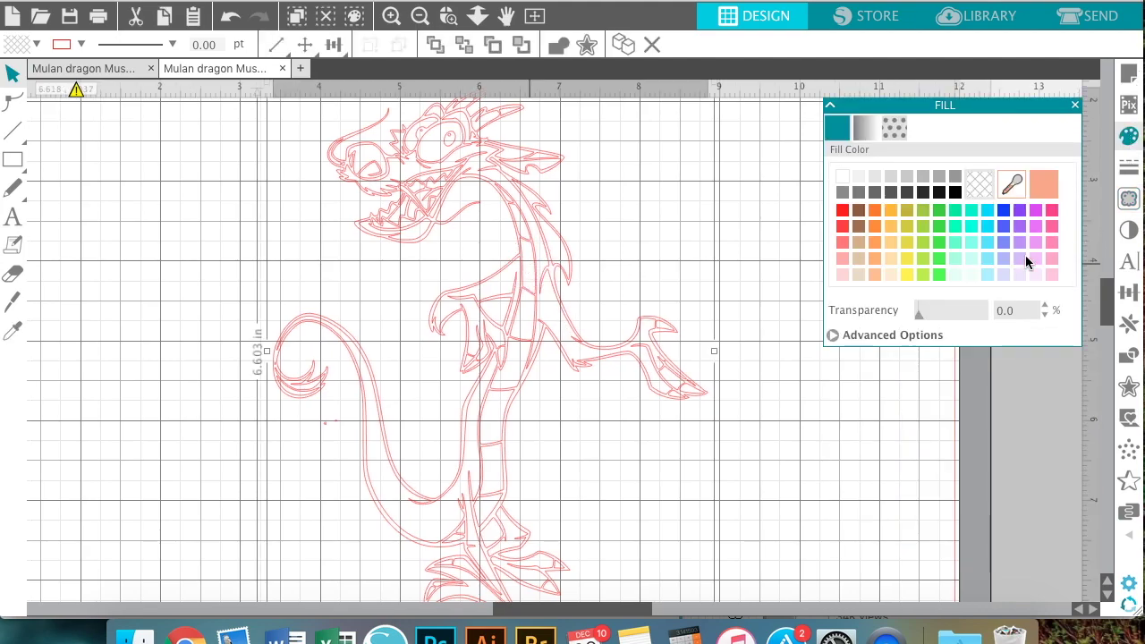
left_click(955, 194)
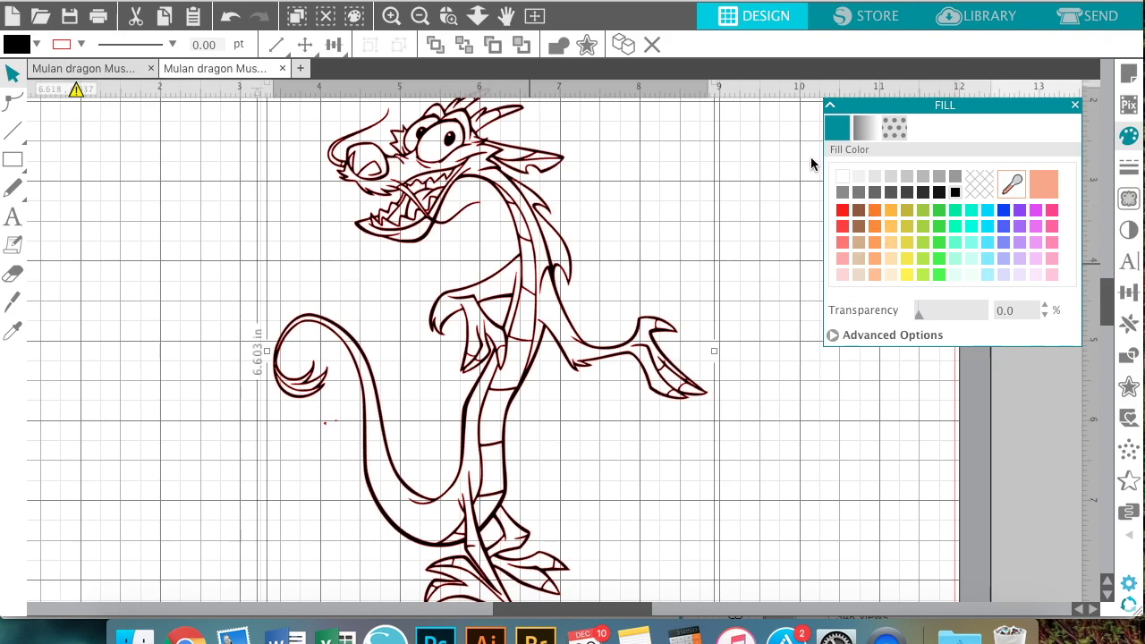
scroll(681, 161, "right", 1)
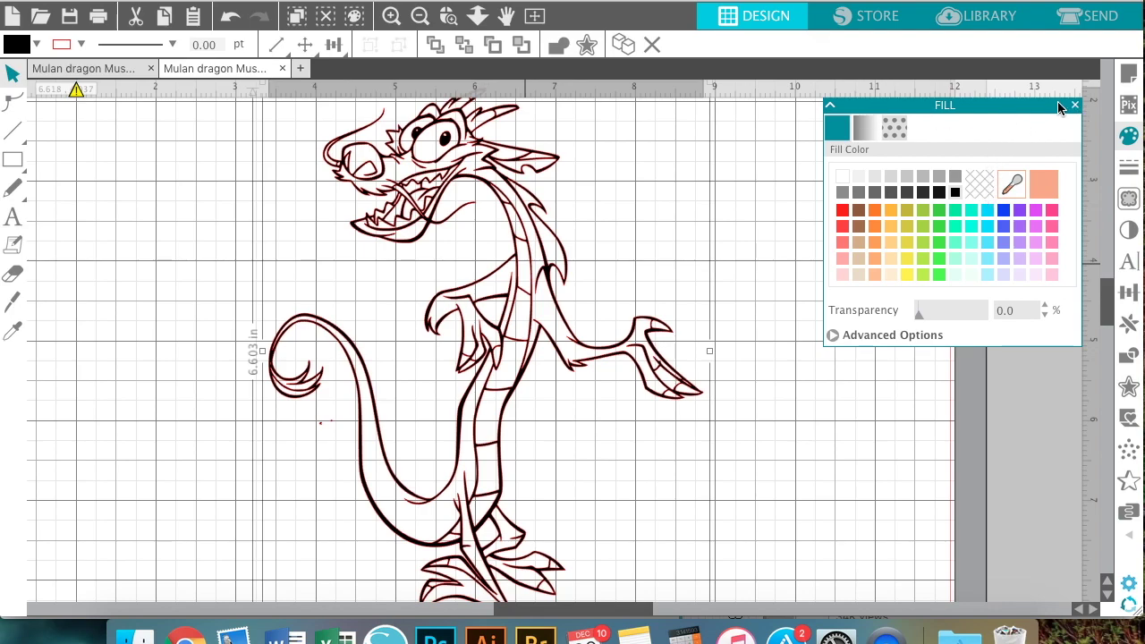
left_click_drag(902, 108, 933, 109)
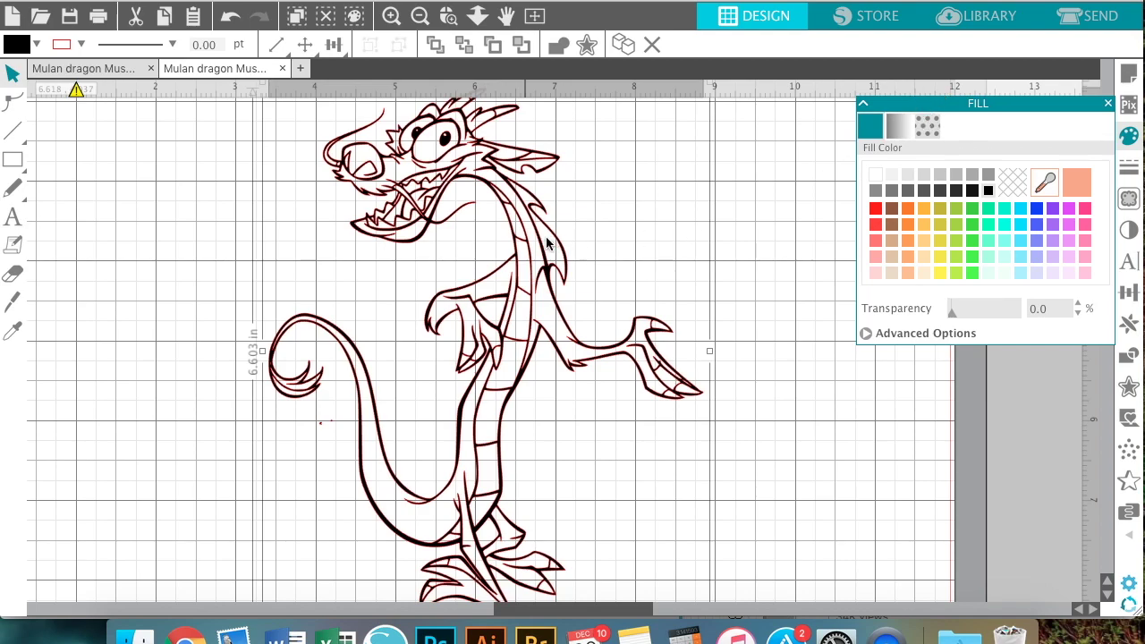
scroll(548, 243, "down", 3)
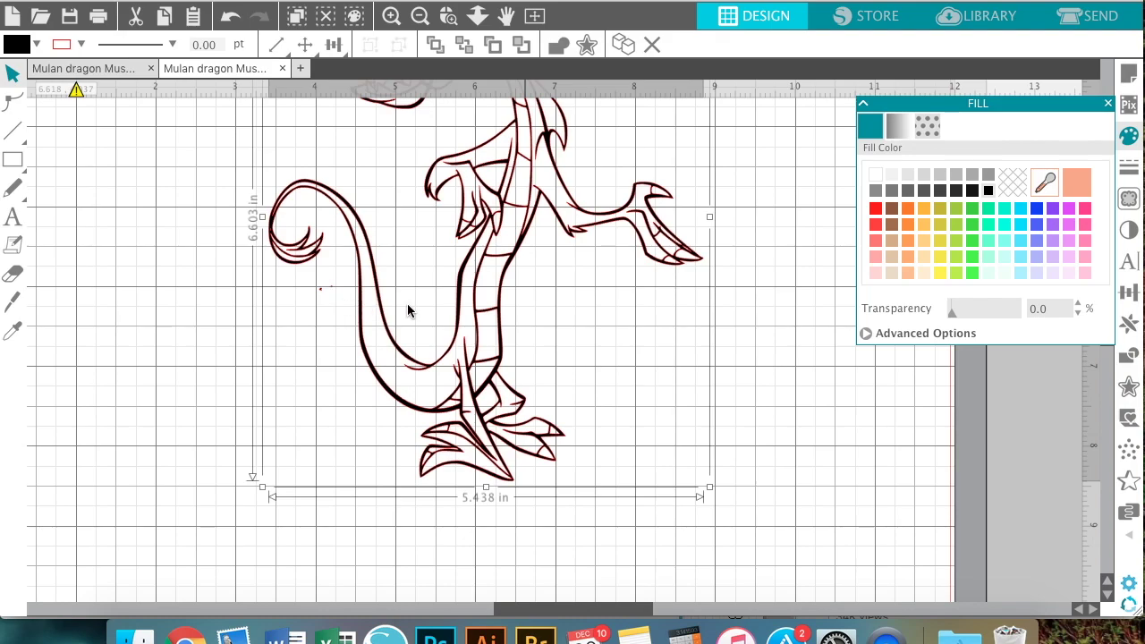
scroll(410, 301, "up", 4)
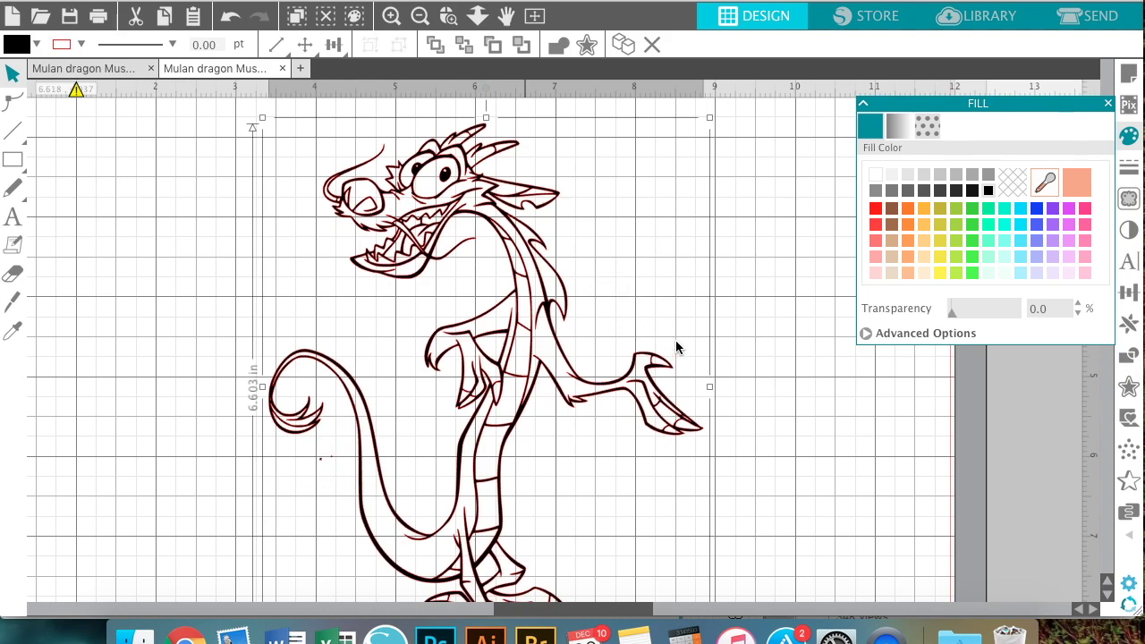
scroll(704, 368, "down", 3)
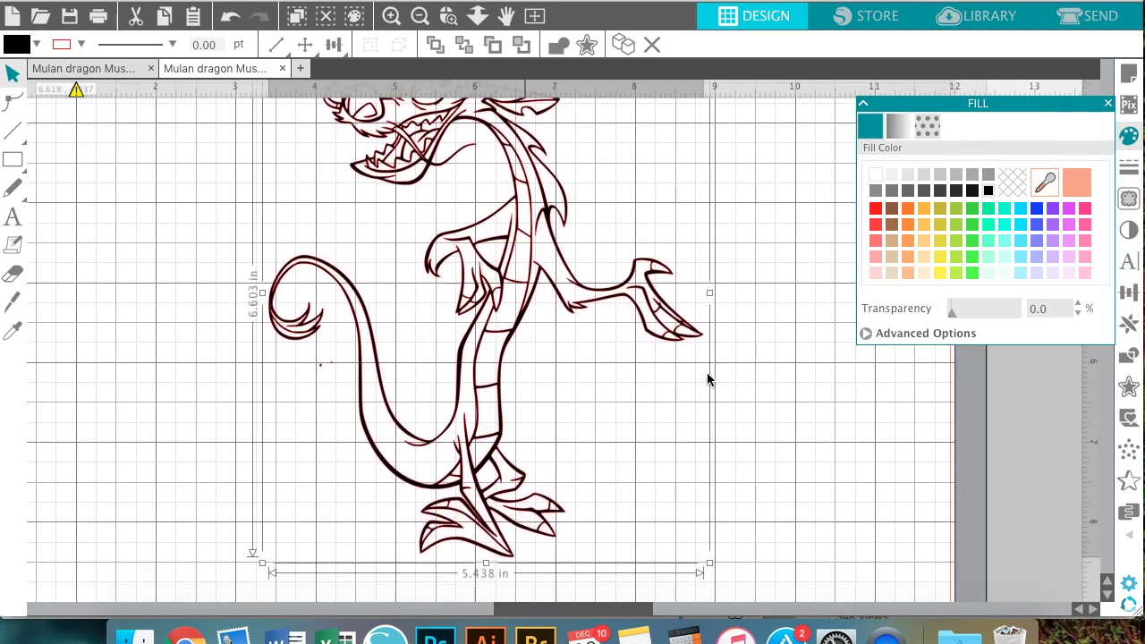
left_click(753, 243)
Release the traced dragon's compound path from the Object menu into separate shapes.
left_click(510, 243)
left_click(362, 0)
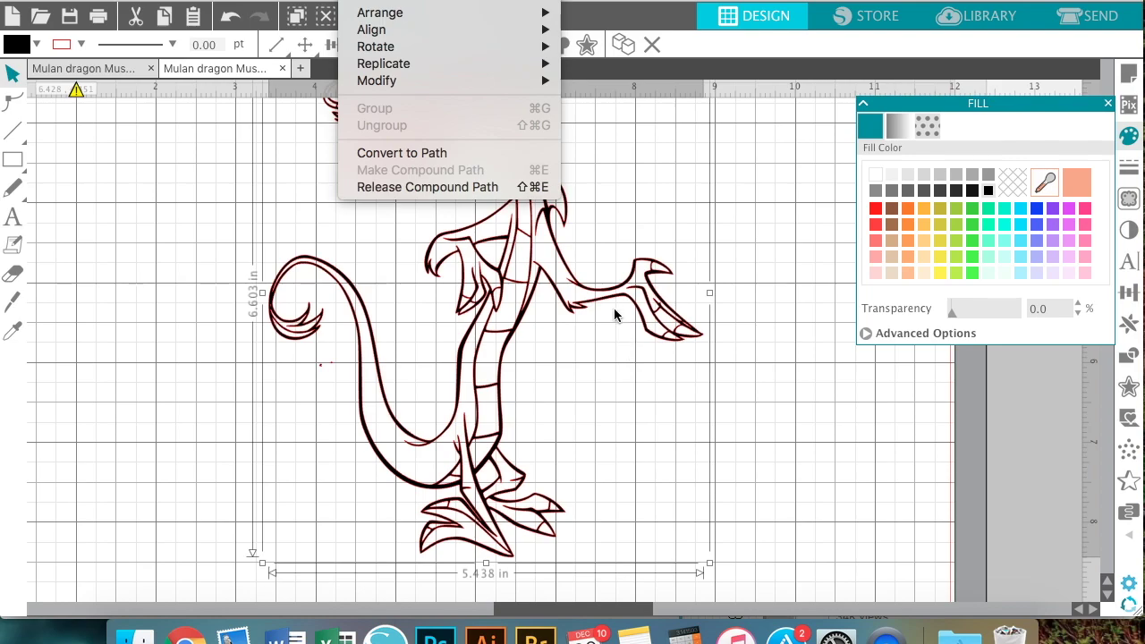
left_click(403, 187)
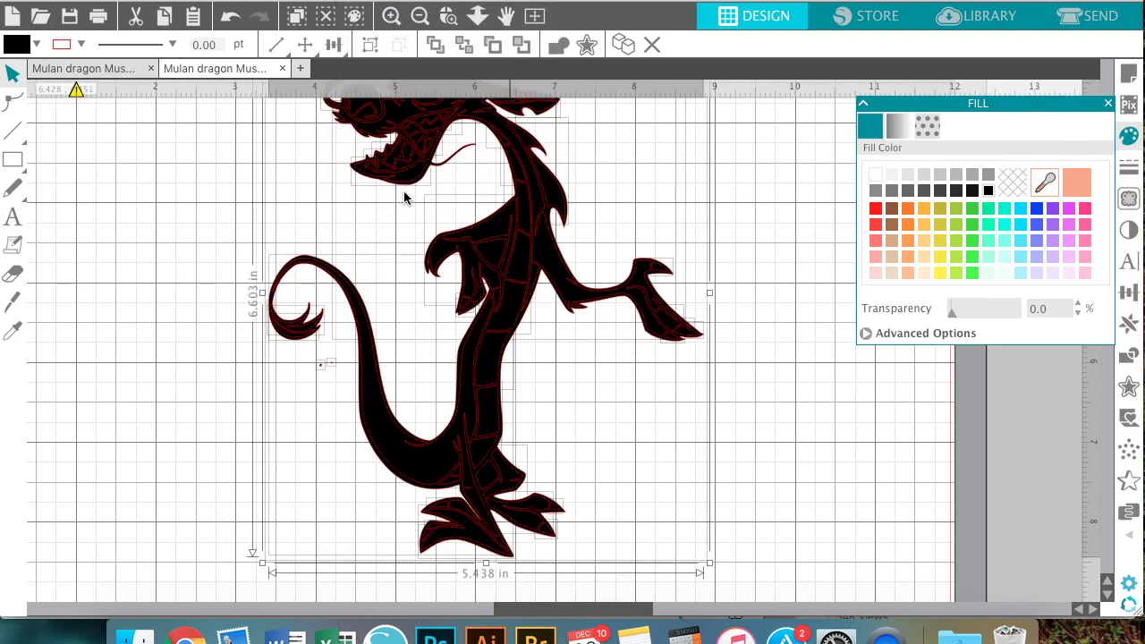
scroll(397, 259, "up", 1)
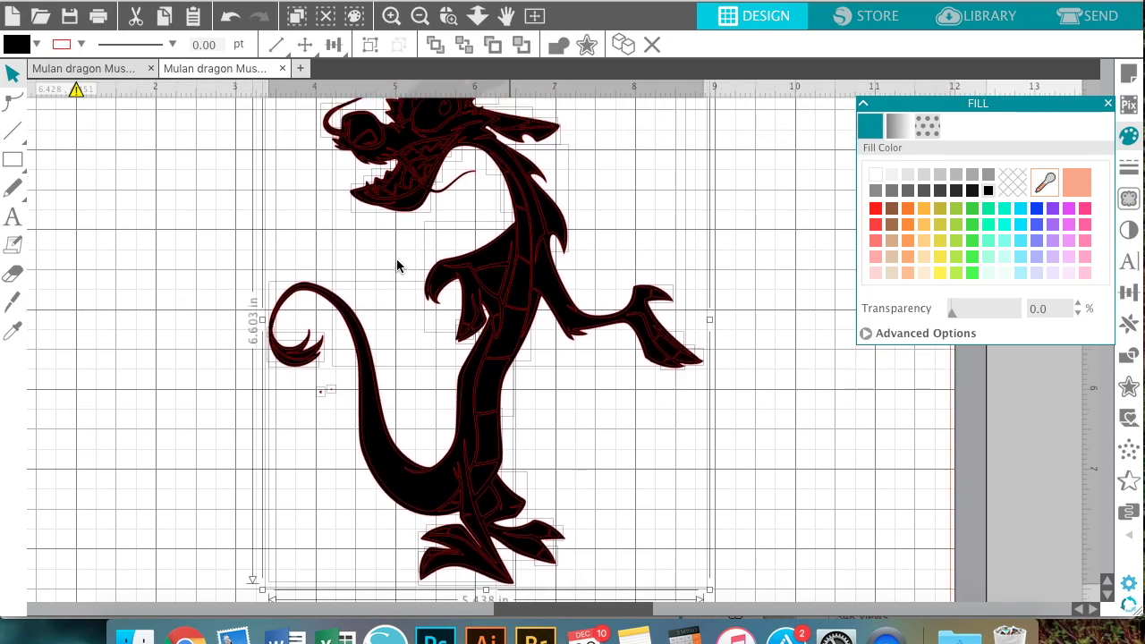
scroll(396, 265, "up", 1)
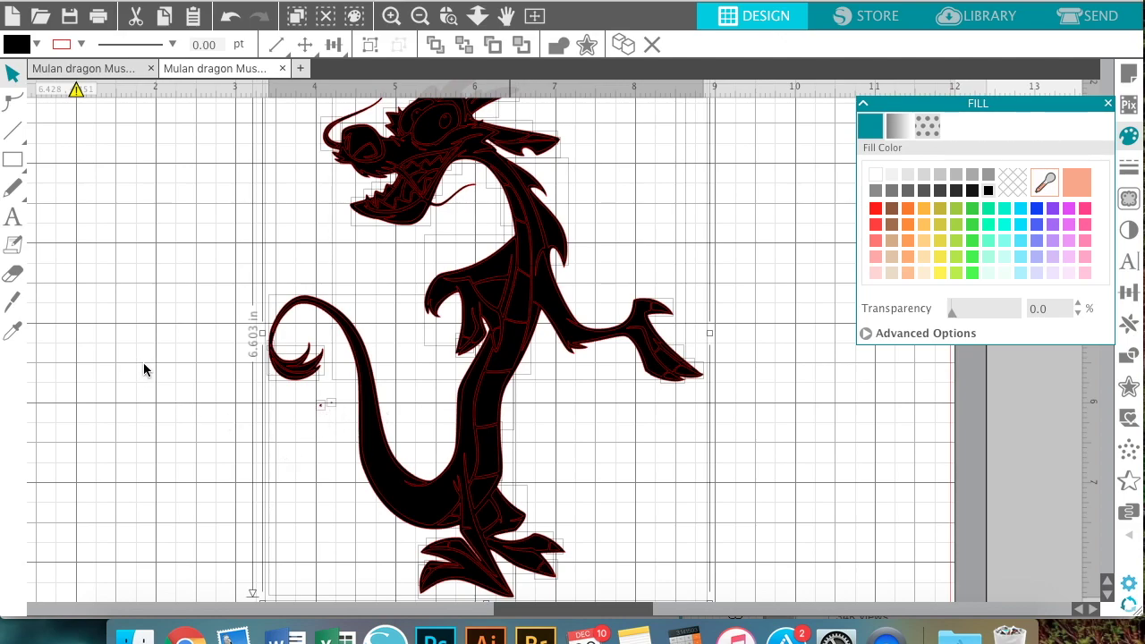
left_click(99, 266)
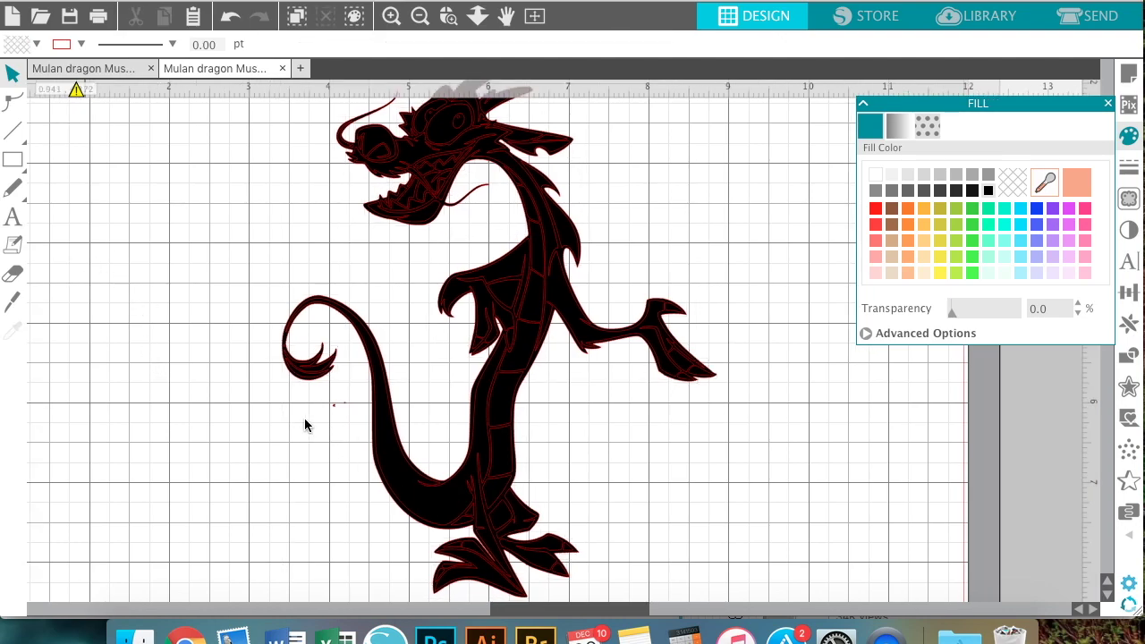
Marquee-select all dragon pieces and set their fill to transparent.
left_click_drag(325, 404, 352, 409)
scroll(610, 369, "up", 2)
scroll(683, 260, "down", 5)
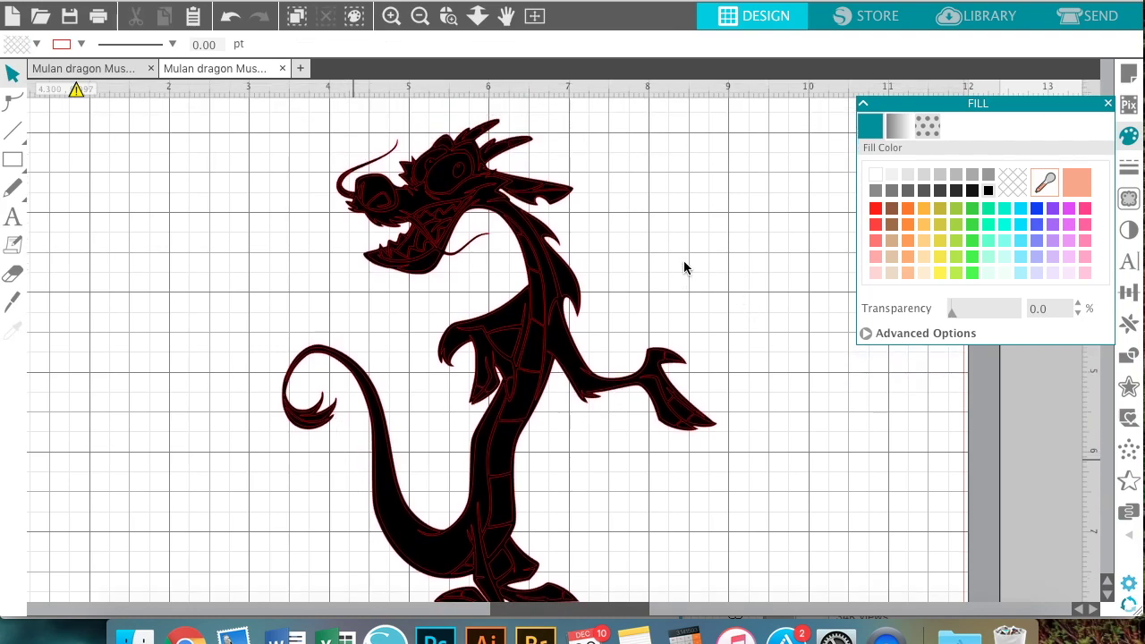
scroll(684, 261, "down", 4)
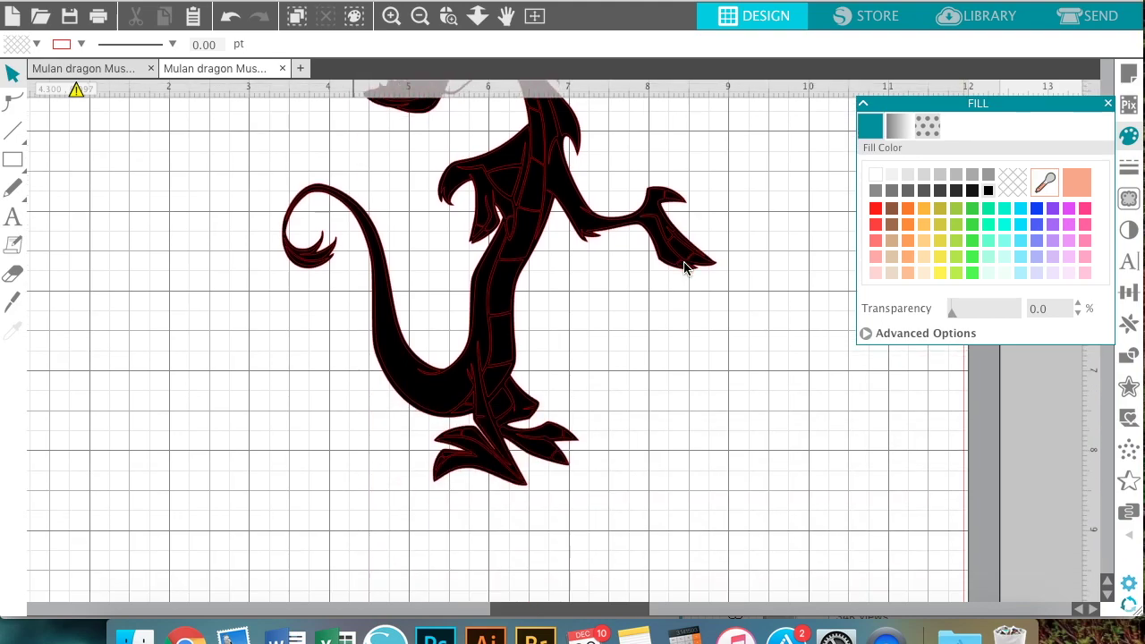
scroll(684, 267, "up", 9)
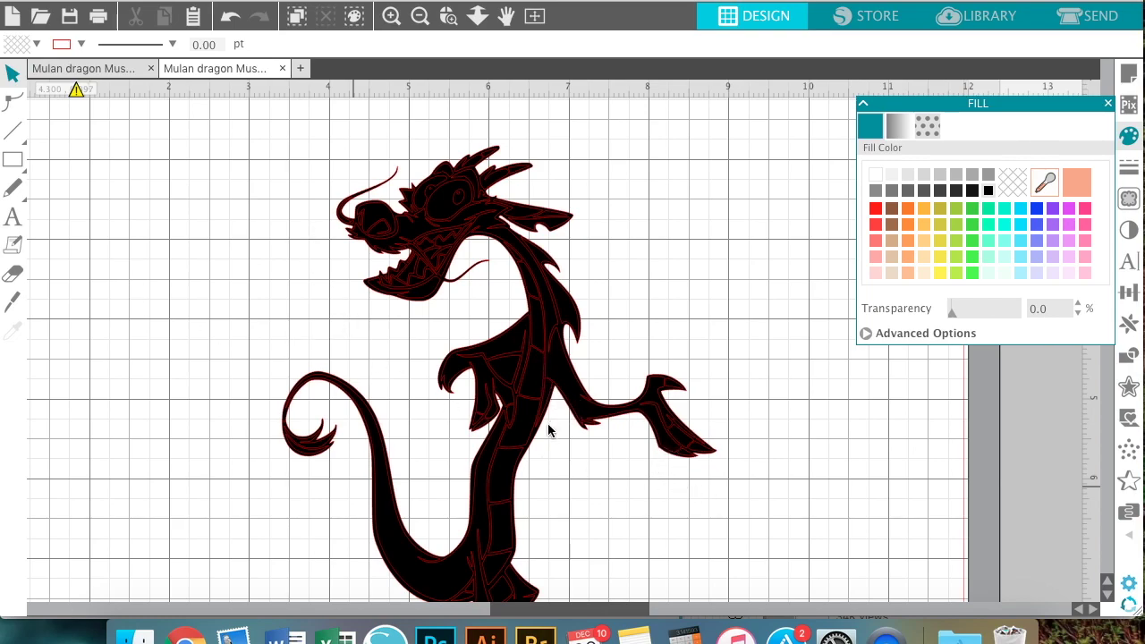
left_click_drag(313, 370, 747, 572)
left_click(1013, 184)
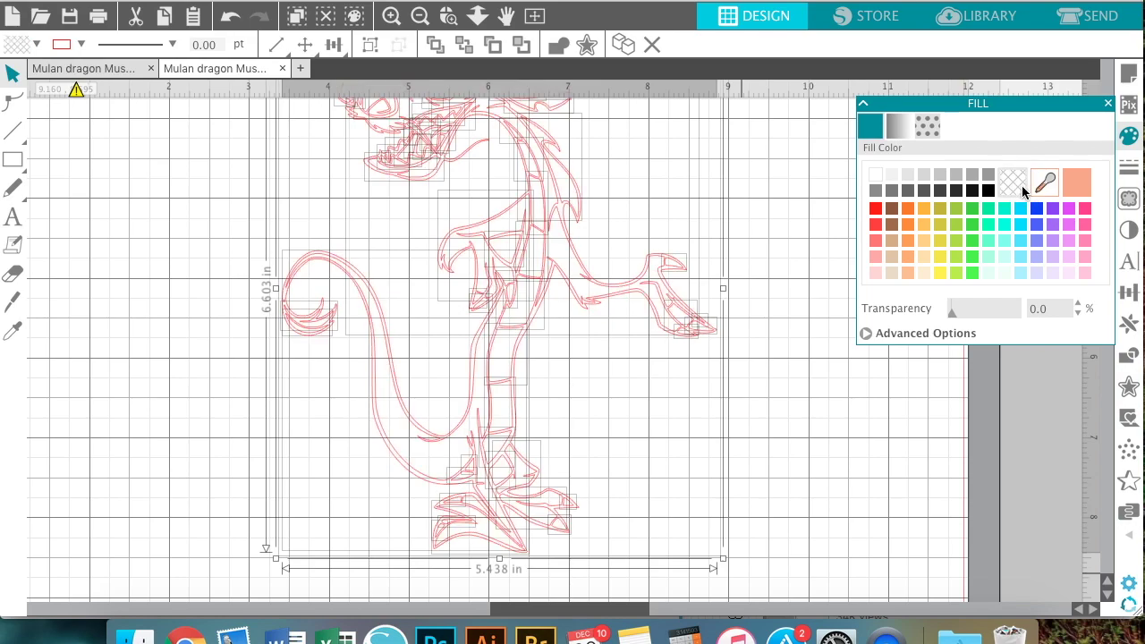
left_click(781, 217)
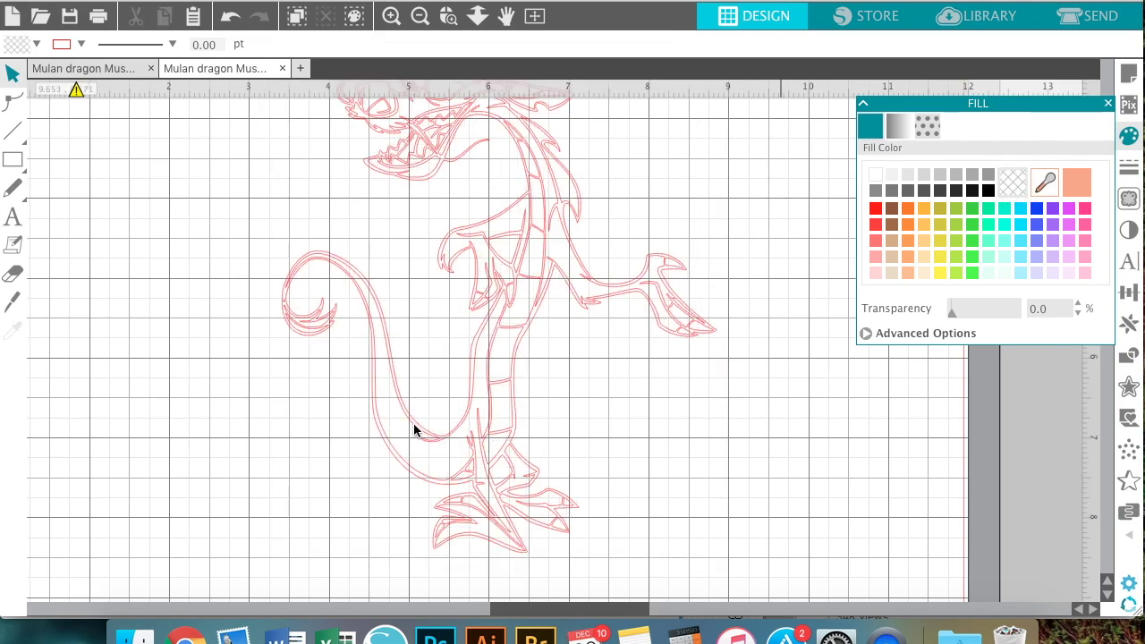
Undo an accidental move of one tail outline with Cmd+Z.
left_click_drag(412, 426, 210, 505)
left_click(210, 504)
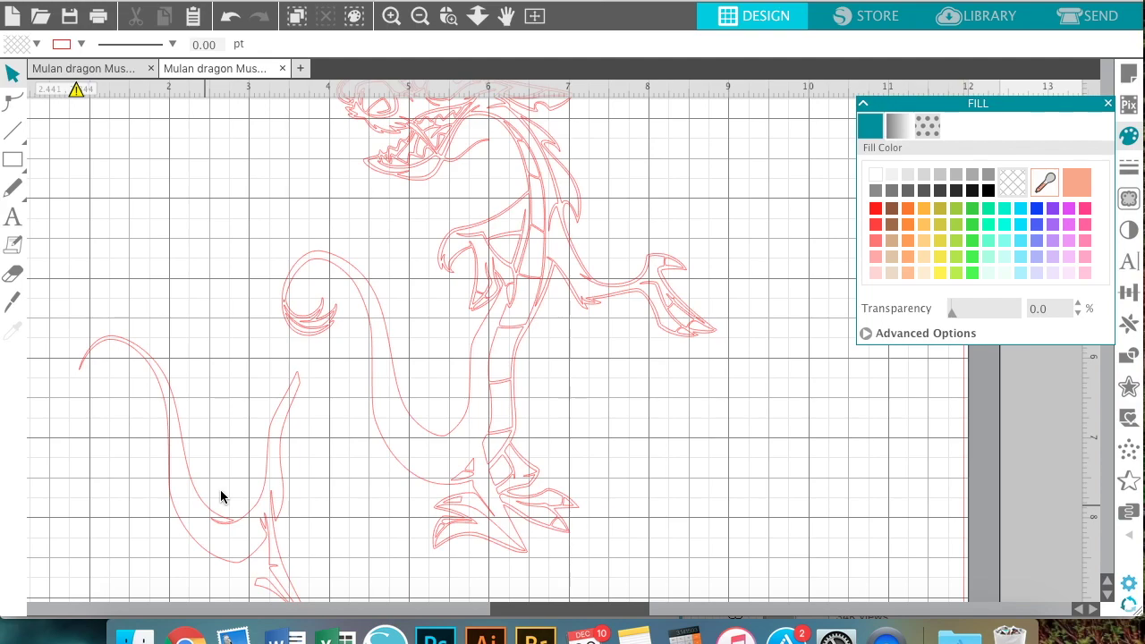
key("super+z")
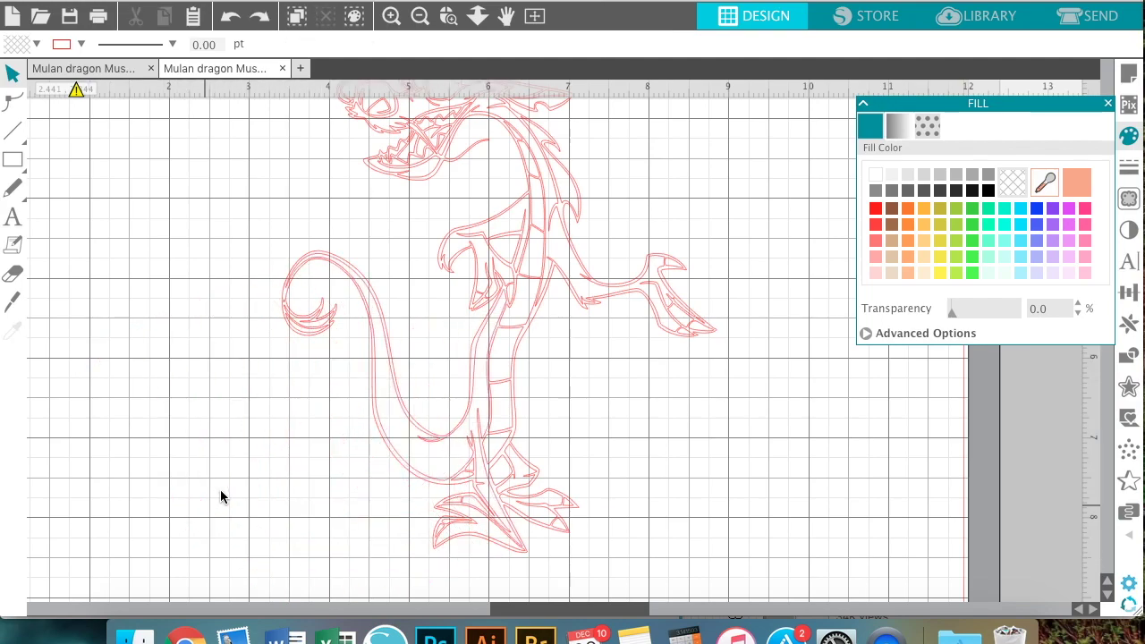
scroll(611, 448, "up", 5)
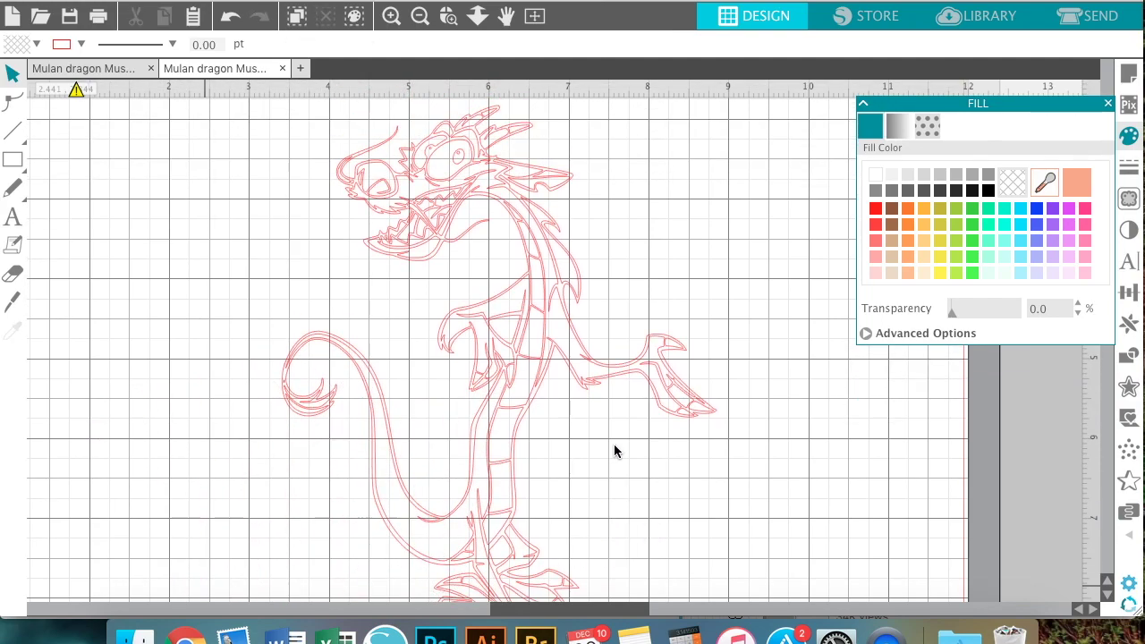
left_click(390, 18)
Paste a copy of the dragon onto the grey area right of the mat.
left_click(390, 18)
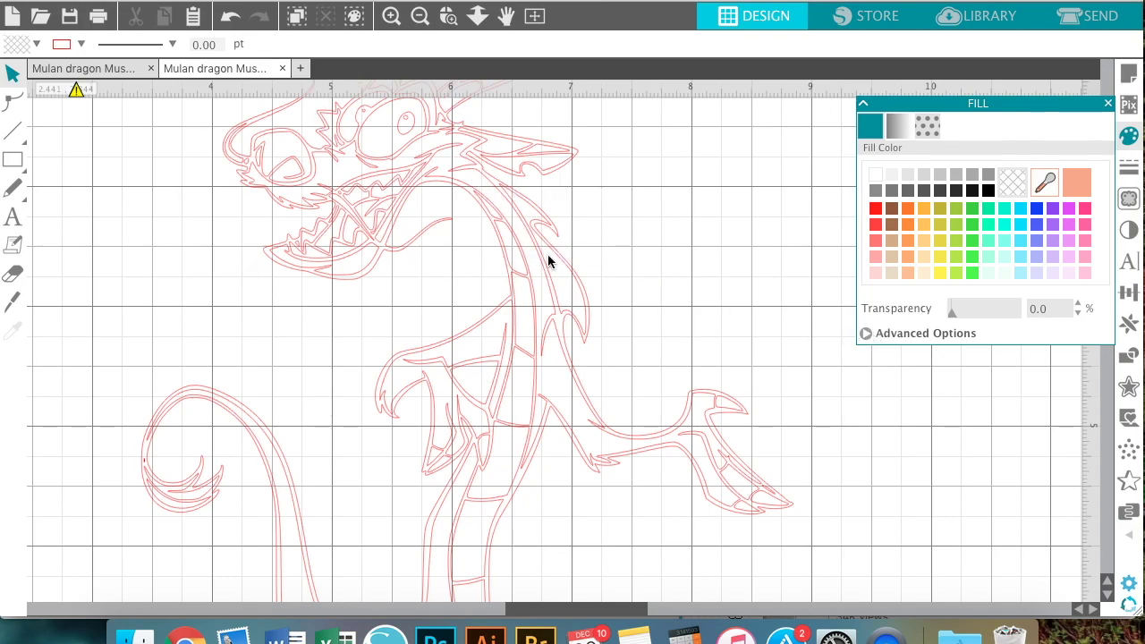
left_click(421, 16)
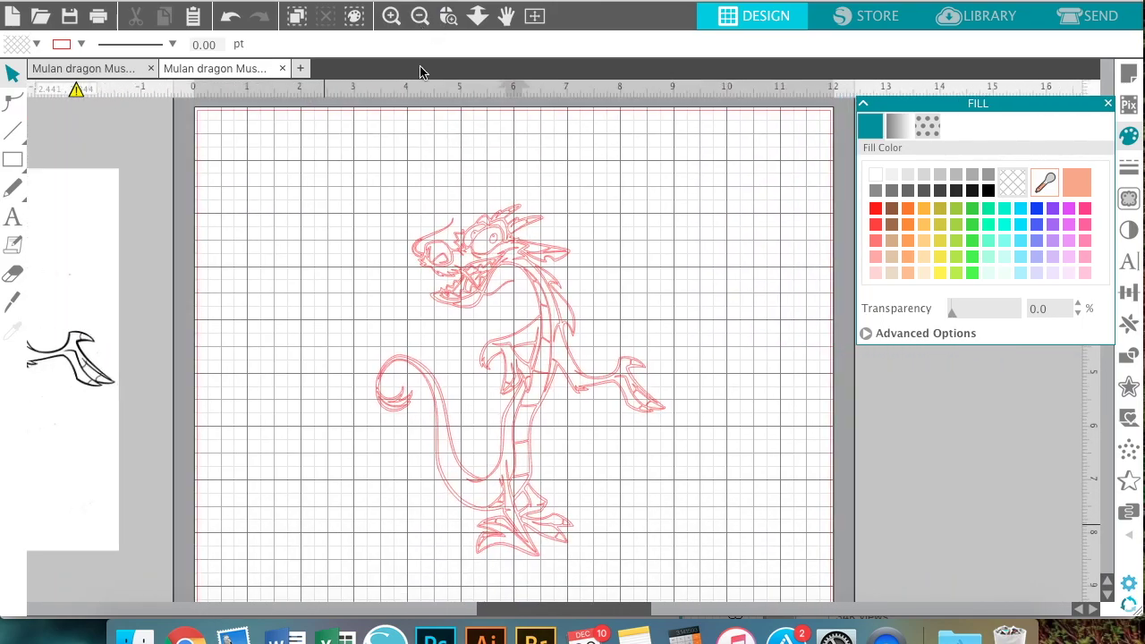
left_click_drag(325, 169, 691, 543)
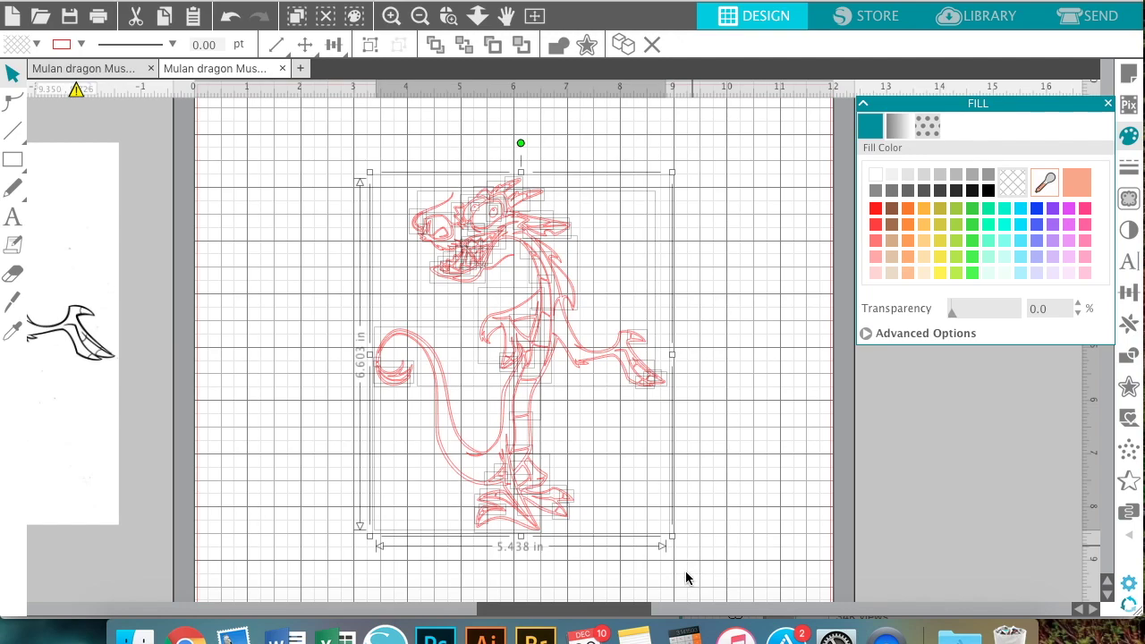
left_click(740, 440)
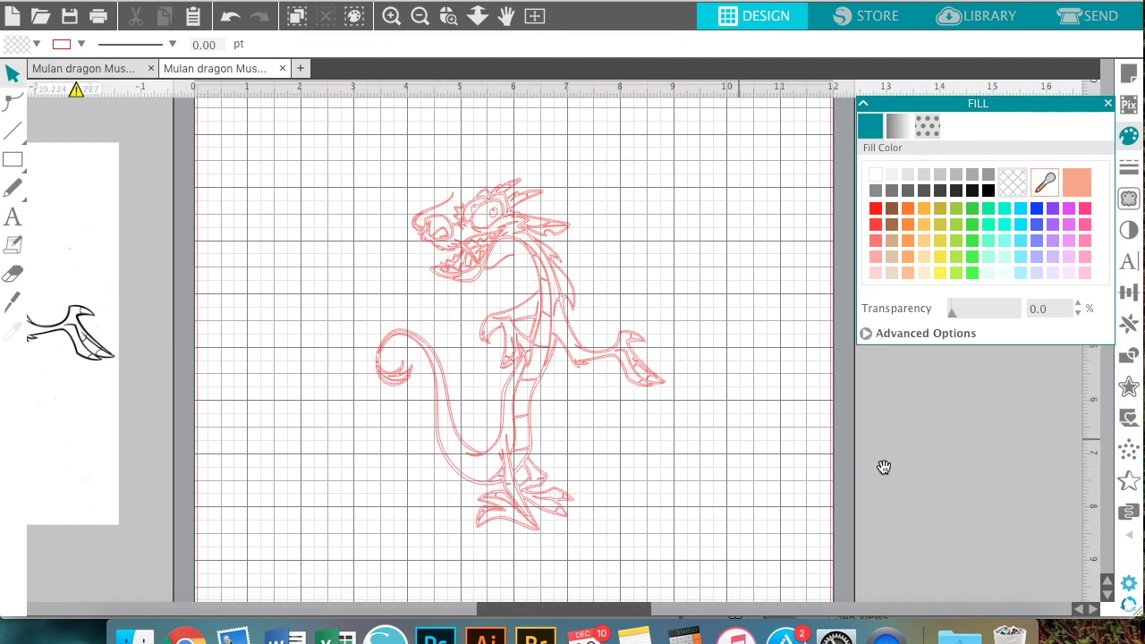
left_click_drag(886, 461, 426, 462)
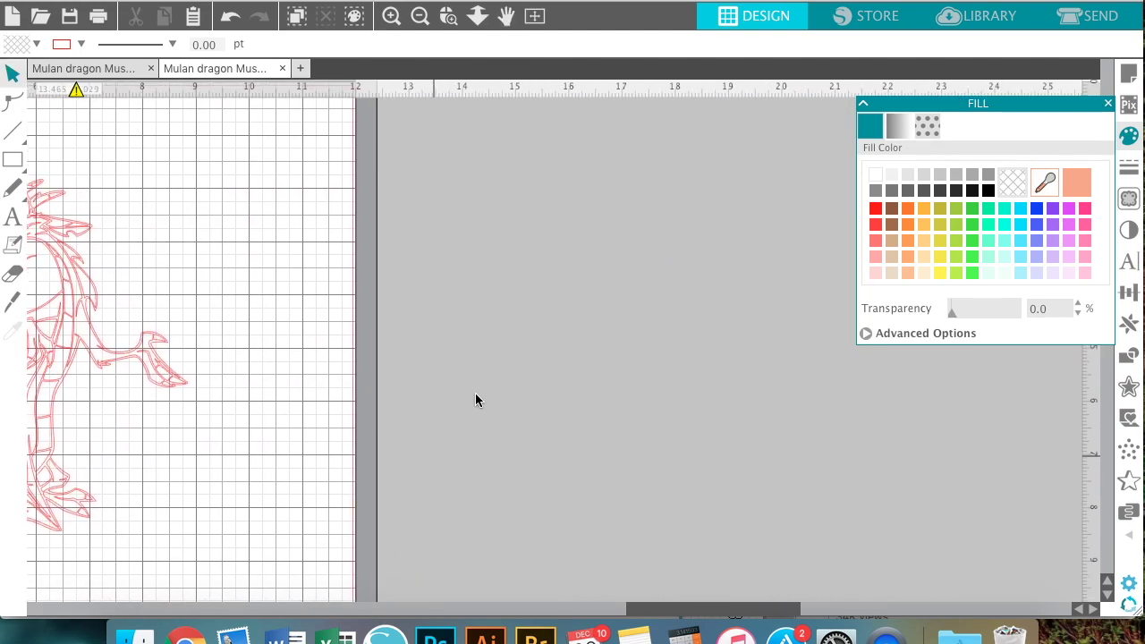
key("super+v")
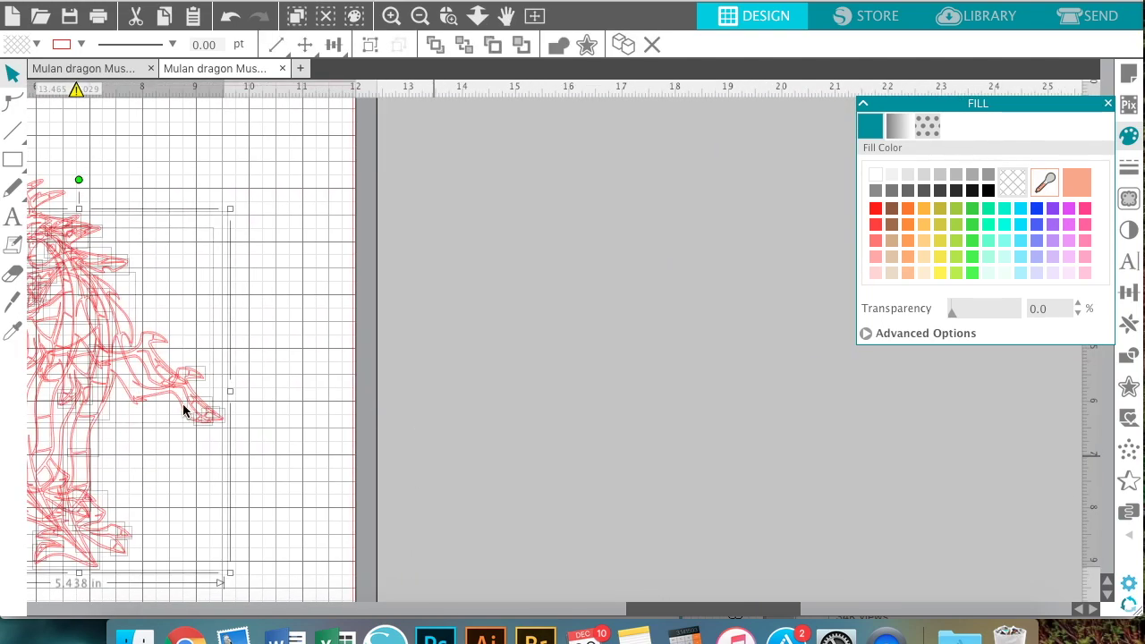
left_click_drag(184, 409, 794, 336)
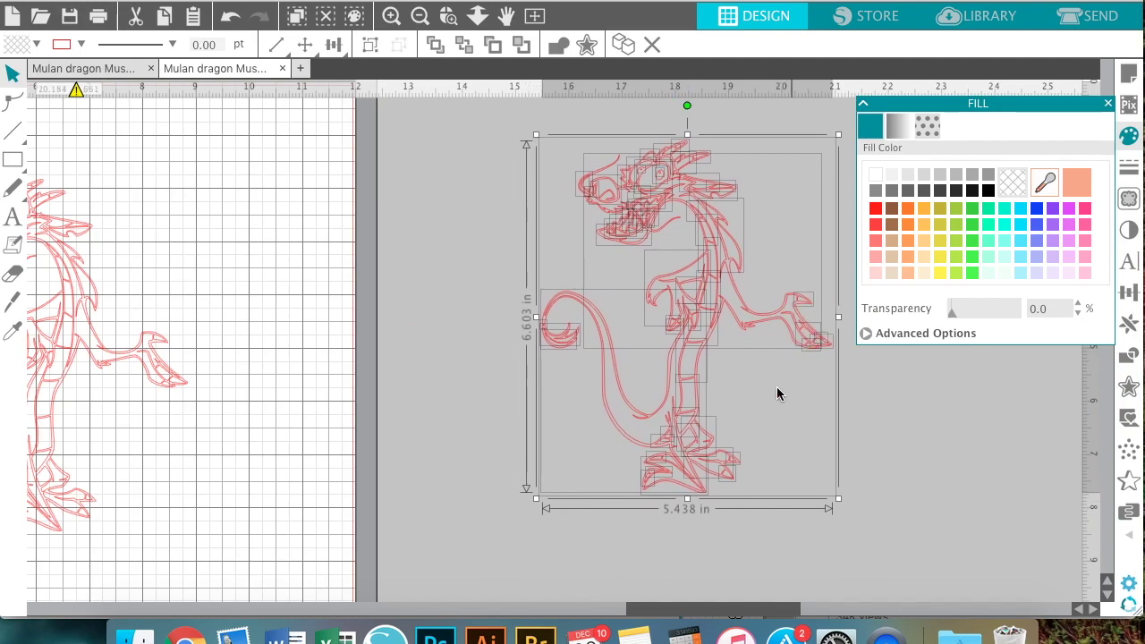
left_click(456, 485)
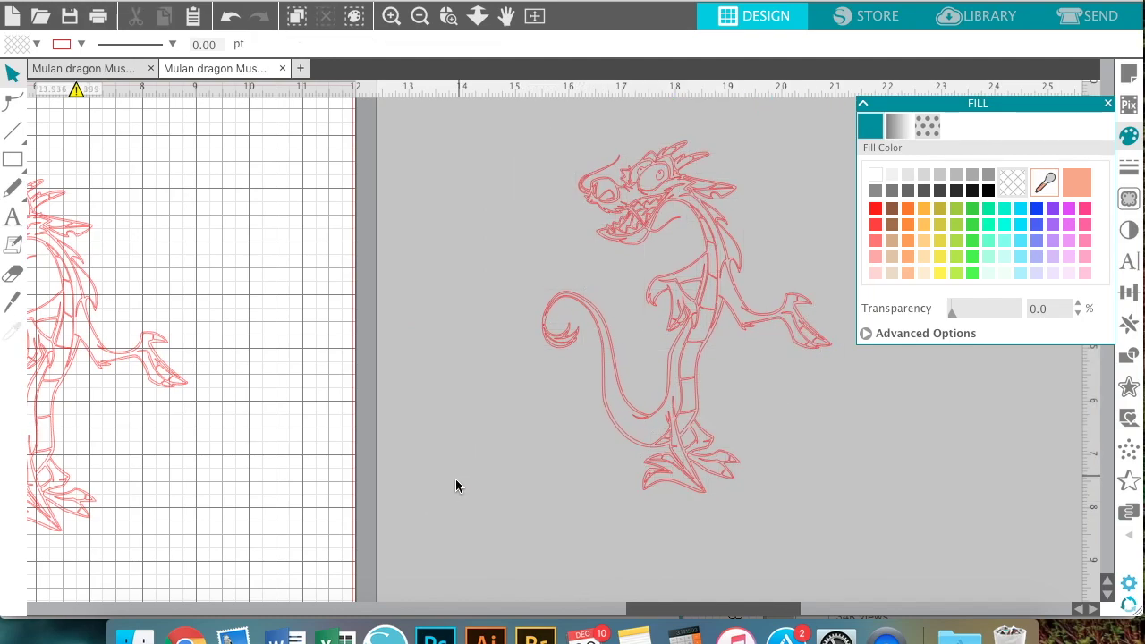
Zoom in on the original dragon's head and select the small snout piece.
key("space")
left_click_drag(317, 402, 456, 456)
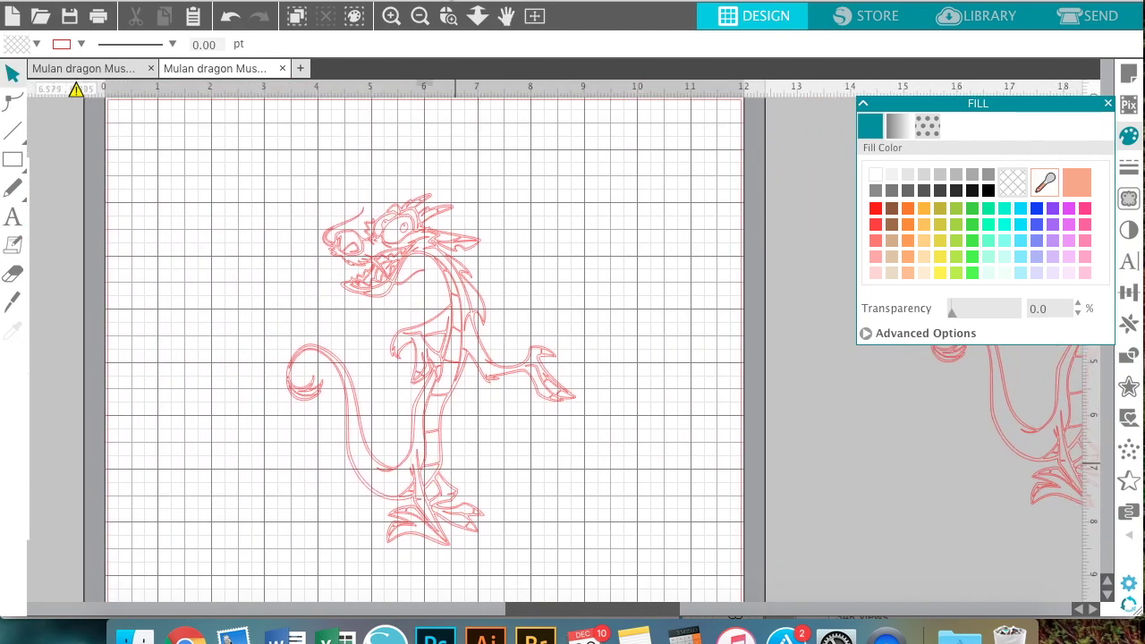
left_click(395, 20)
left_click(394, 20)
left_click(395, 20)
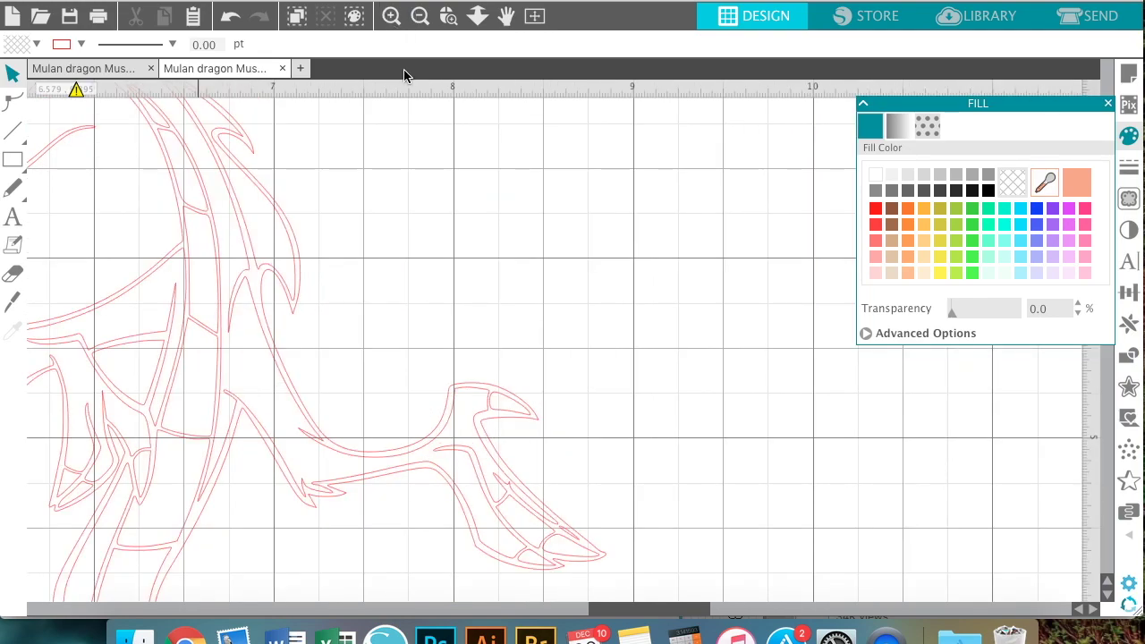
left_click_drag(294, 213, 588, 230)
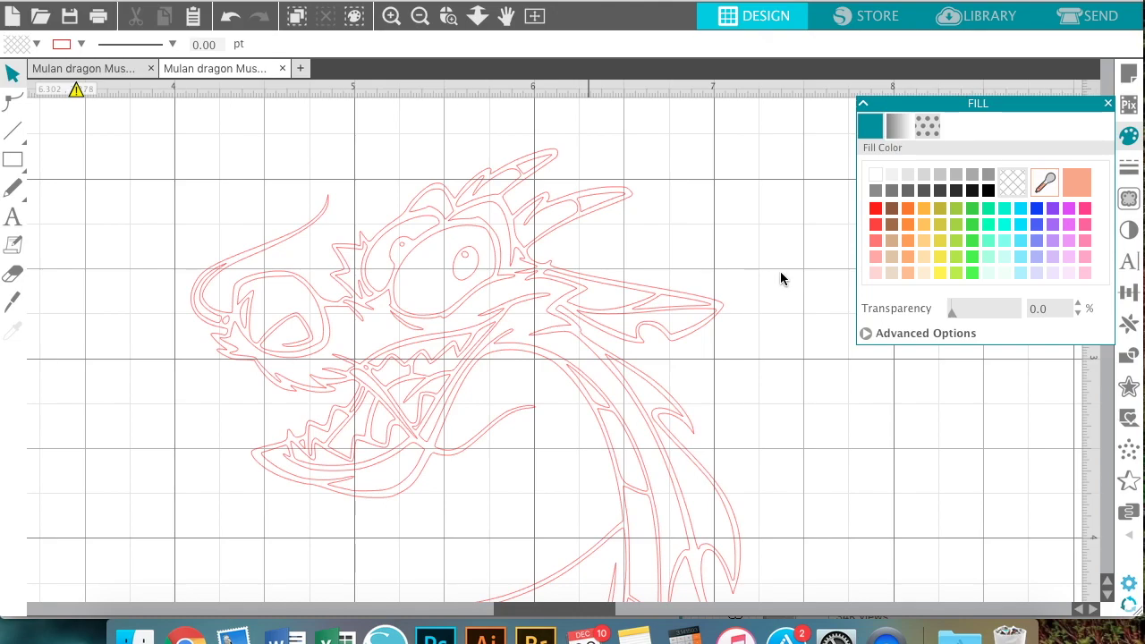
left_click(550, 281)
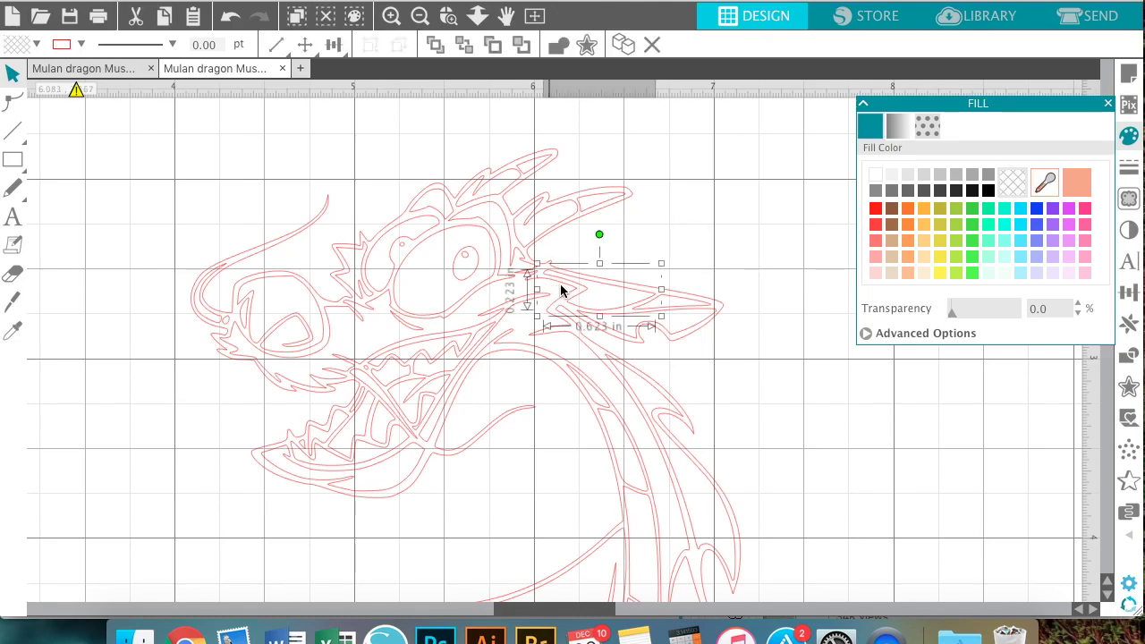
Fill the dragon's main head-and-neck body shape with the red swatch.
left_click(742, 257)
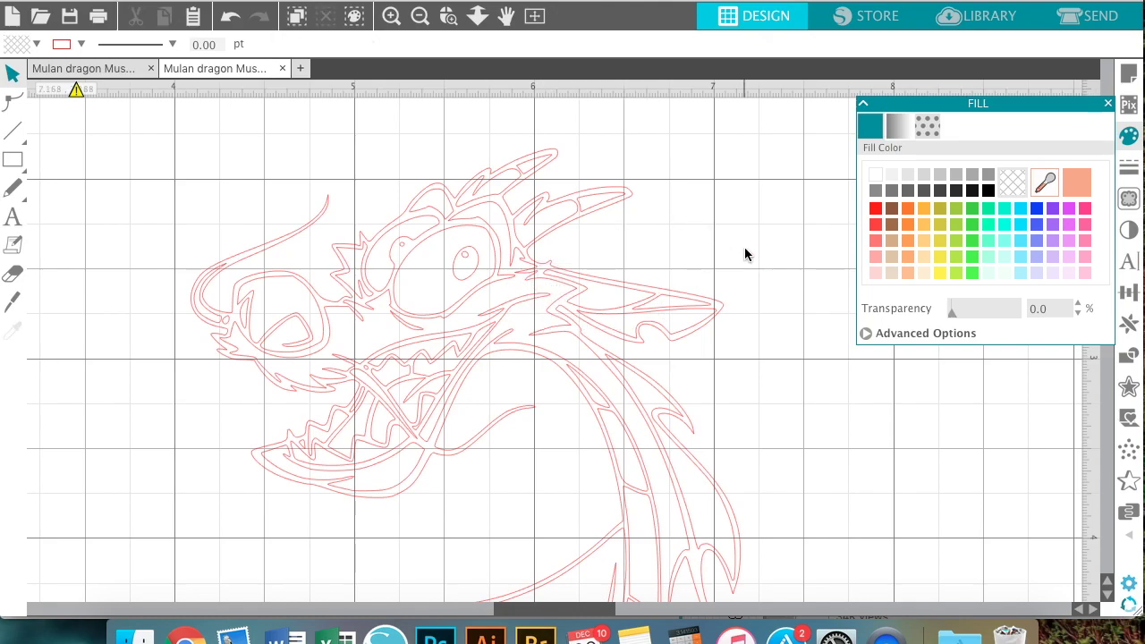
left_click(330, 318)
left_click(340, 308)
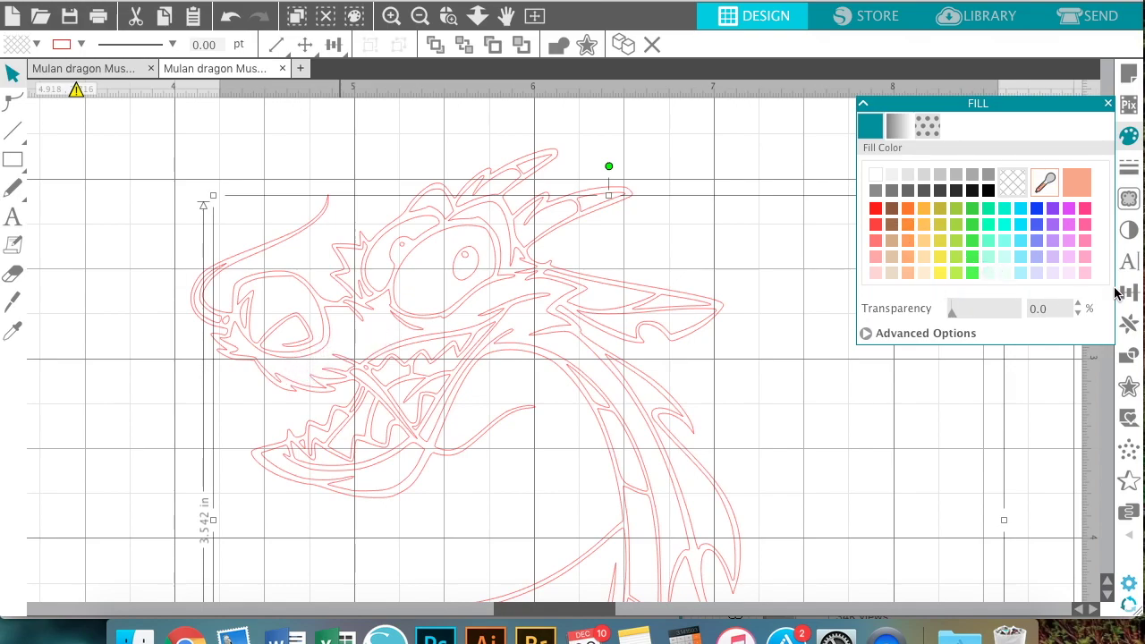
left_click(876, 209)
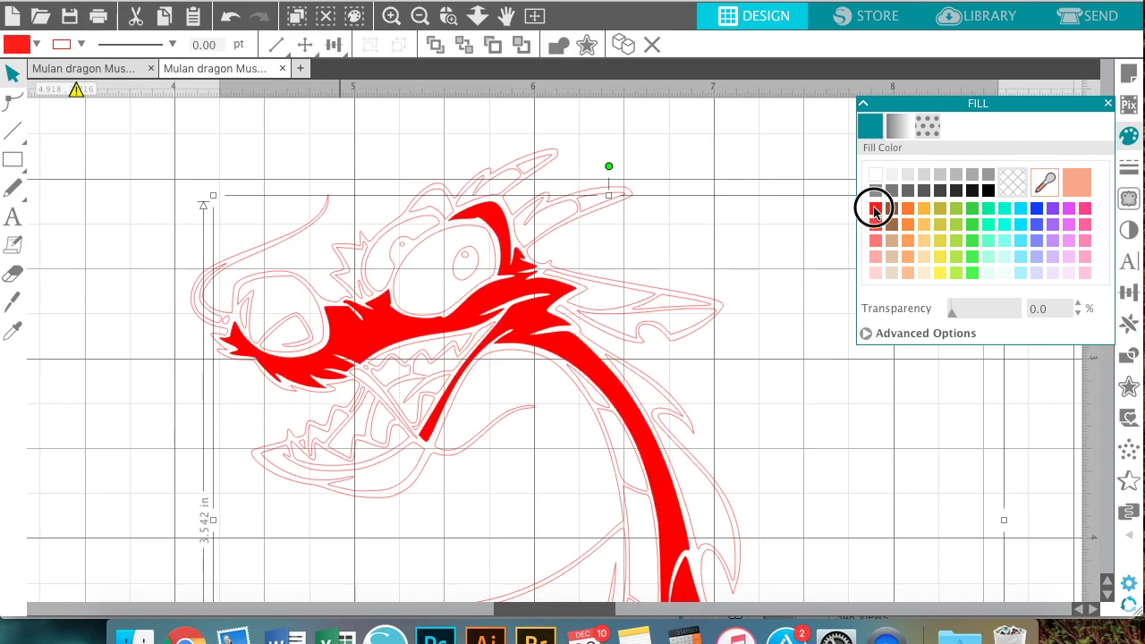
left_click(866, 334)
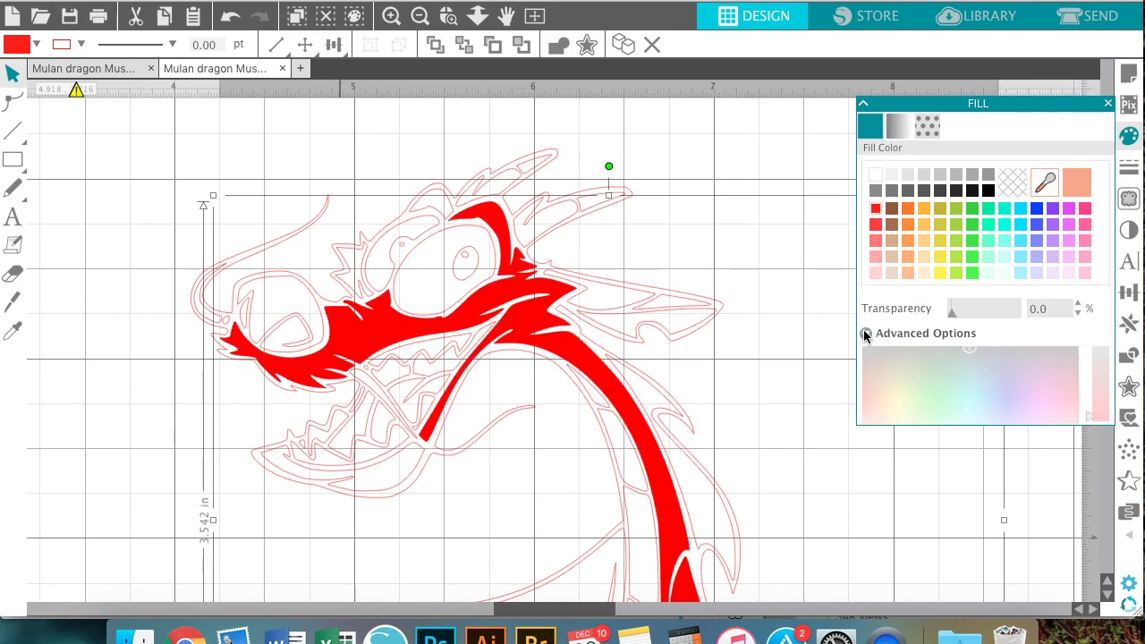
left_click(785, 231)
left_click(419, 17)
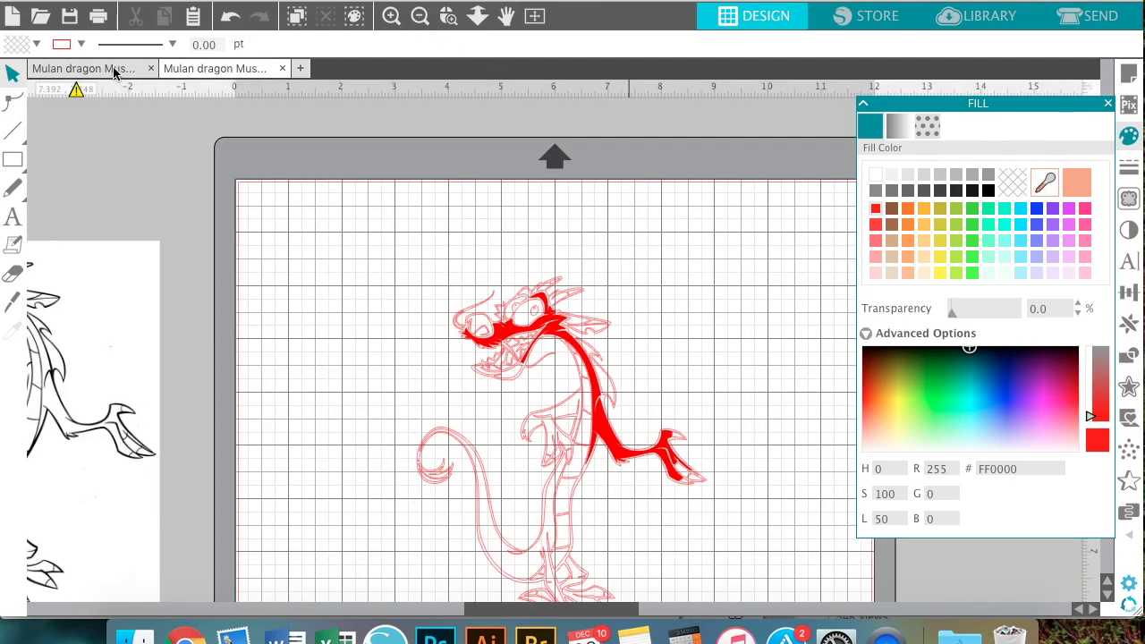
Select the full-colour Mushu reference in the reference-dragons document.
left_click(99, 69)
scroll(73, 251, "up", 5)
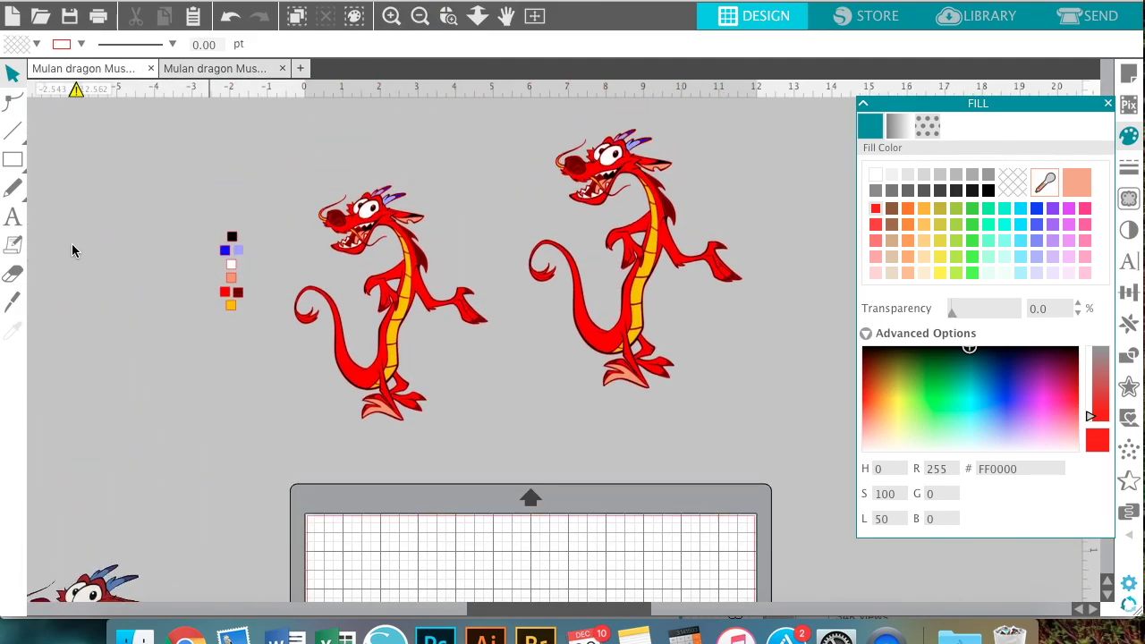
scroll(269, 465, "down", 5)
scroll(268, 466, "left", 3)
left_click(295, 298)
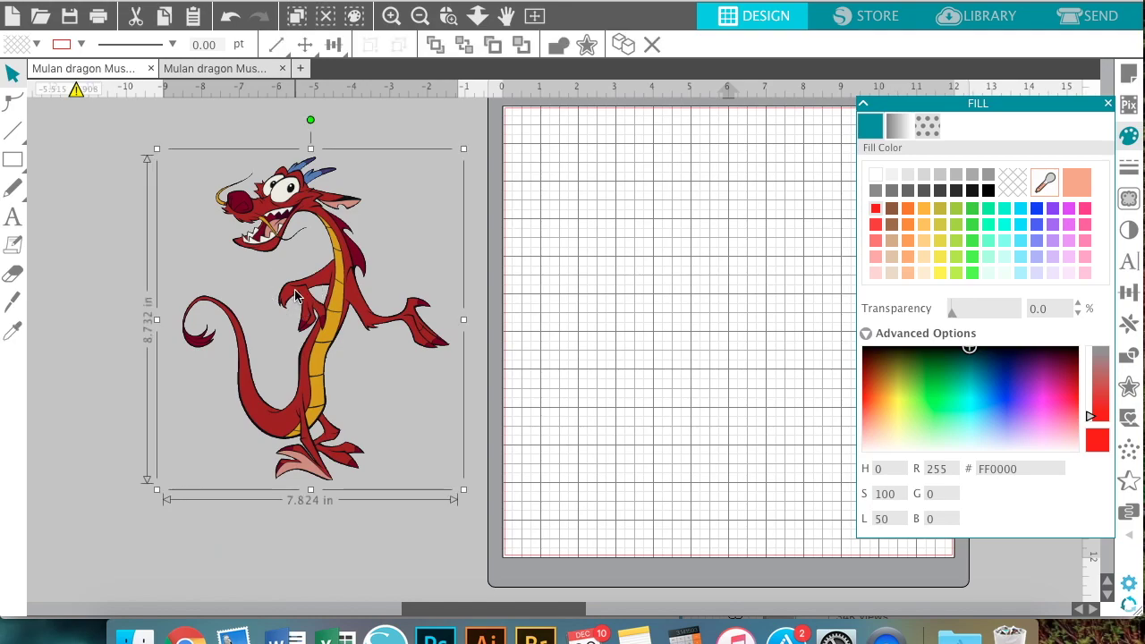
Paste the Mushu reference into the traced document and place it left of the outline.
left_click(213, 70)
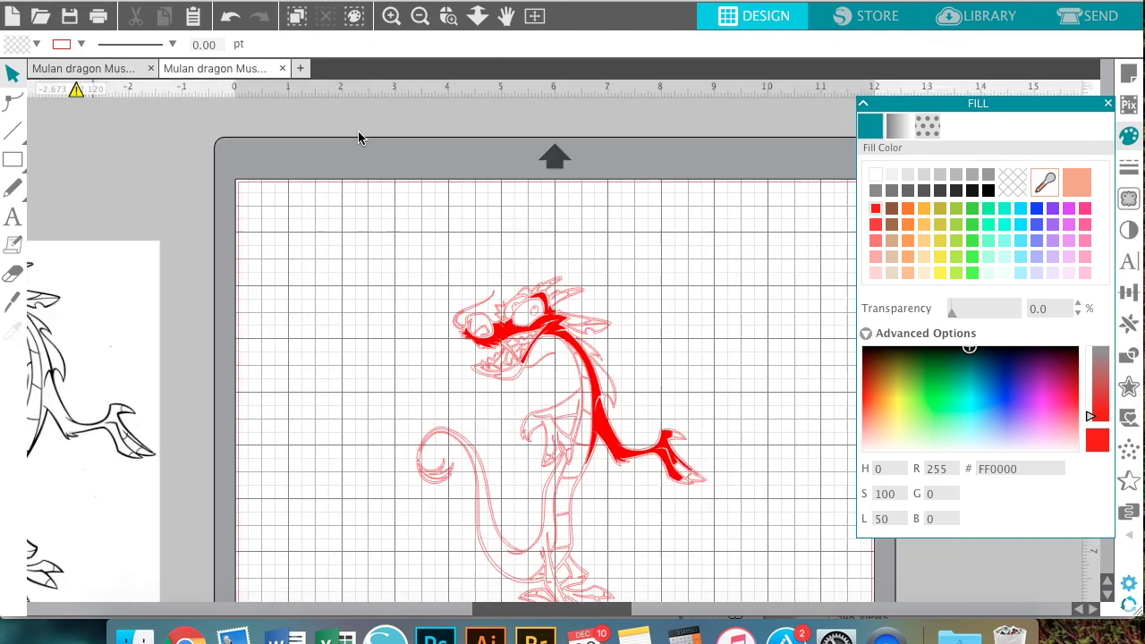
key("super+v")
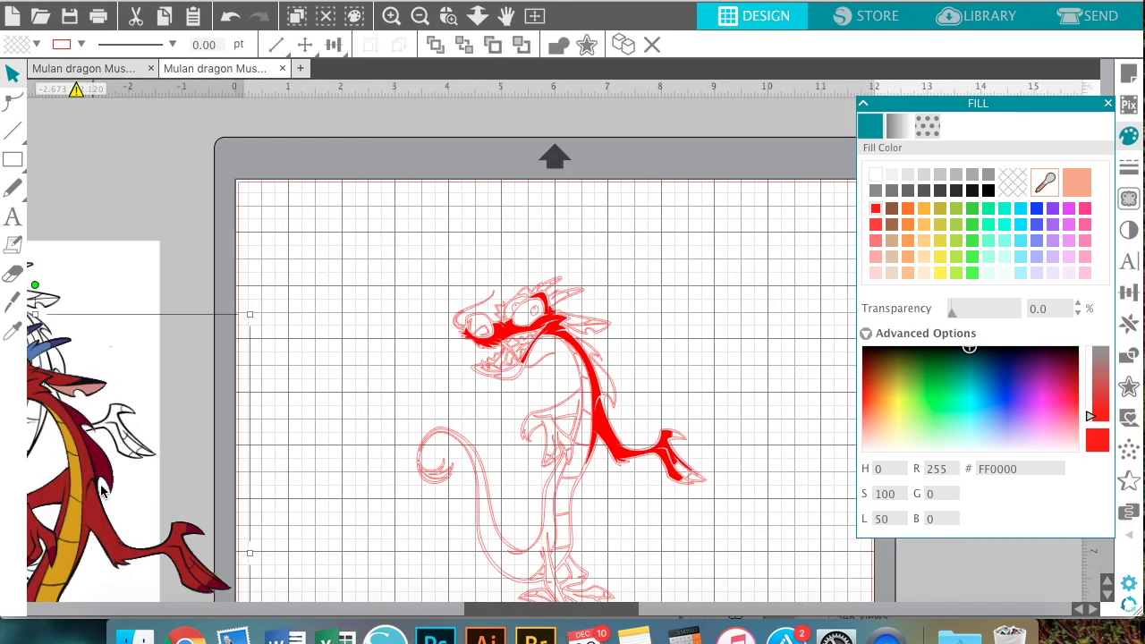
left_click_drag(81, 523, 247, 397)
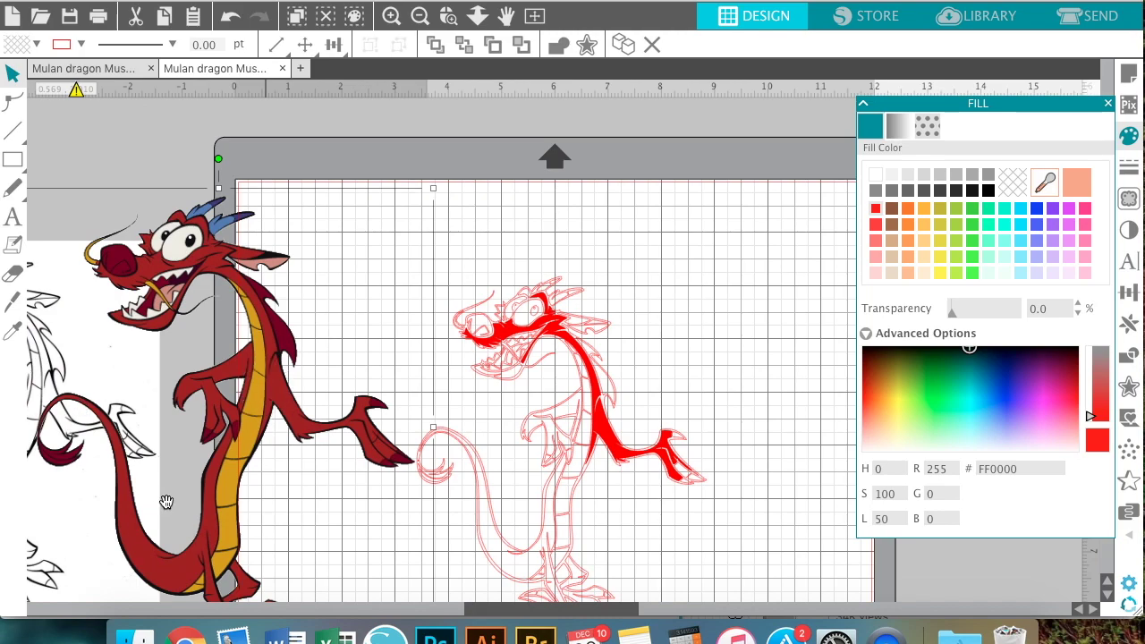
scroll(134, 483, "left", 5)
scroll(117, 470, "left", 1)
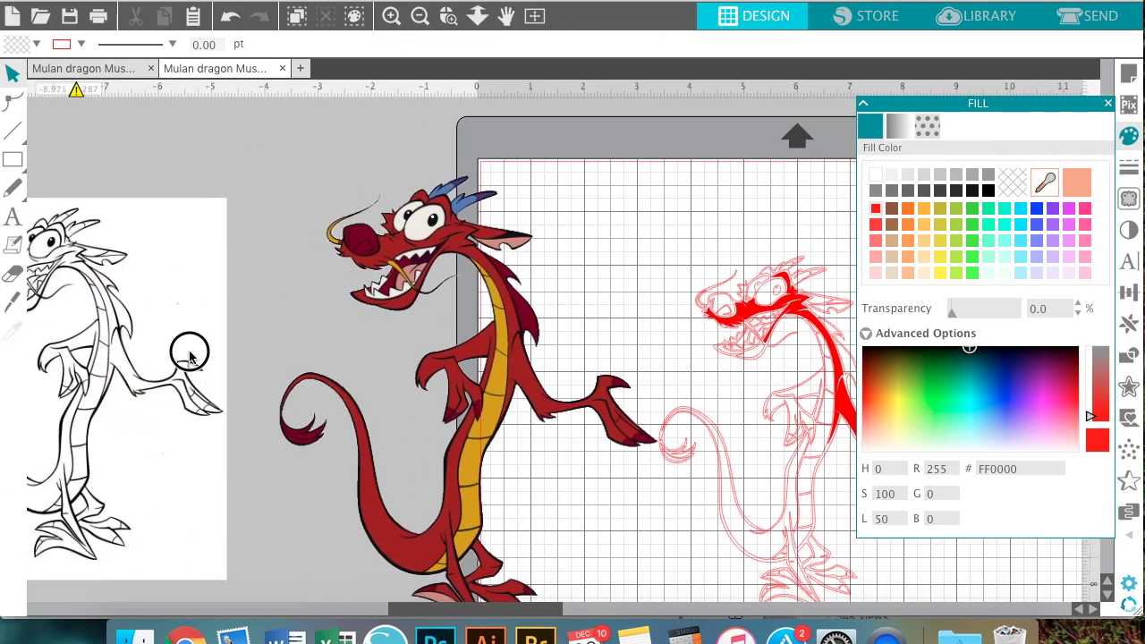
left_click_drag(510, 358, 434, 423)
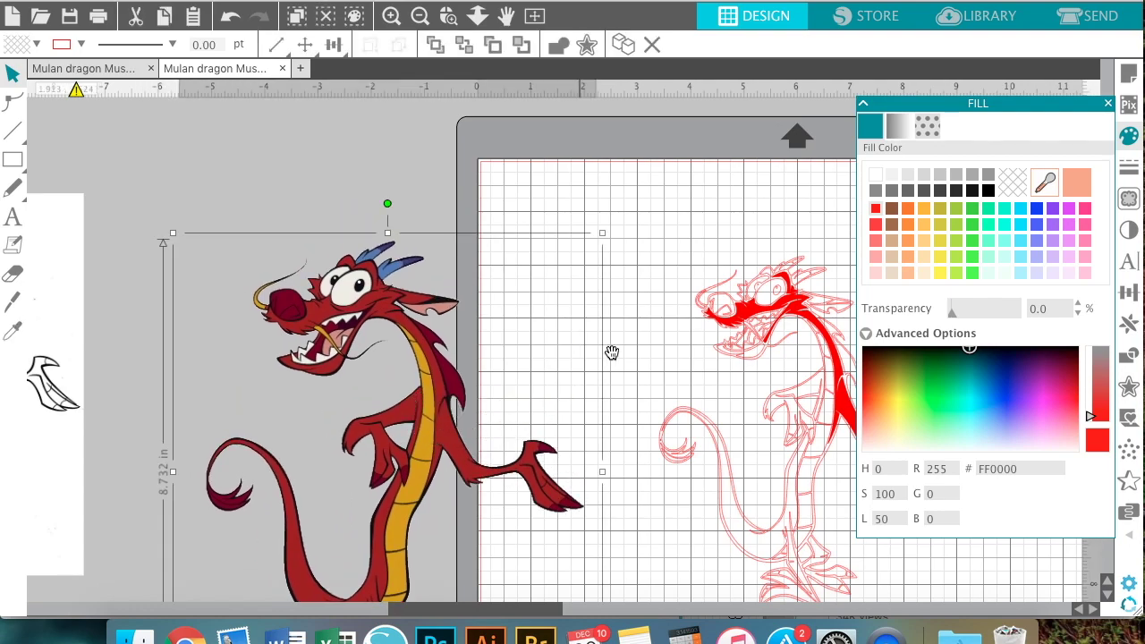
left_click_drag(560, 289, 432, 199)
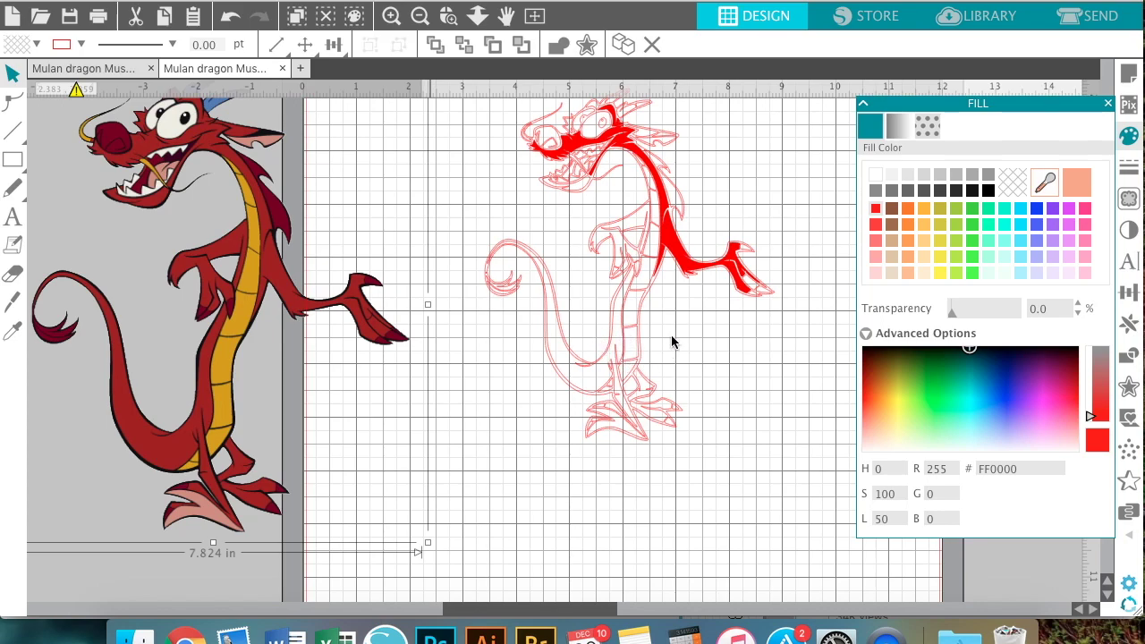
Zoom and pan to the traced dragon's head and neck.
left_click(390, 20)
left_click(390, 20)
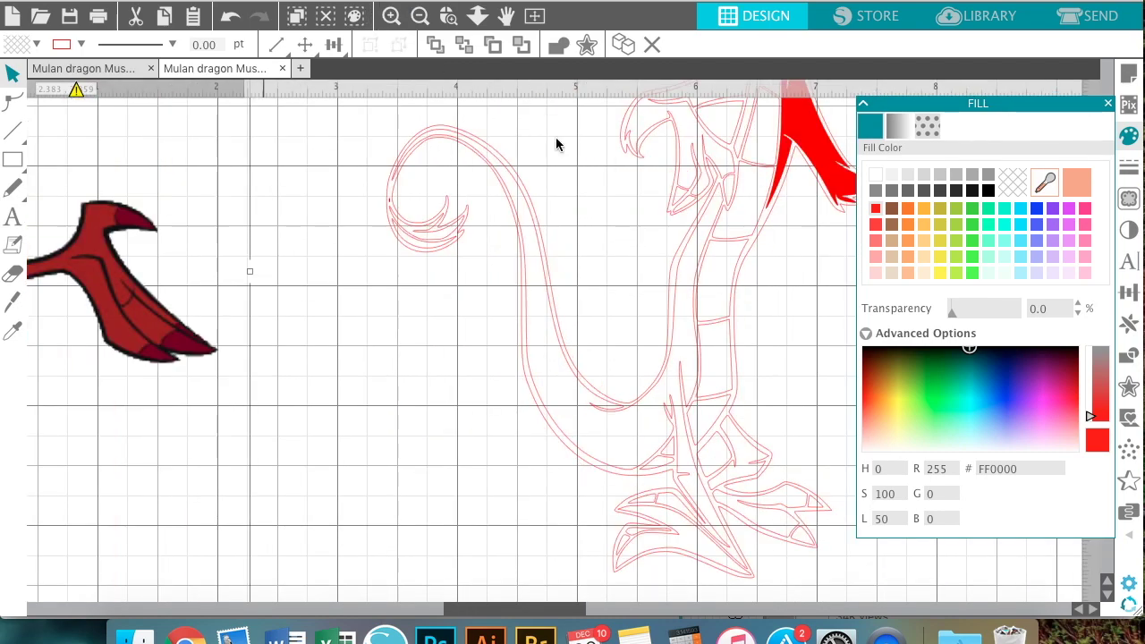
mouse_move(660, 179)
left_mouse_down()
mouse_move(559, 193)
mouse_move(555, 309)
left_mouse_up()
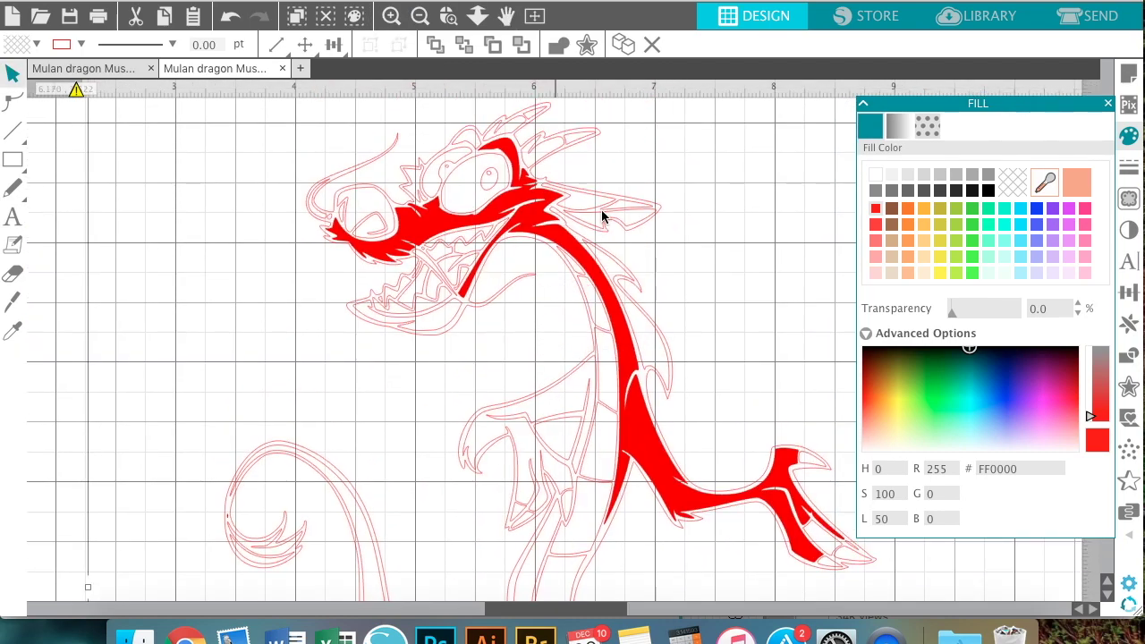
left_click(587, 266)
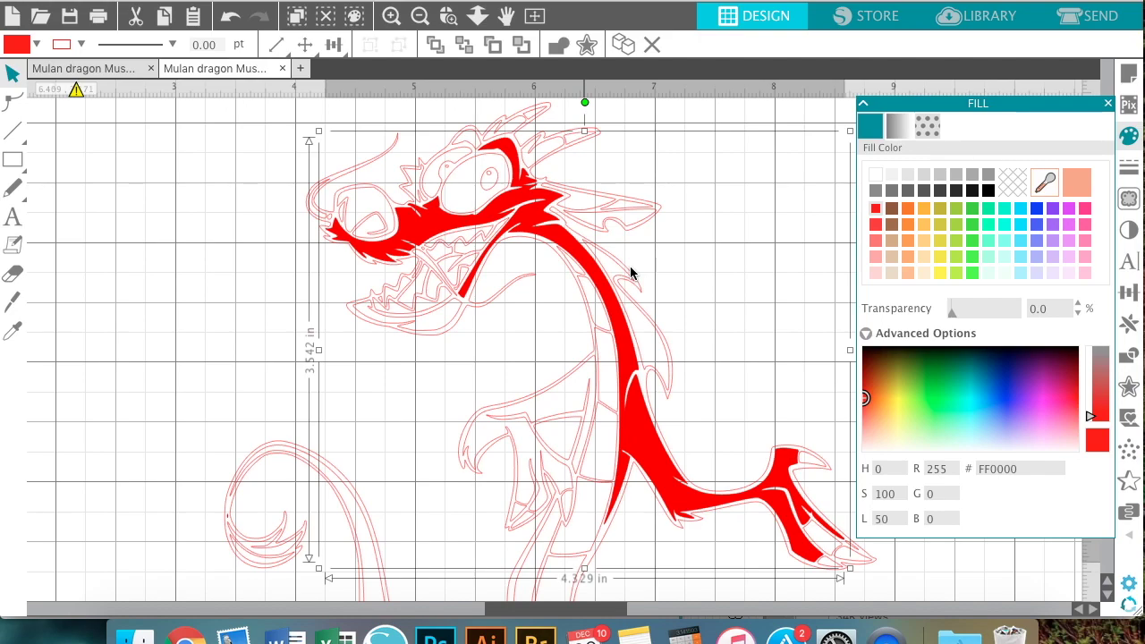
scroll(301, 332, "left", 5)
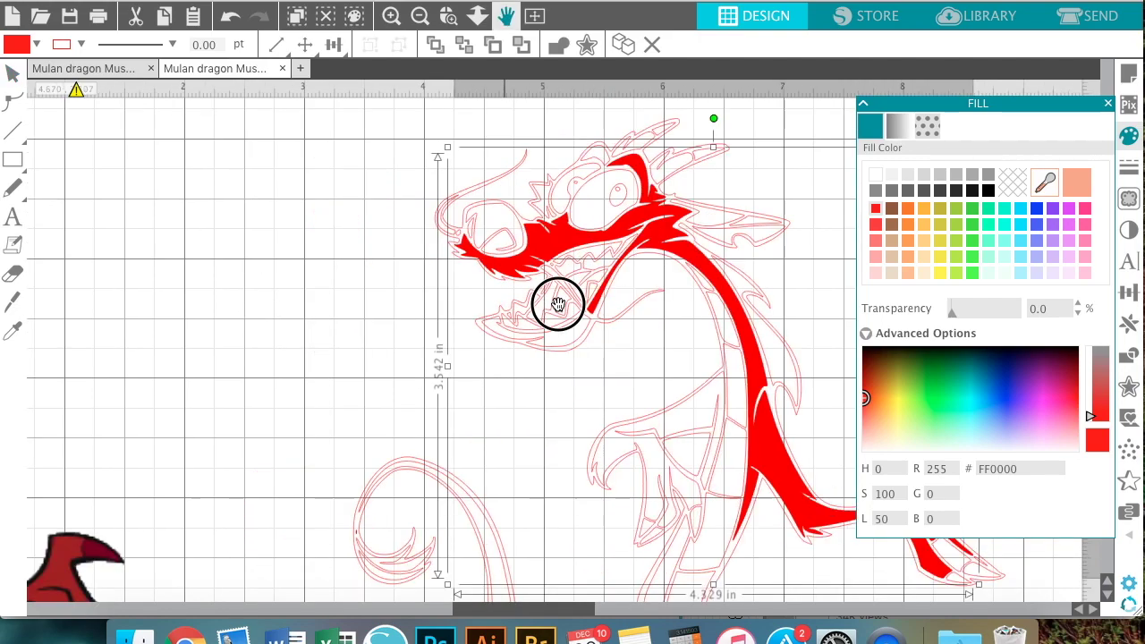
scroll(672, 335, "left", 3)
scroll(519, 327, "right", 3)
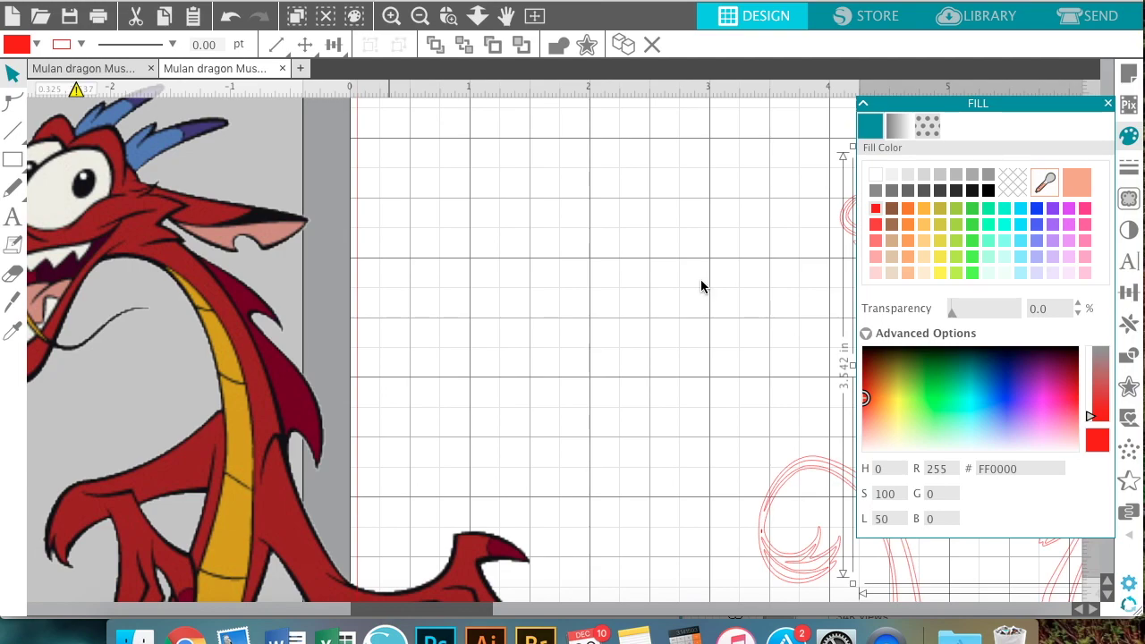
left_click(723, 224)
left_click_drag(723, 223, 247, 213)
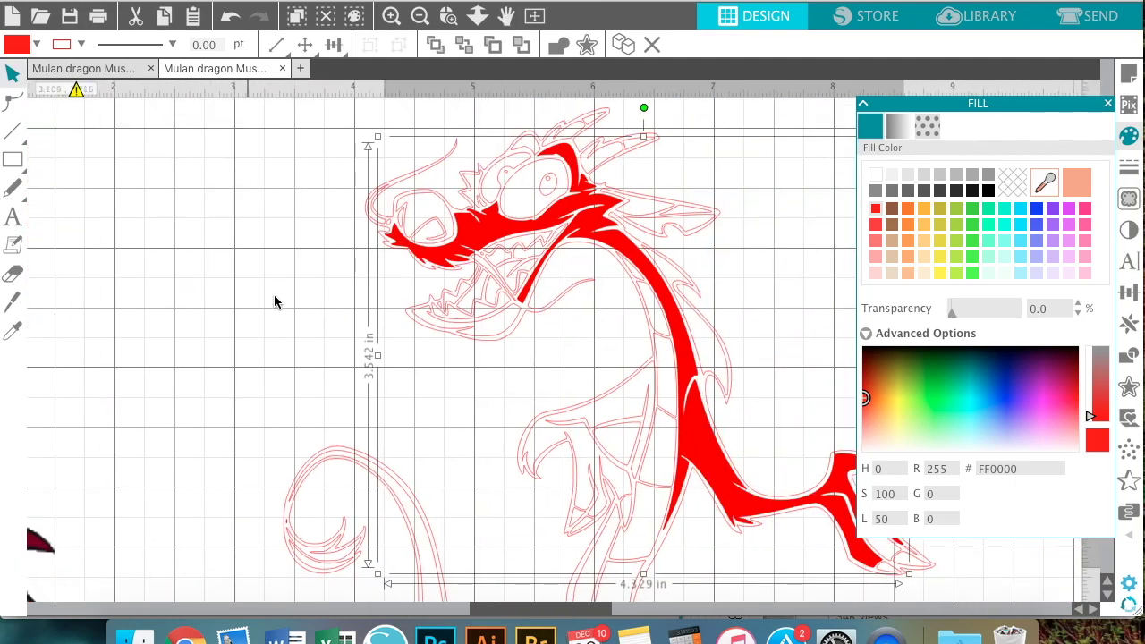
Fill the small lower jaw piece with red to match the reference.
left_click(488, 343)
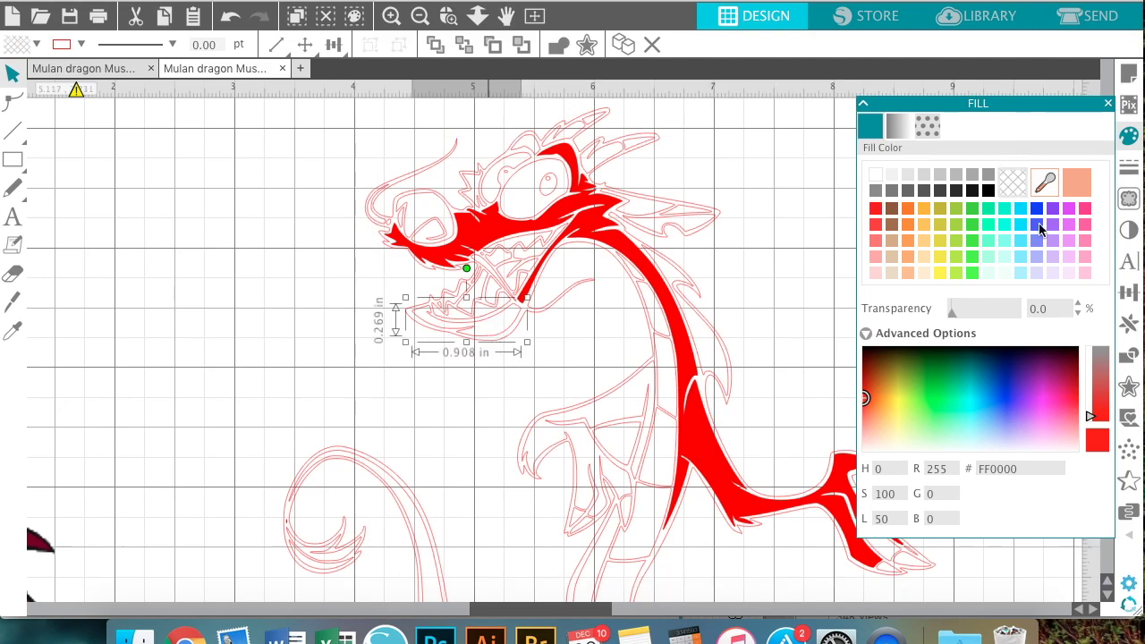
left_click(877, 208)
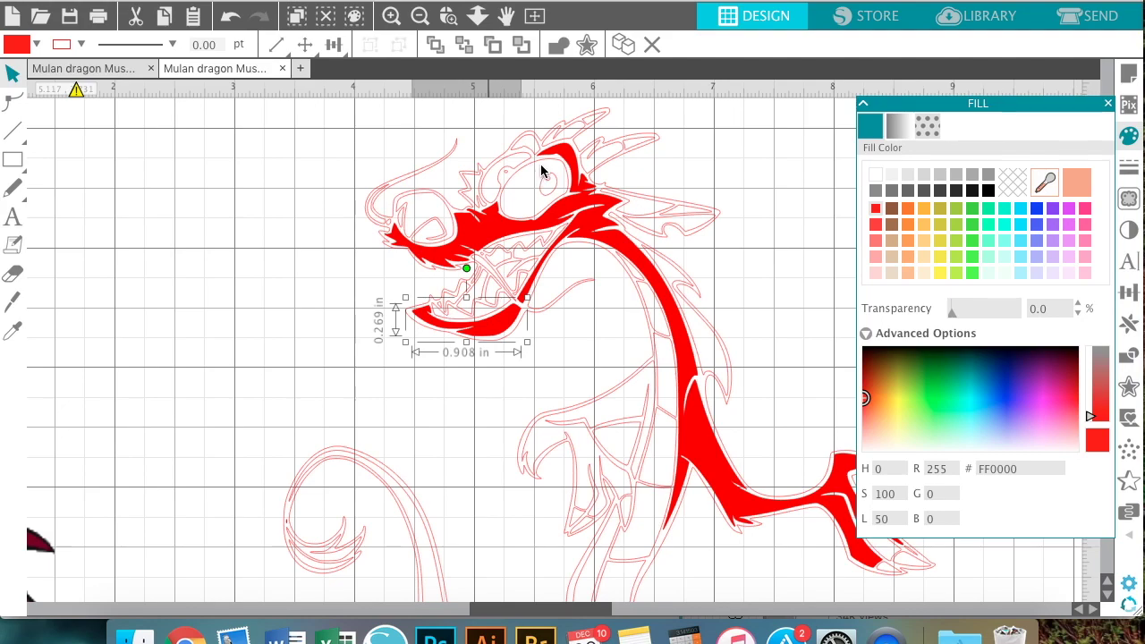
left_click_drag(272, 297, 525, 256)
left_click_drag(164, 286, 602, 317)
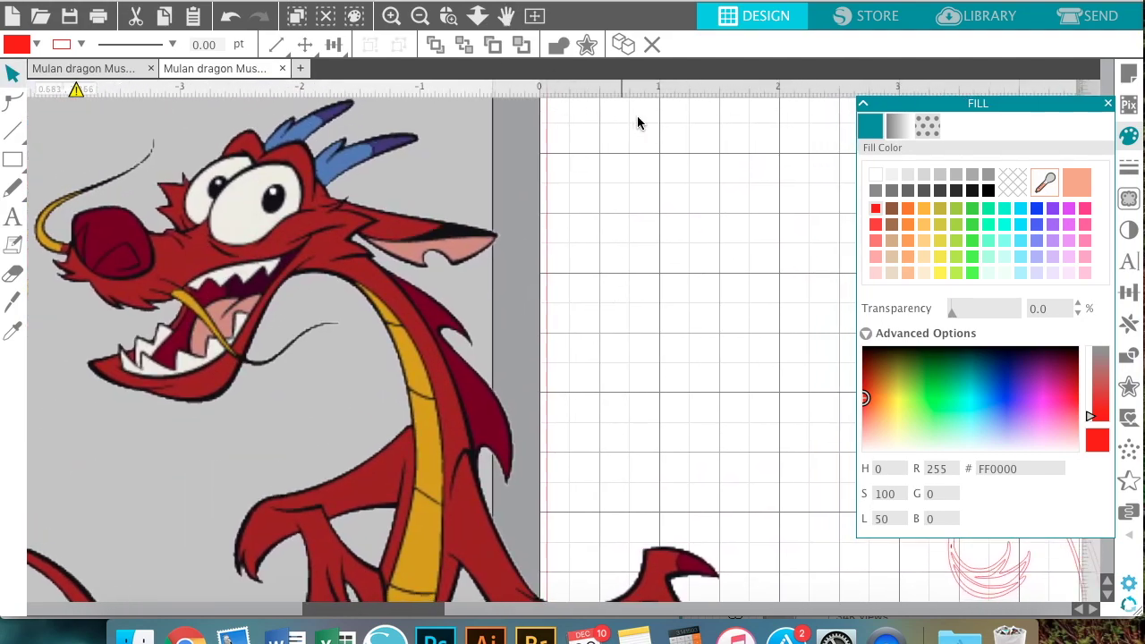
left_click(420, 15)
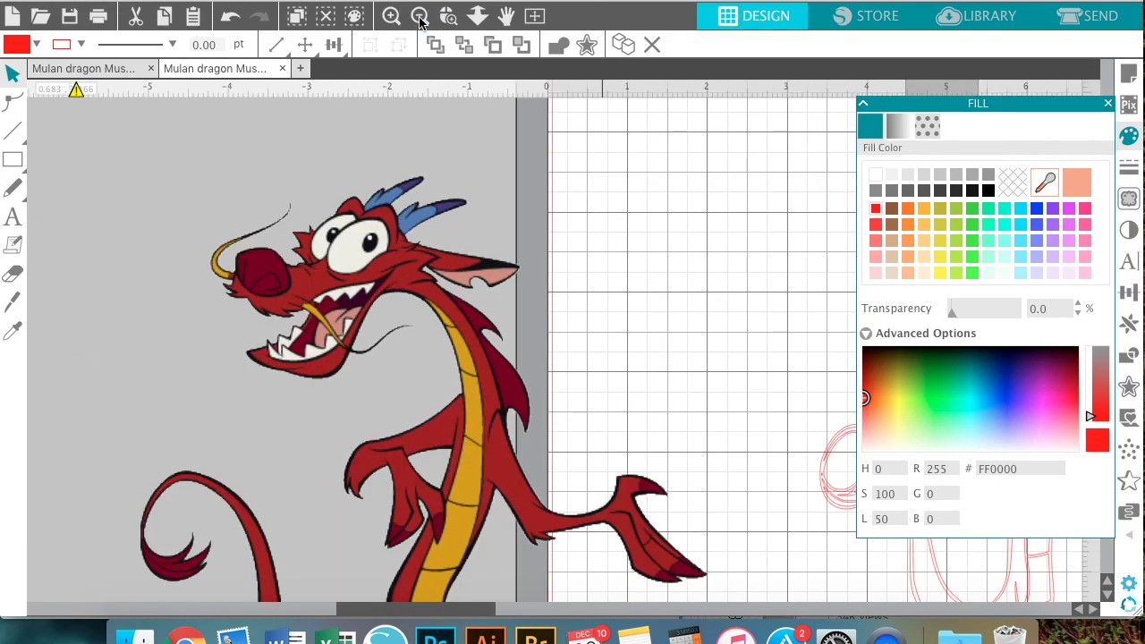
left_click(419, 16)
left_click_drag(594, 295, 367, 266)
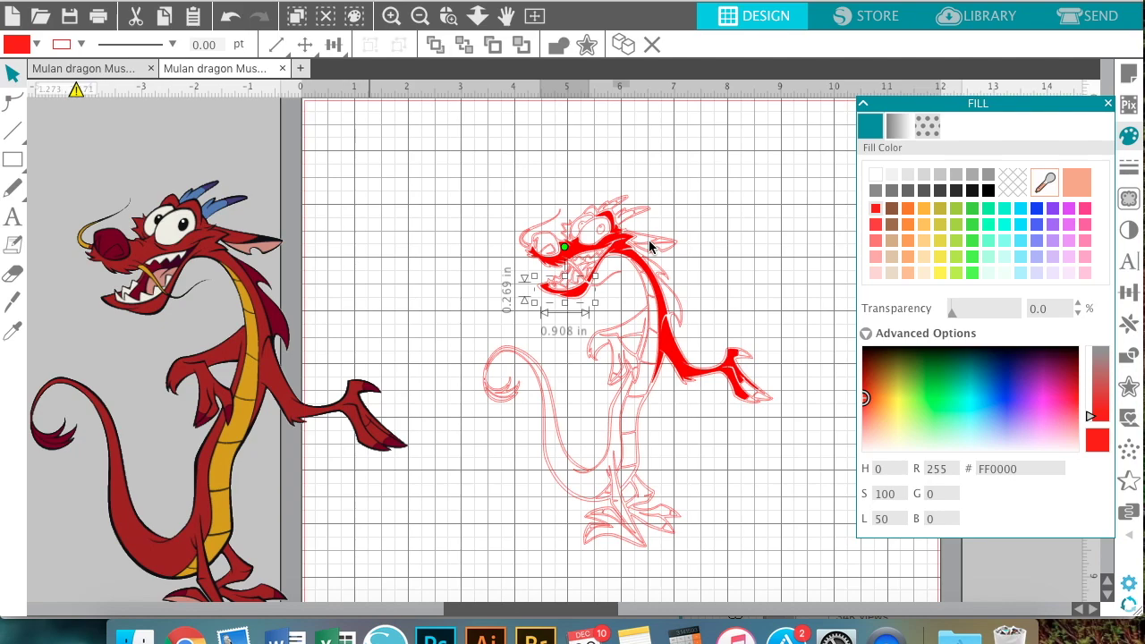
Fill a small head shape and the dragon's front arm with red.
left_click(662, 250)
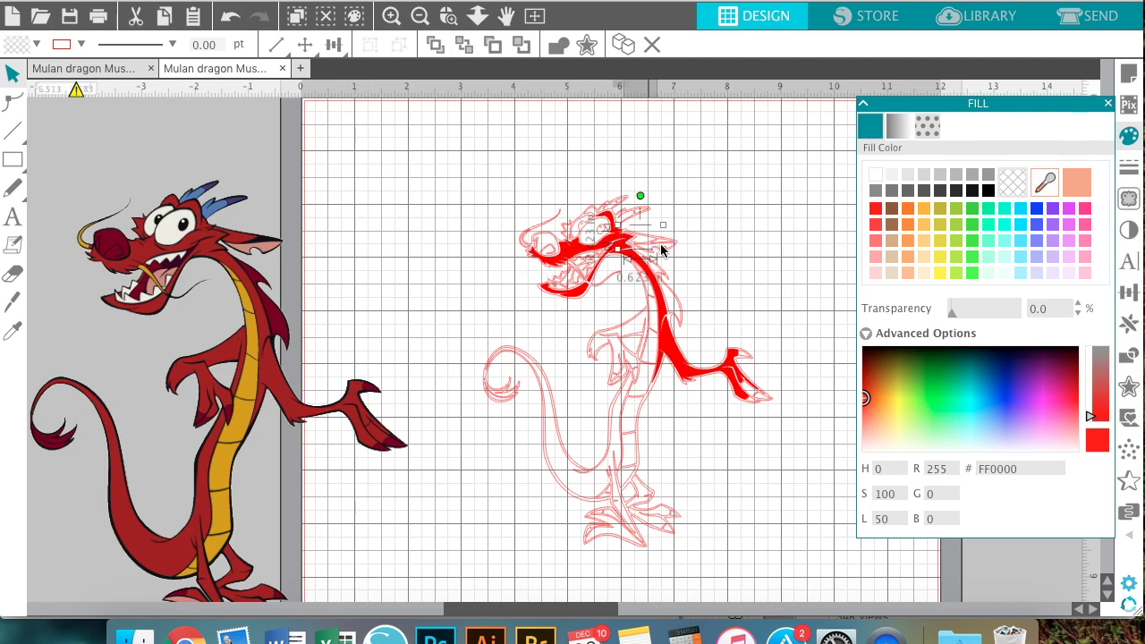
left_click(876, 209)
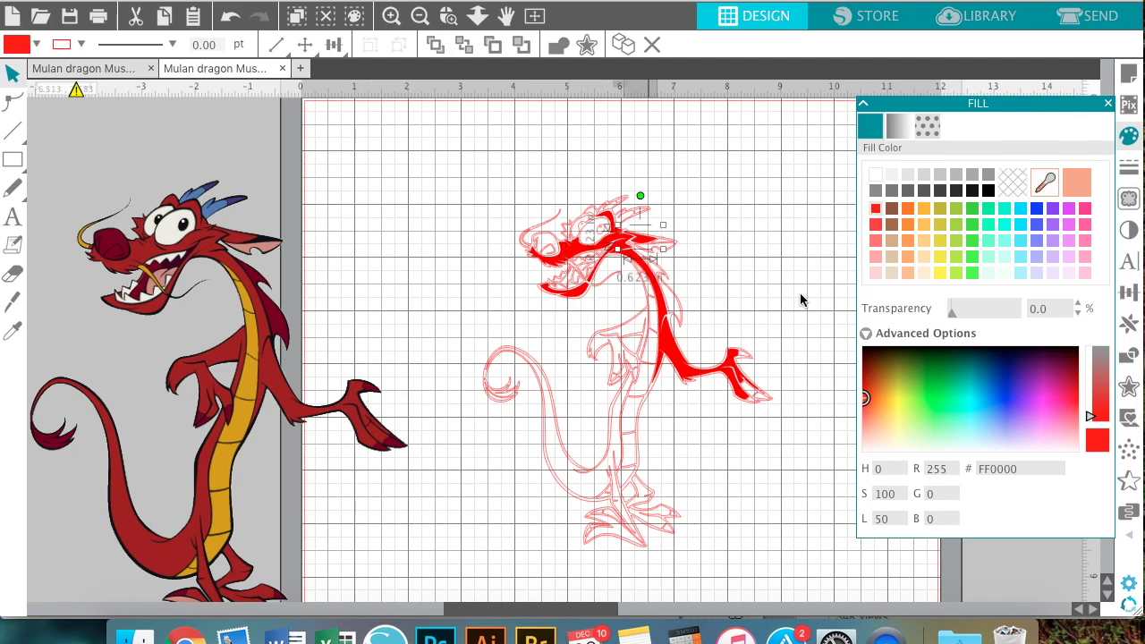
left_click(635, 339)
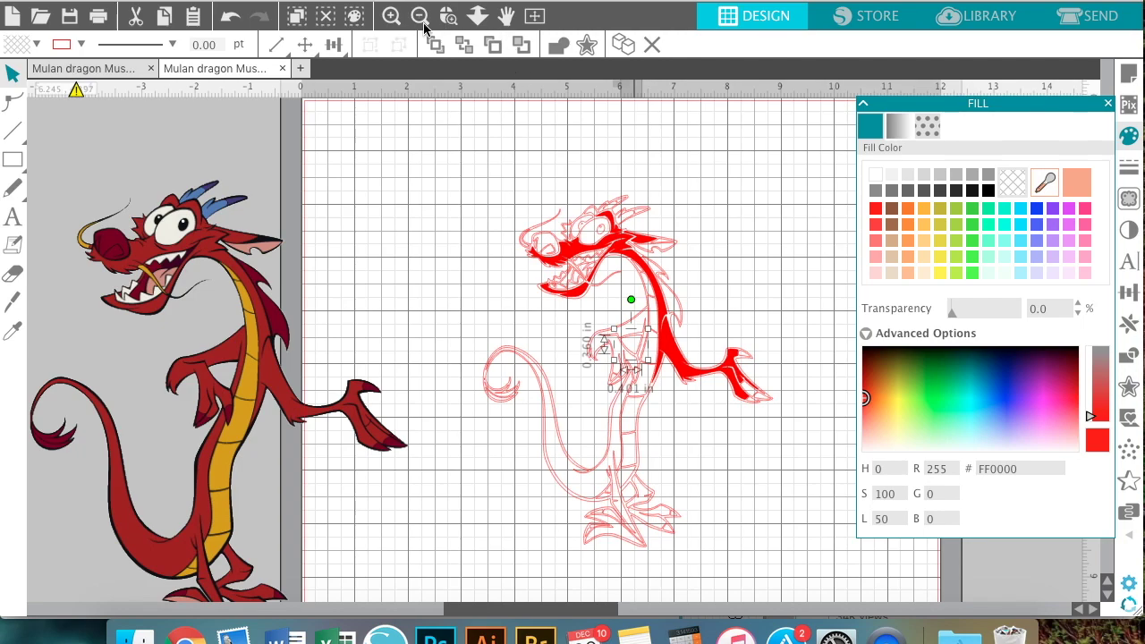
left_click(390, 17)
left_click(390, 16)
left_click(390, 16)
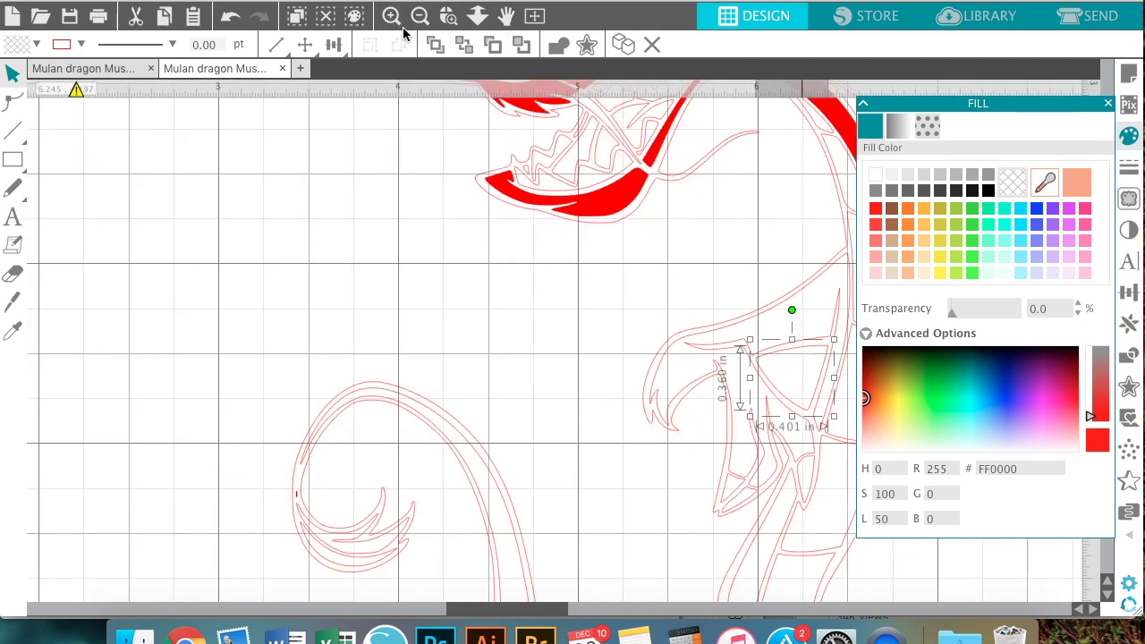
left_click_drag(662, 338, 332, 309)
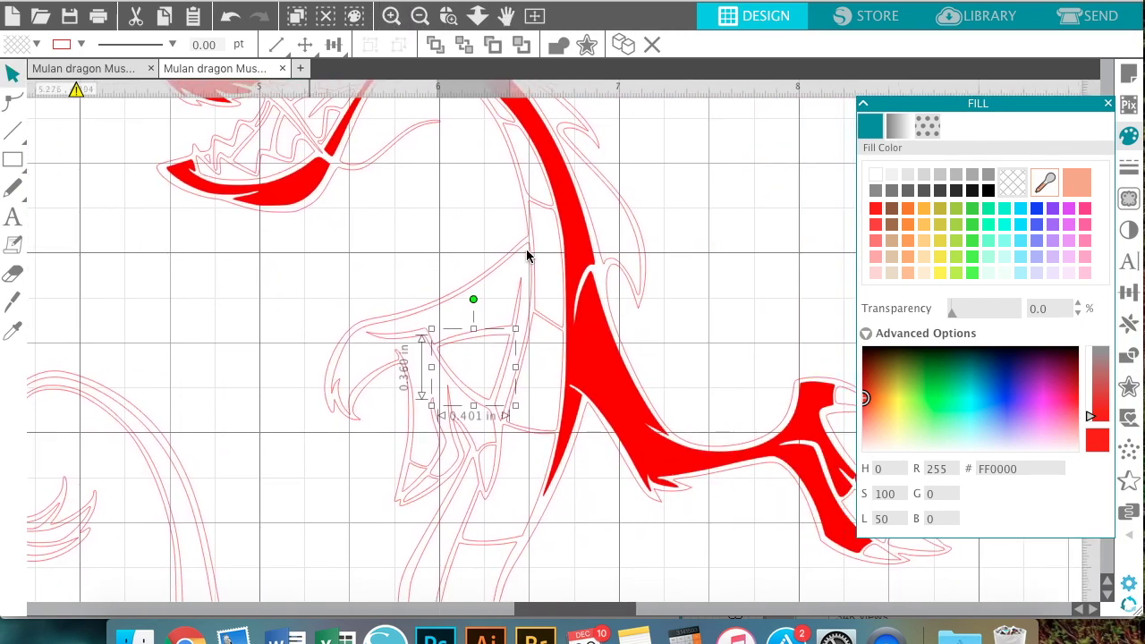
left_click(528, 249)
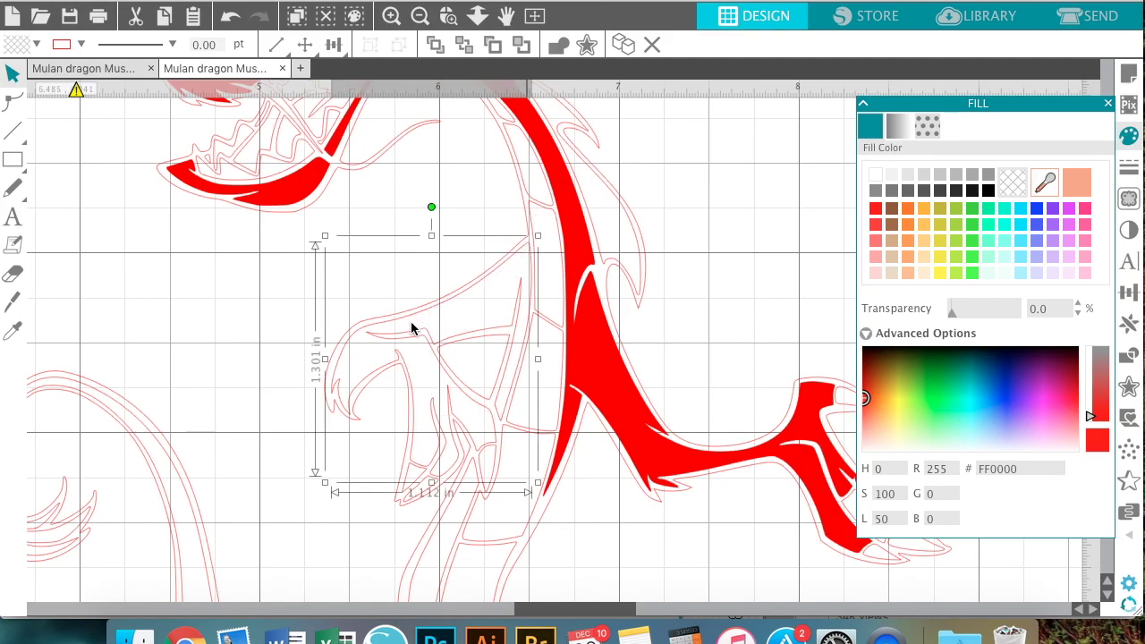
left_click(875, 208)
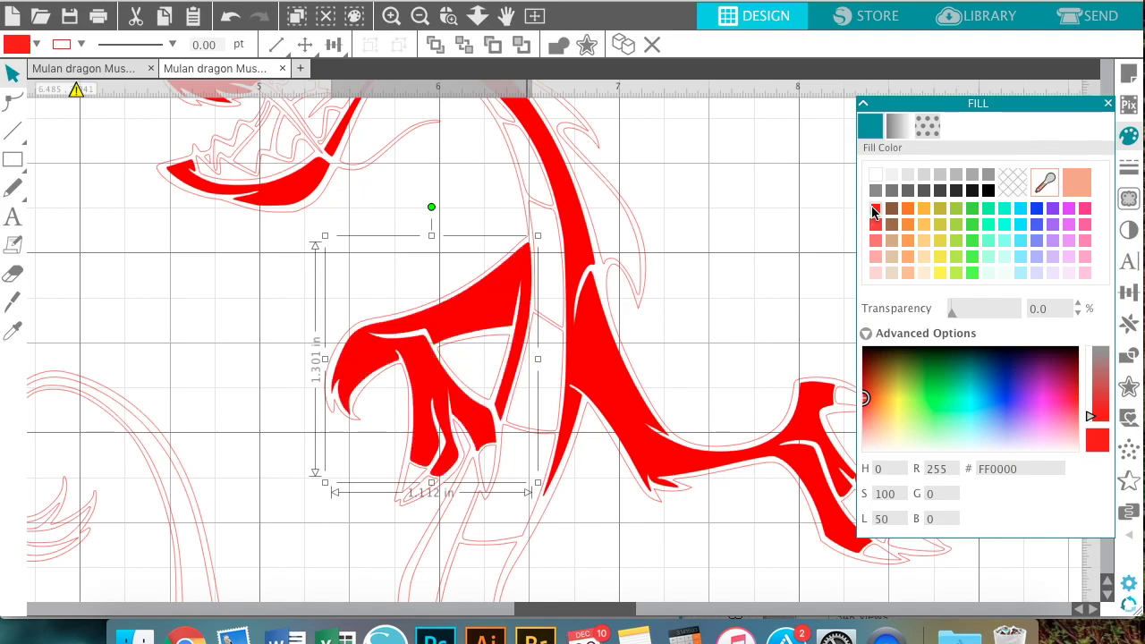
left_click(733, 265)
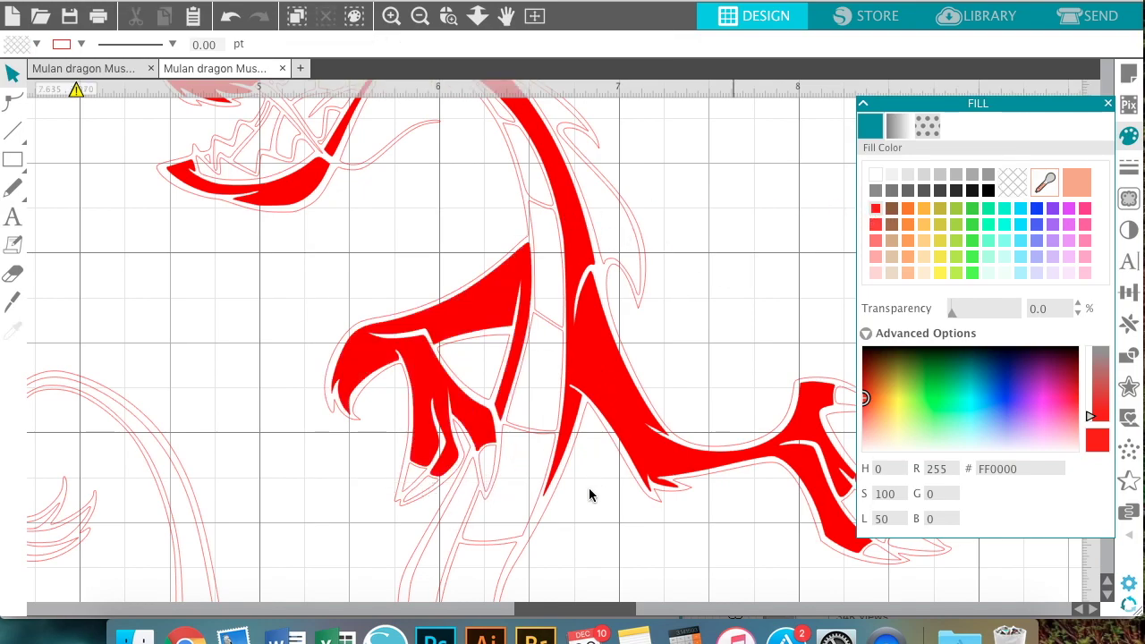
Fill the dragon's tail and two foot pieces with red.
scroll(590, 495, "down", 8)
scroll(590, 495, "left", 2)
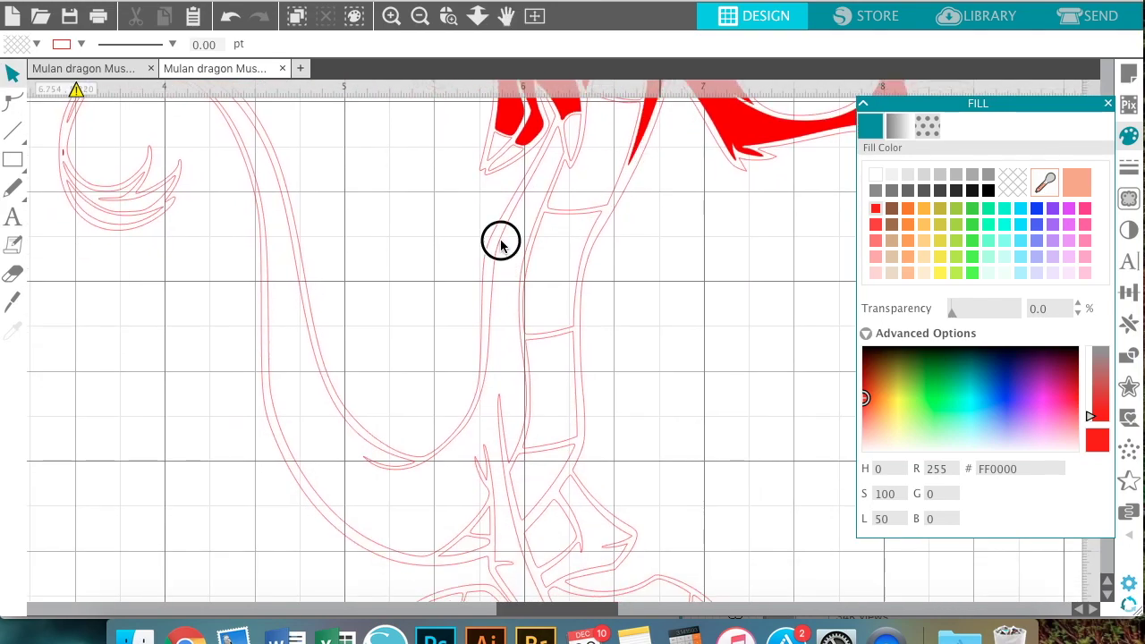
left_click(501, 244)
left_click(875, 211)
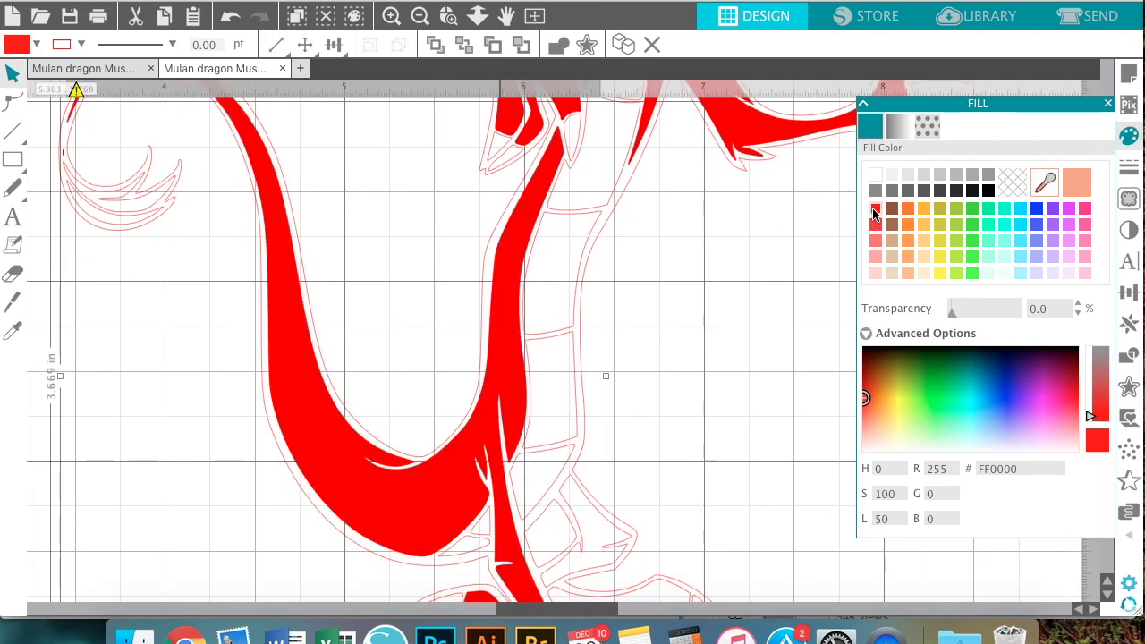
left_click_drag(698, 463, 733, 275)
scroll(725, 272, "down", 5)
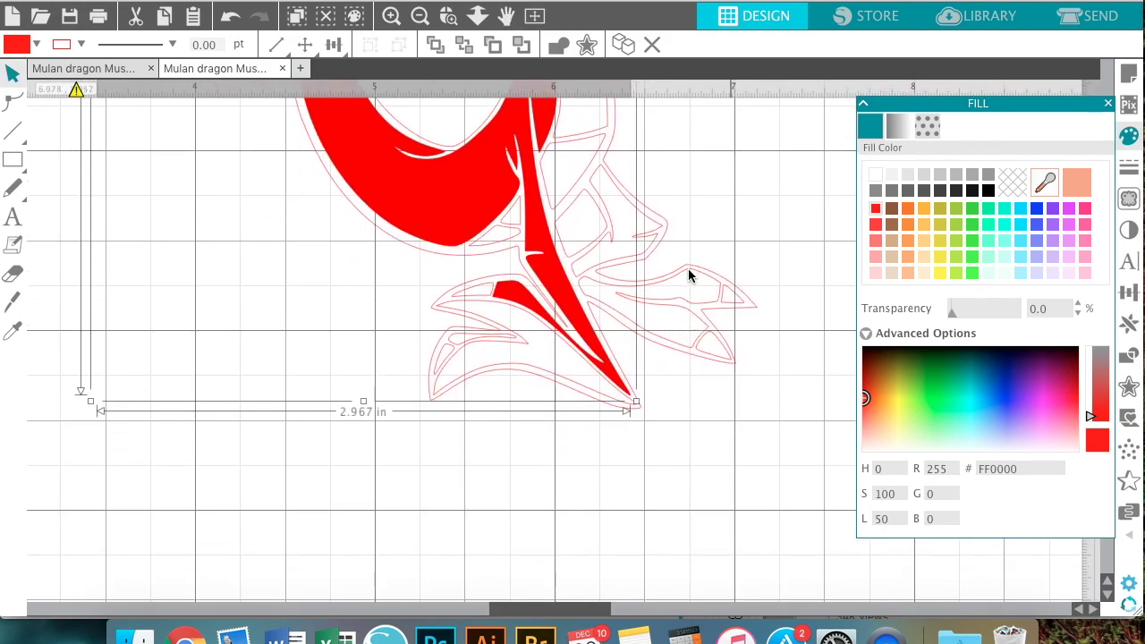
left_click(689, 276)
left_click(875, 209)
left_click(632, 210)
left_click(876, 210)
left_click_drag(702, 332, 676, 383)
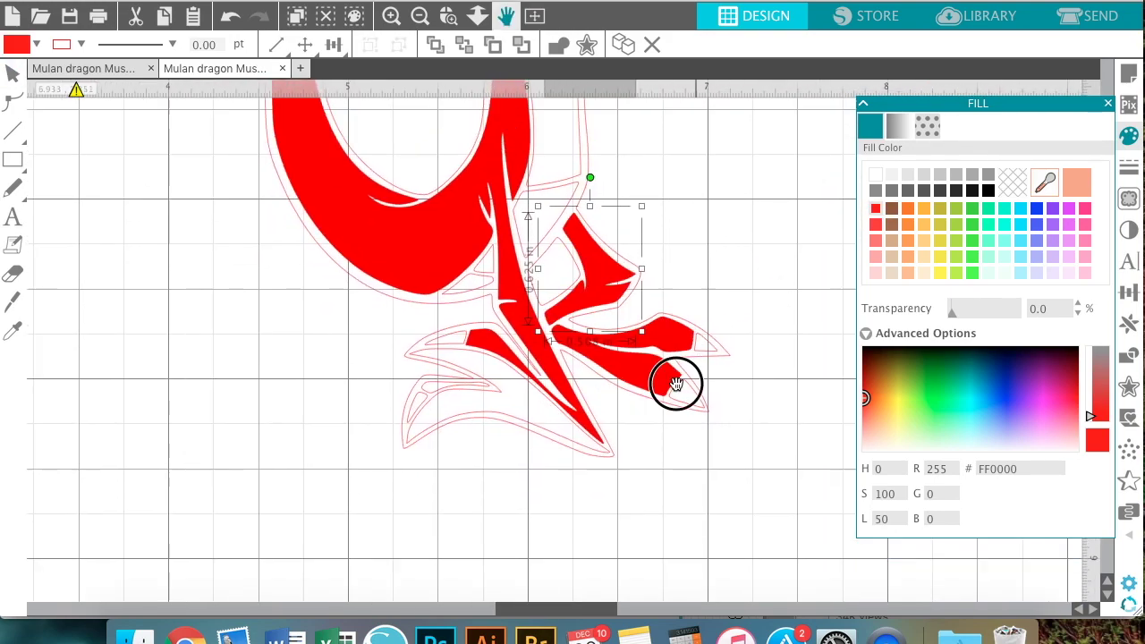
scroll(677, 383, "up", 10)
Fill a small head piece and the spiky piece beside the eye red.
left_click(518, 225)
left_click(876, 210)
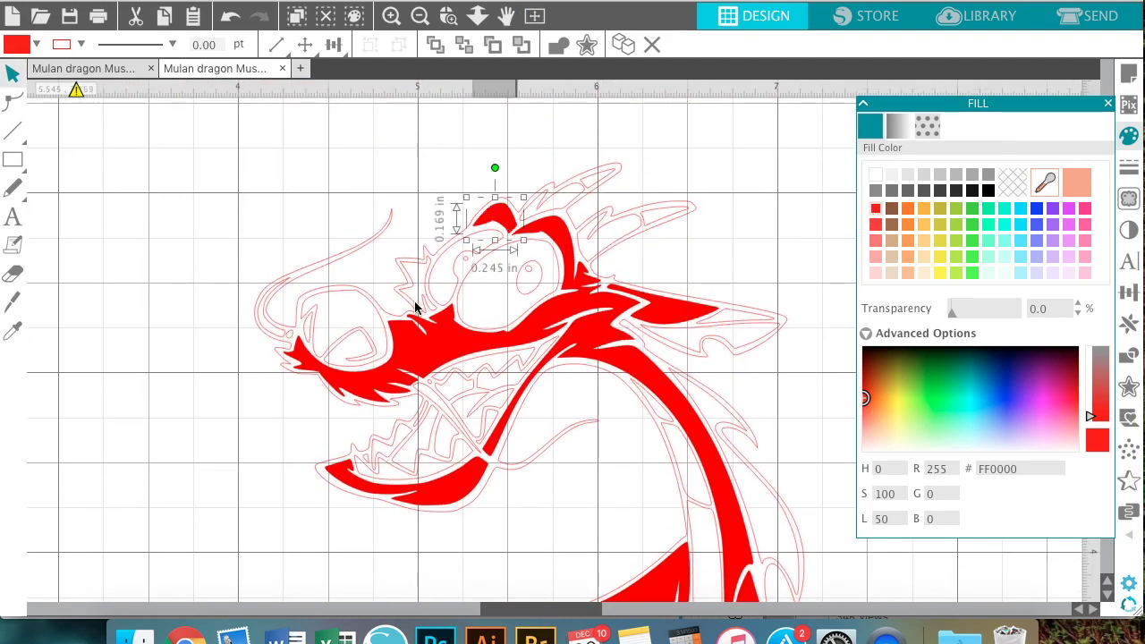
left_click(416, 308)
left_click(876, 209)
left_click(736, 248)
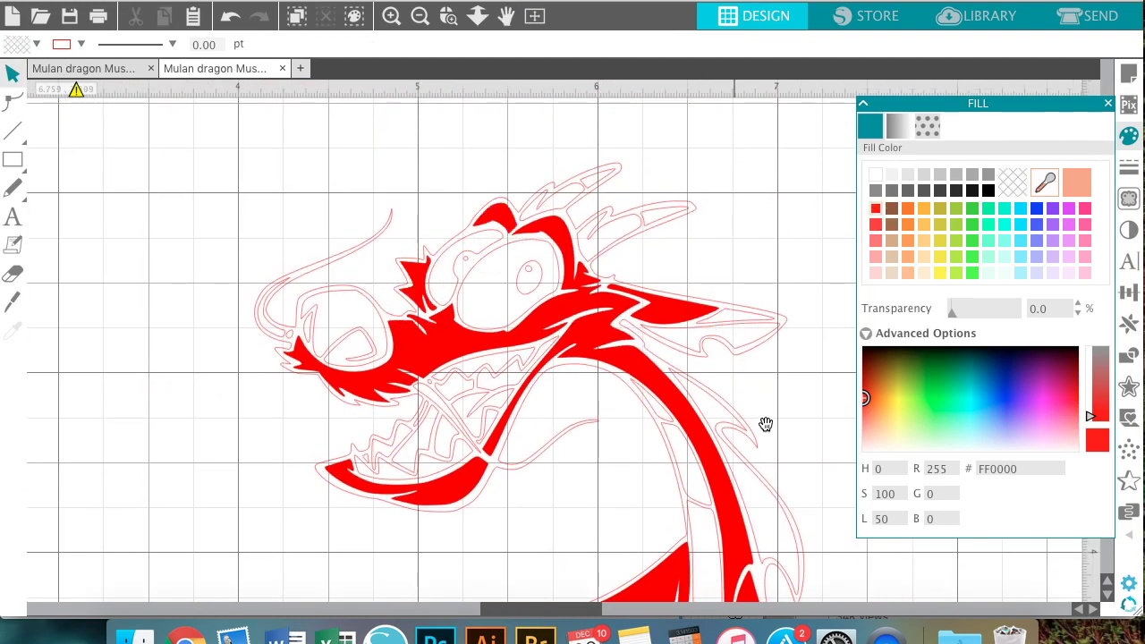
Compare the dragon's claw and body with the coloured reference image.
left_click_drag(766, 423, 731, 263)
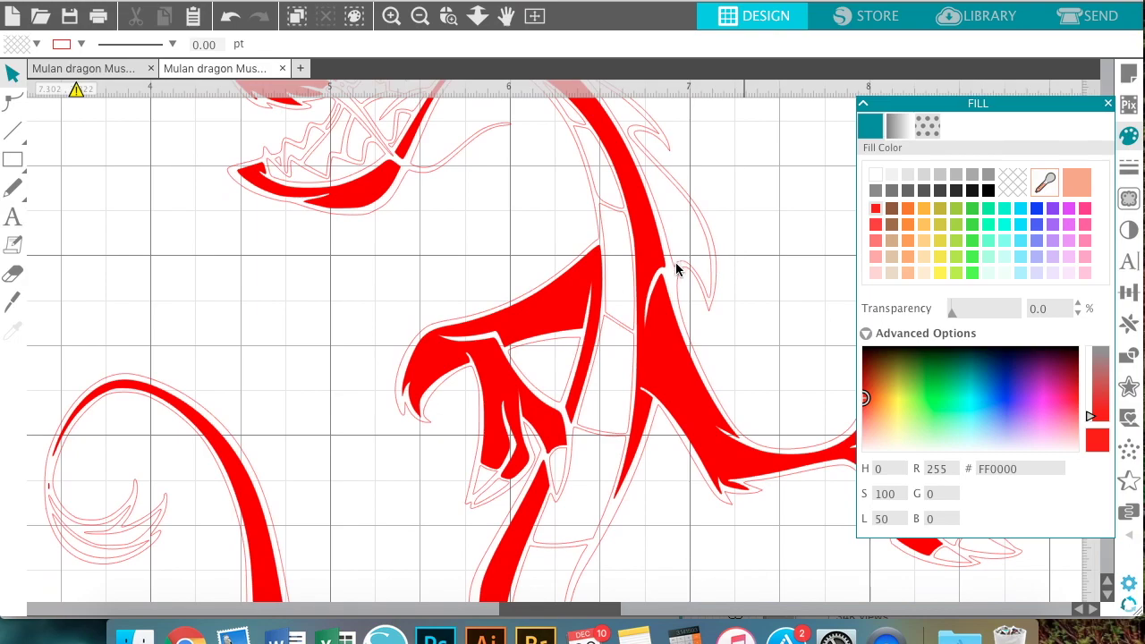
left_click(692, 272)
scroll(678, 294, "left", 15)
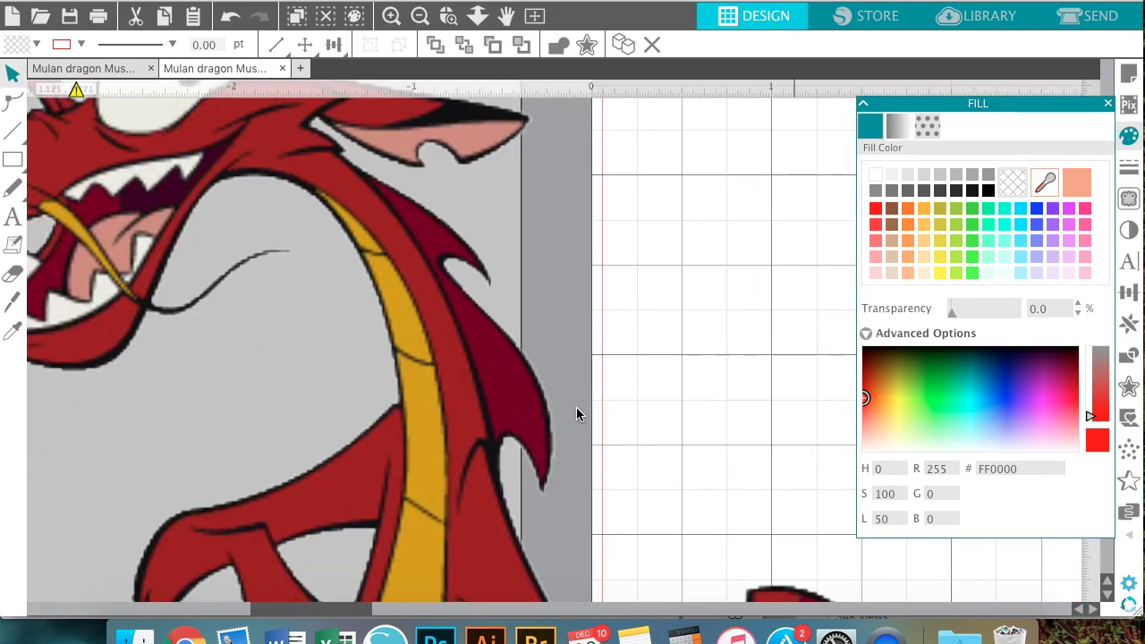
left_click_drag(770, 301, 131, 301)
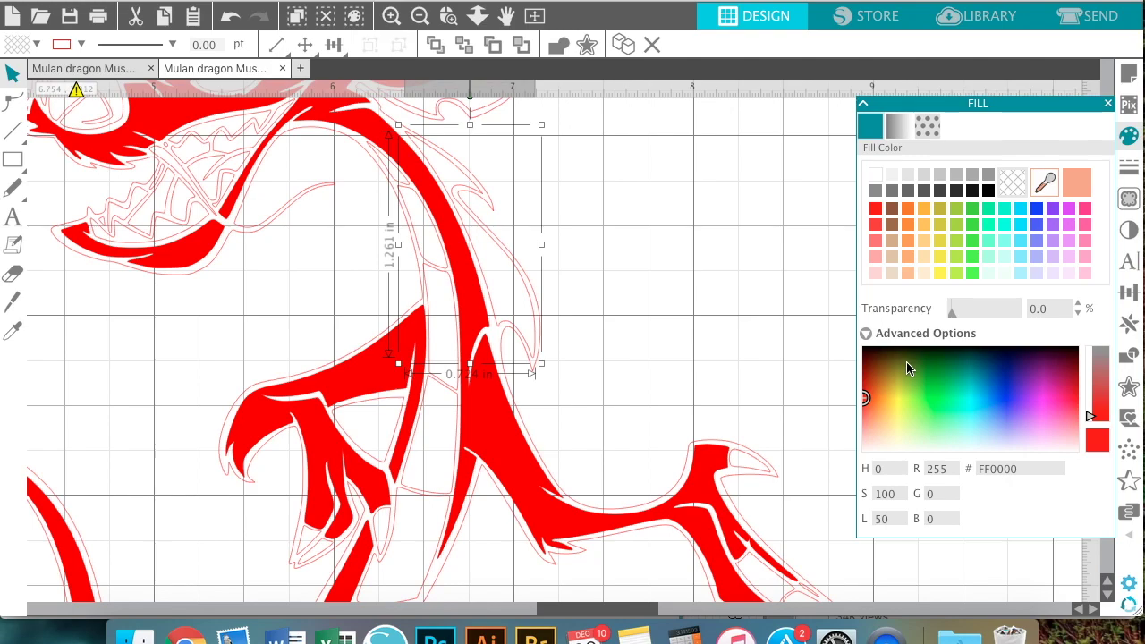
Darken the back spike to maroon and eyedrop that maroon onto the foot's hooked tip.
left_click_drag(866, 397, 870, 373)
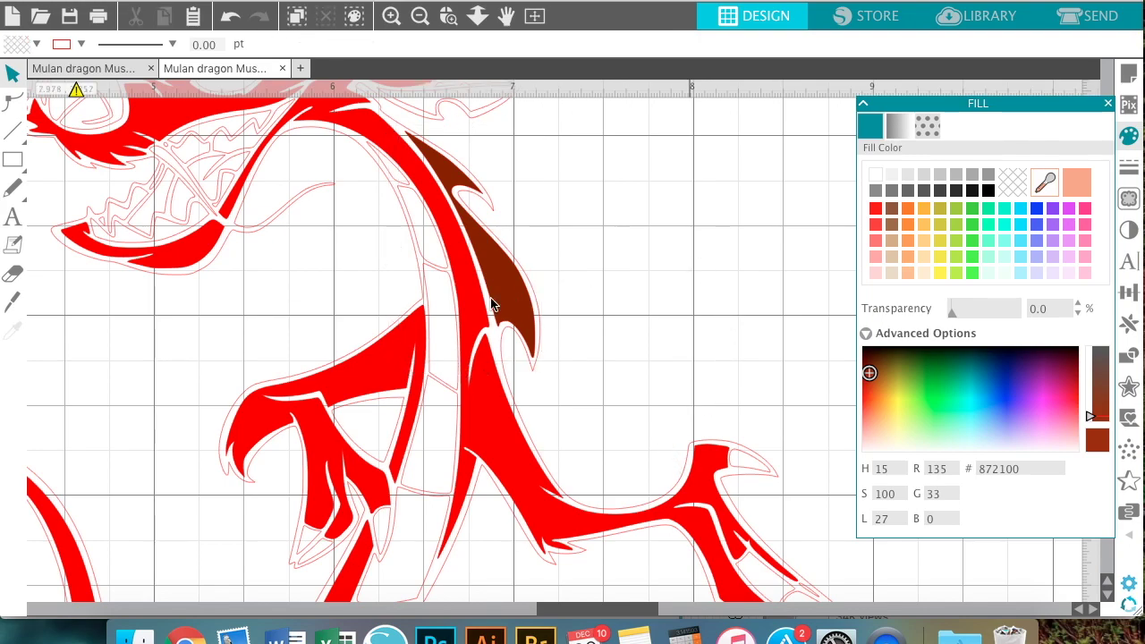
left_click(759, 398)
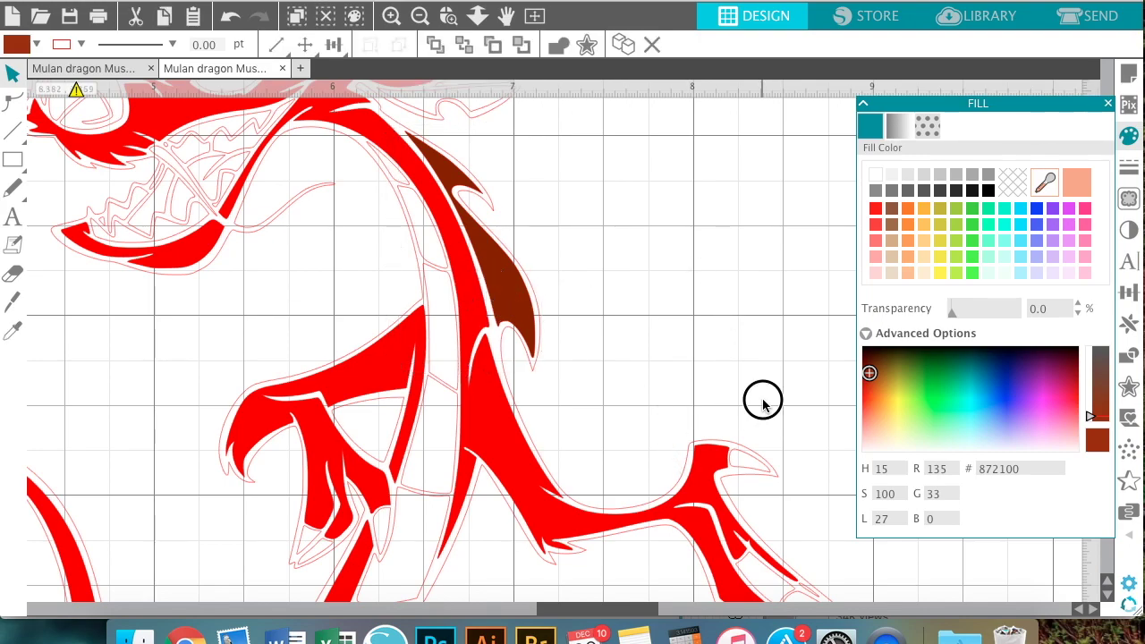
left_click(749, 467)
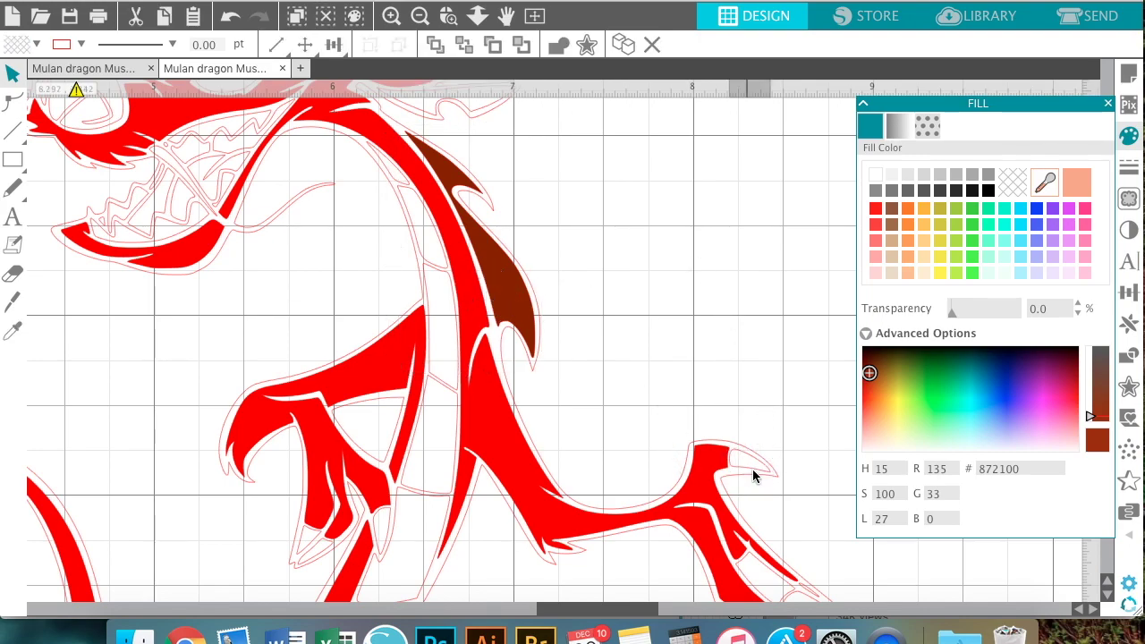
left_click(1048, 184)
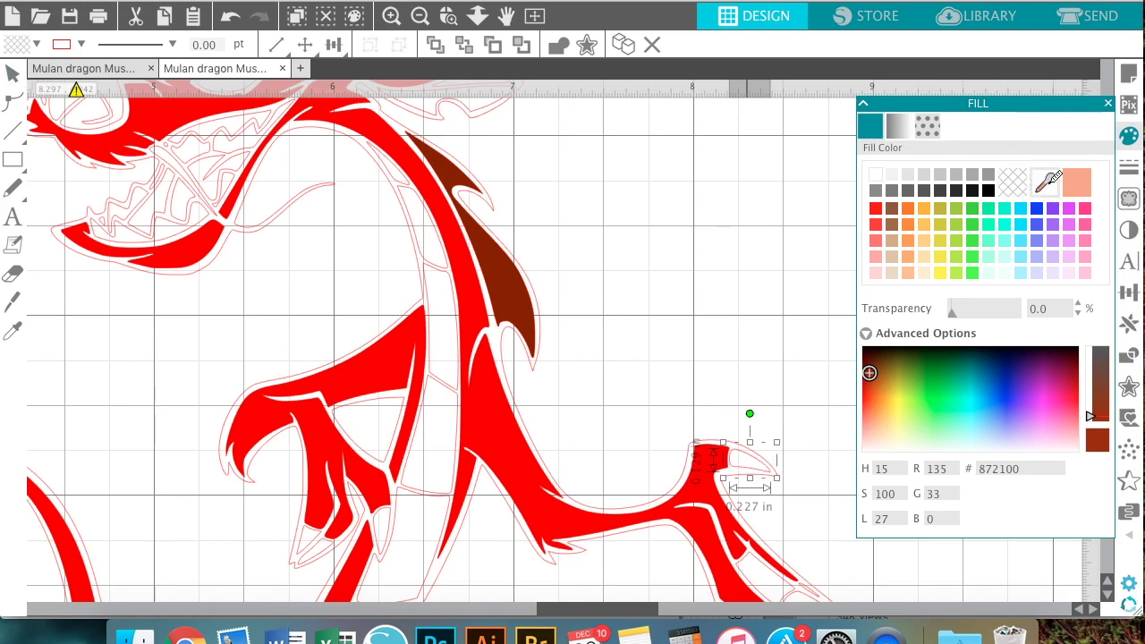
left_click(515, 280)
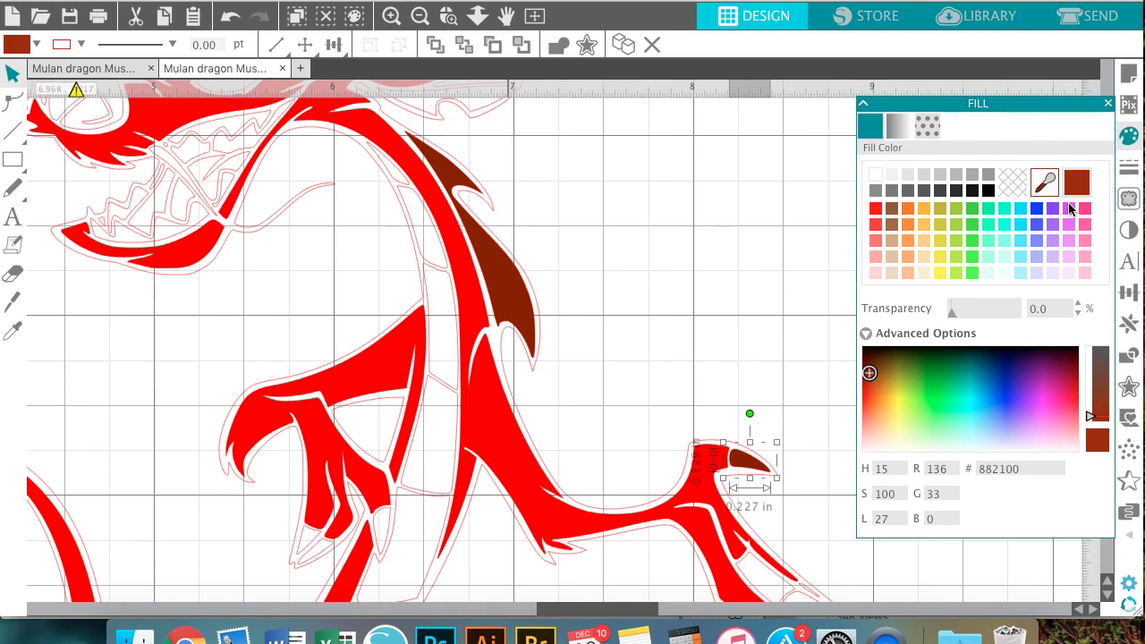
key("space")
left_click_drag(616, 343, 586, 195)
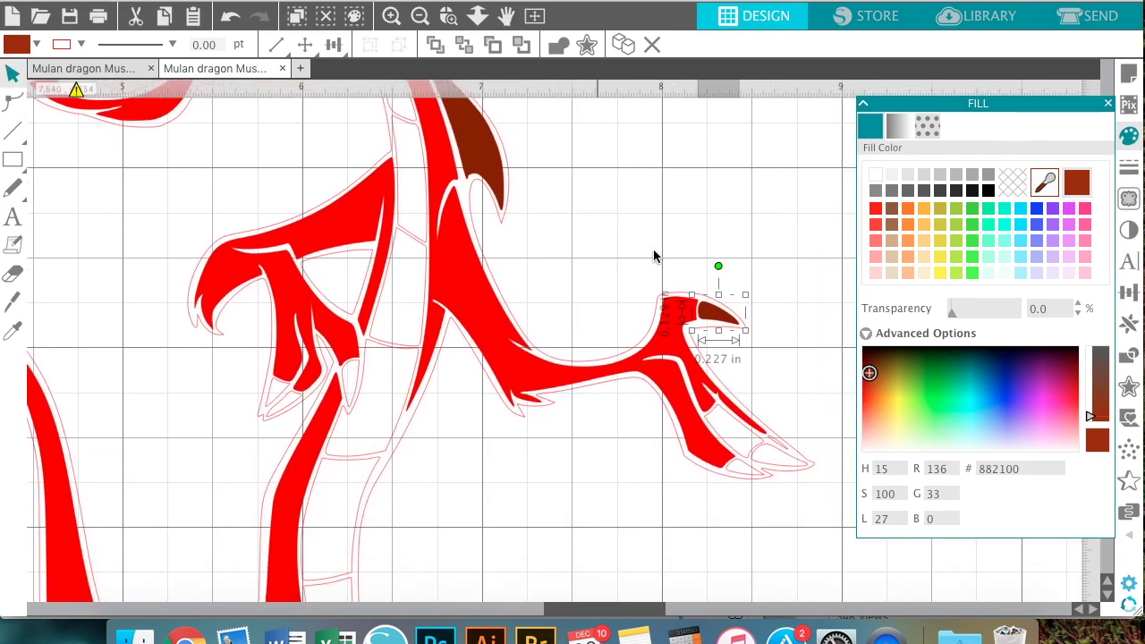
Fill two small claw tips with the recent dark maroon swatch.
left_click(763, 468)
left_click(1077, 182)
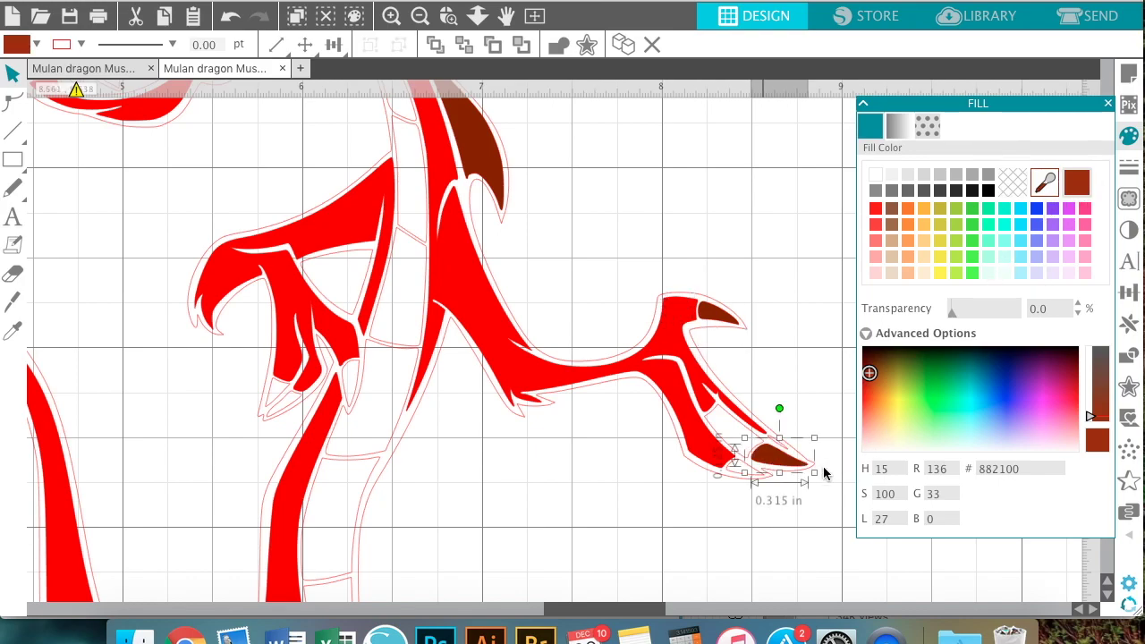
left_click(730, 473)
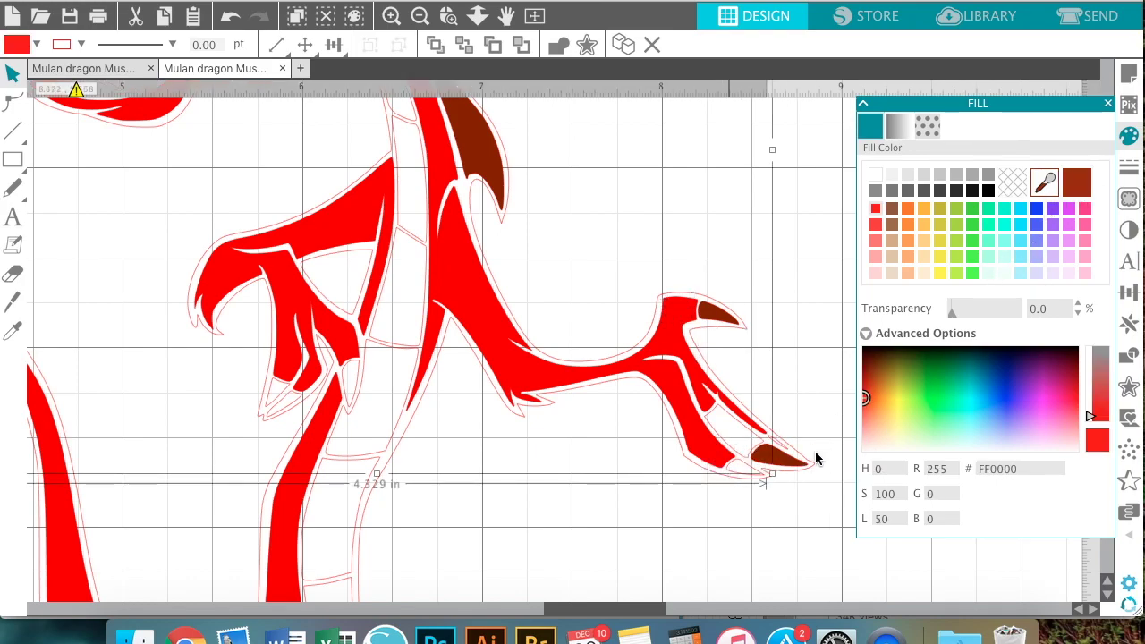
left_click(751, 481)
left_click(1078, 183)
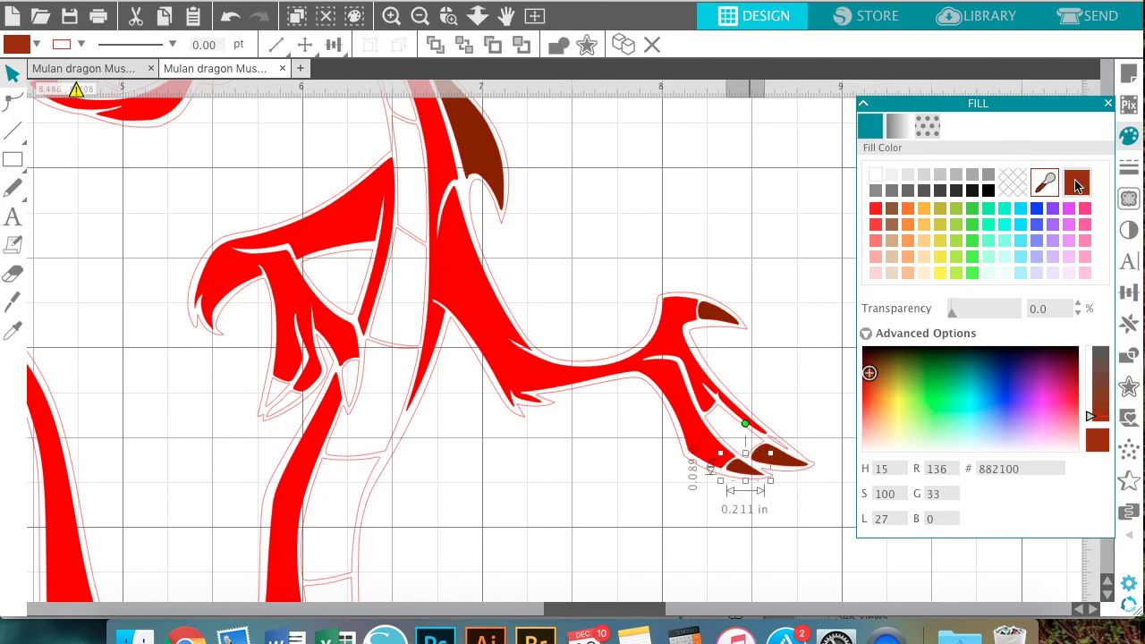
left_click(803, 348)
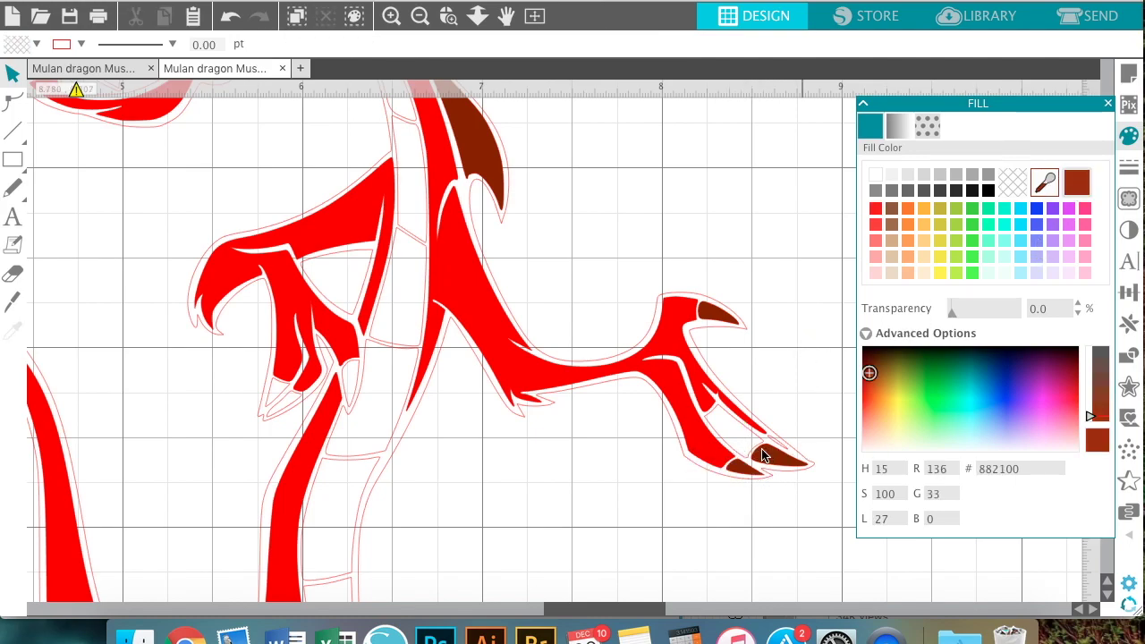
Return the wrongly coloured claw to red and make the tiny claw tip maroon.
left_click(732, 452)
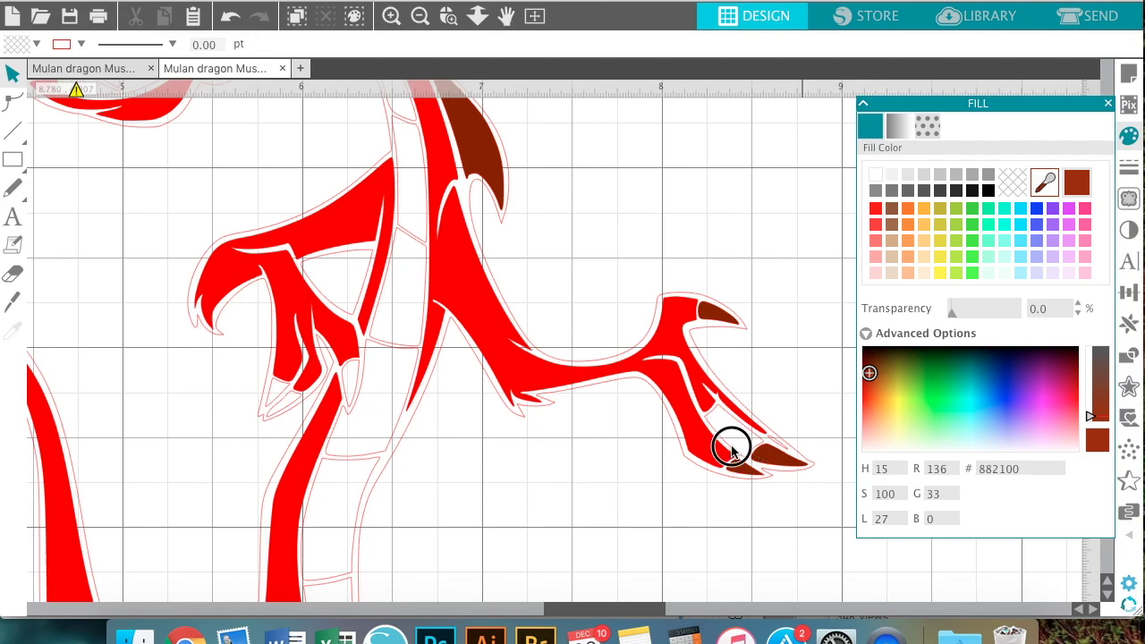
left_click(884, 213)
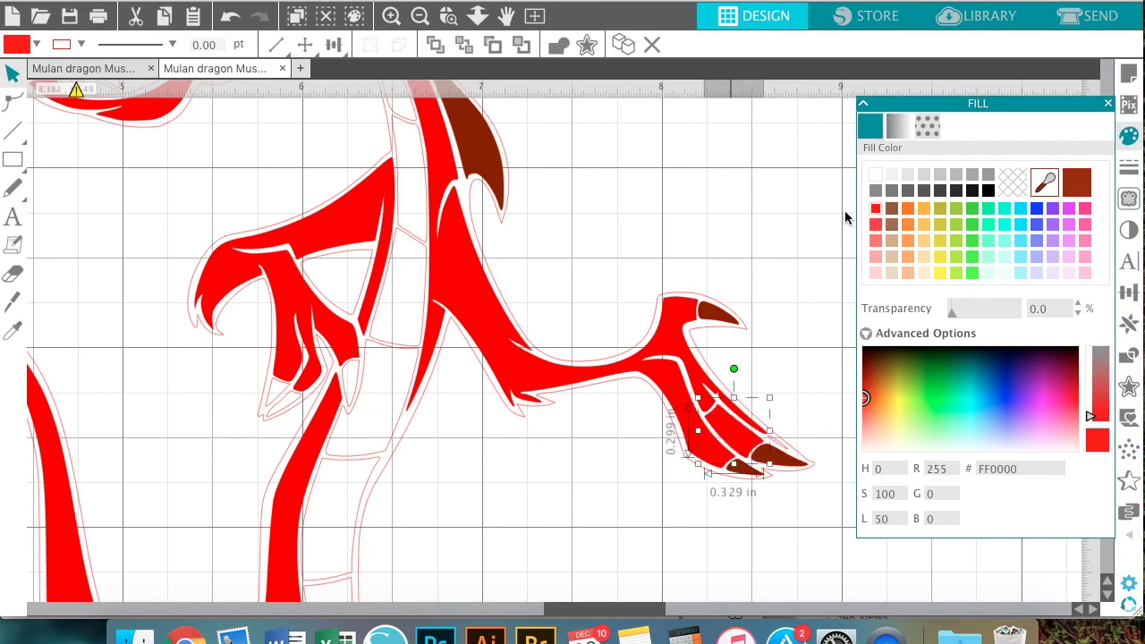
left_click(742, 192)
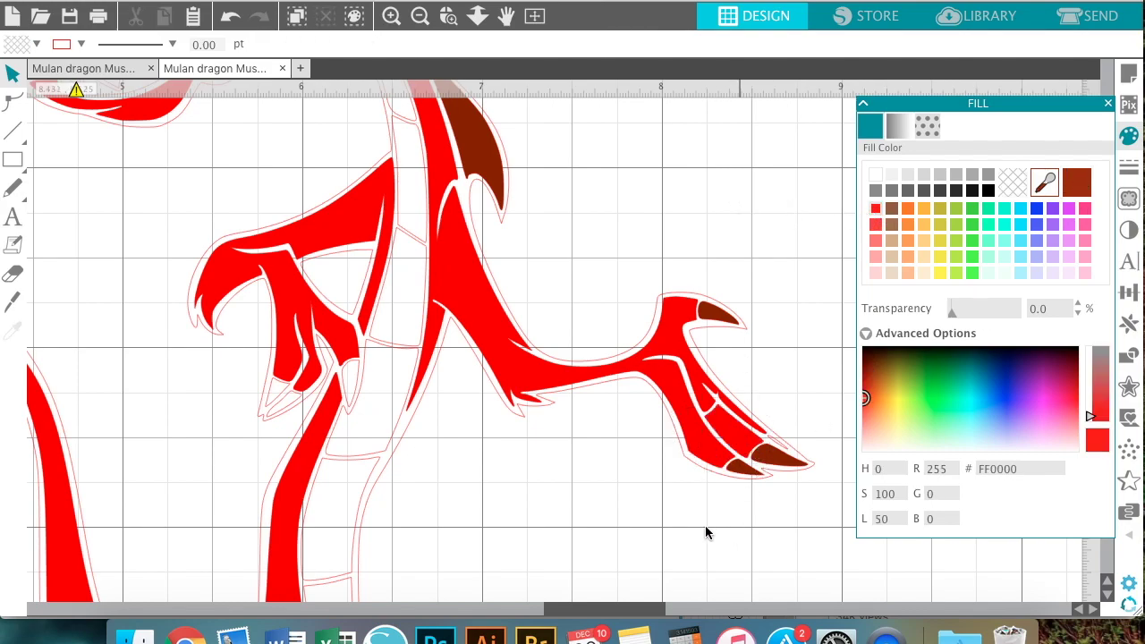
left_click(777, 452)
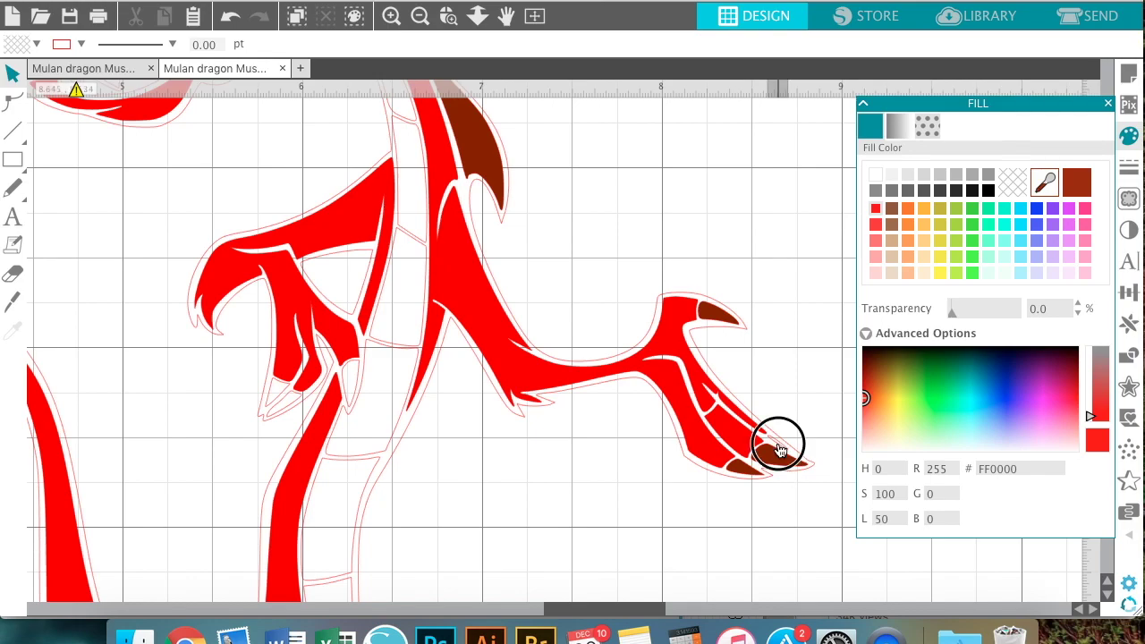
left_click(1087, 183)
scroll(537, 537, "left", 5)
scroll(536, 537, "up", 2)
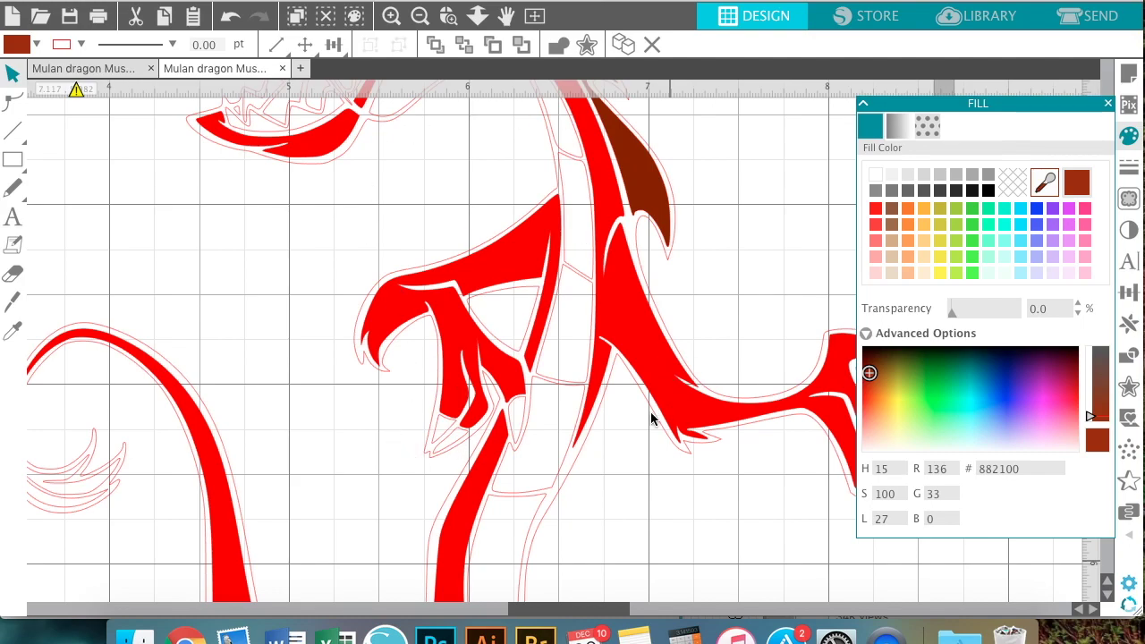
scroll(651, 418, "up", 4)
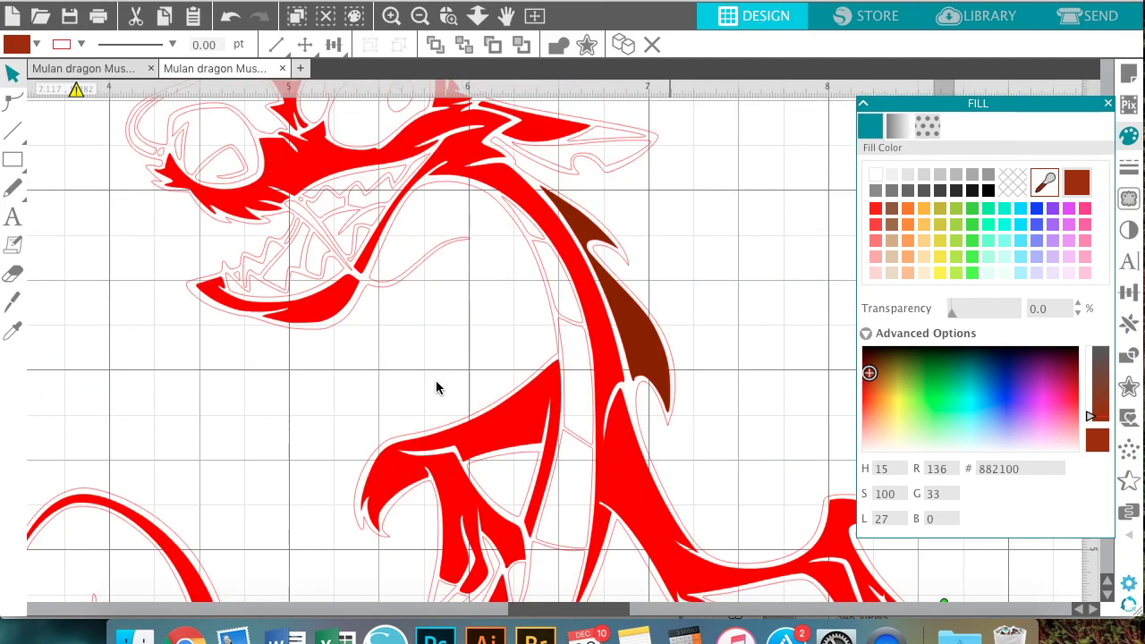
scroll(205, 363, "left", 10)
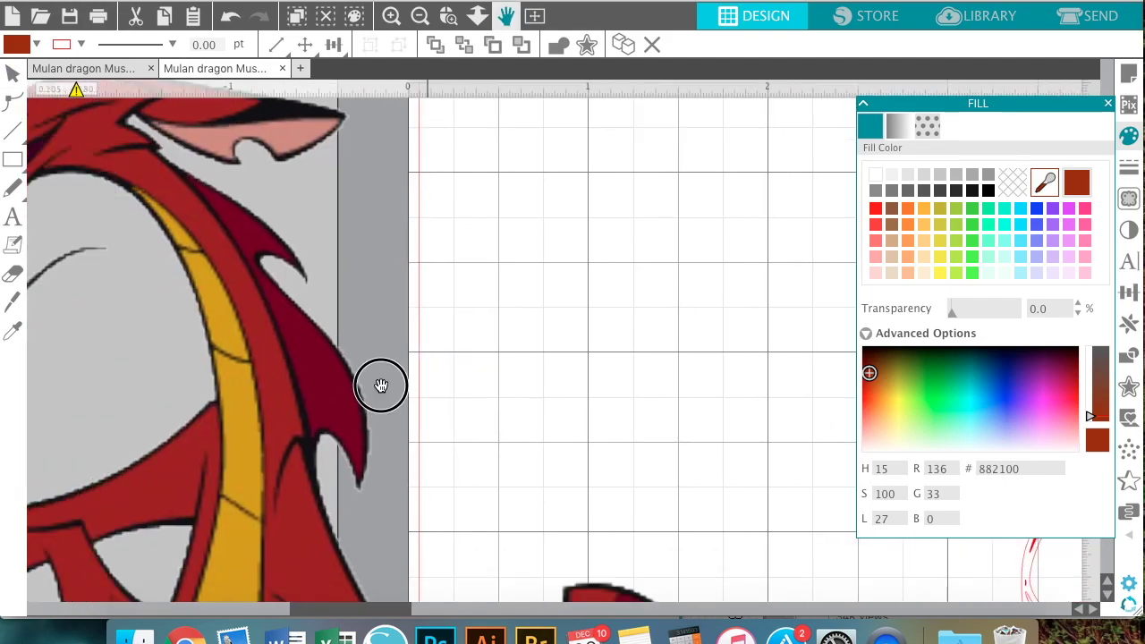
scroll(381, 385, "right", 10)
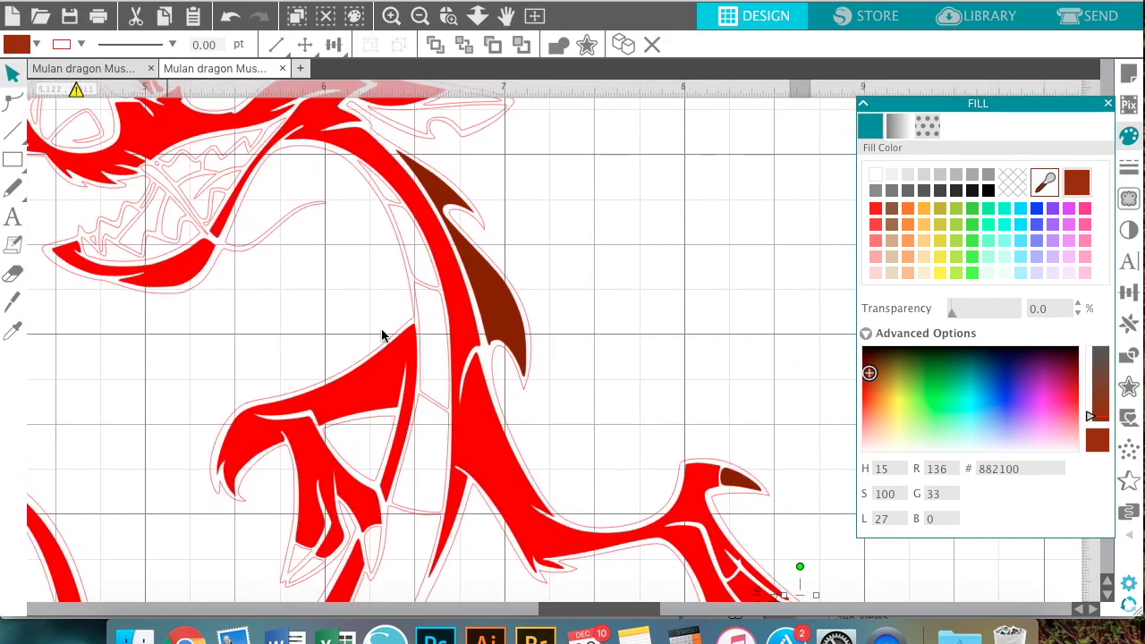
Fill the neck's belly strip sections and a mouth piece with orange.
left_click(441, 306)
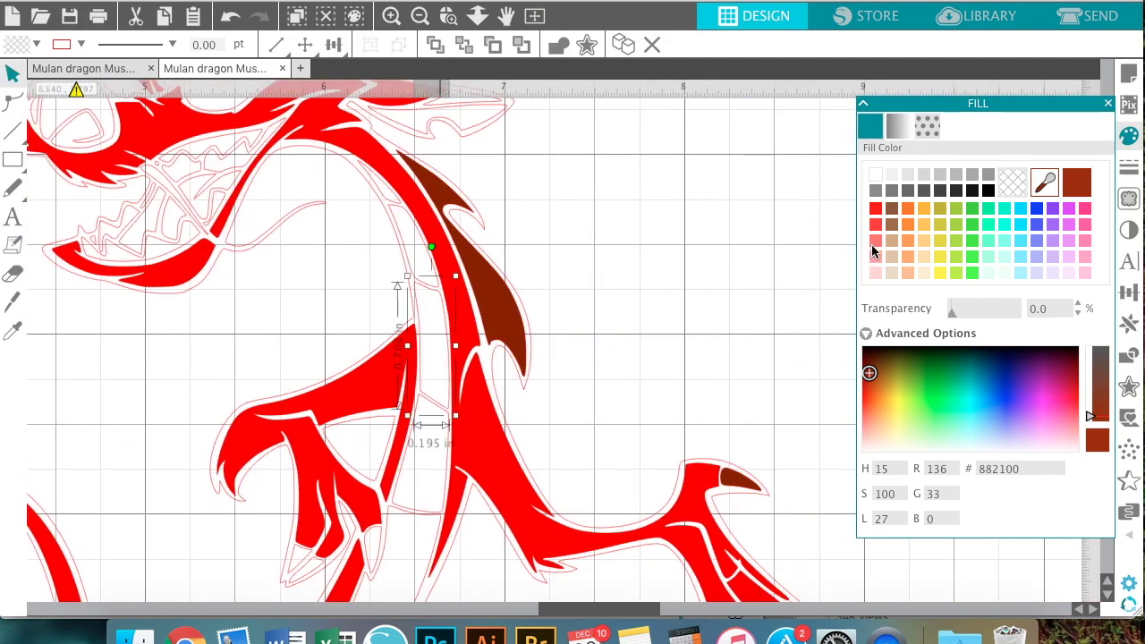
left_click(924, 208)
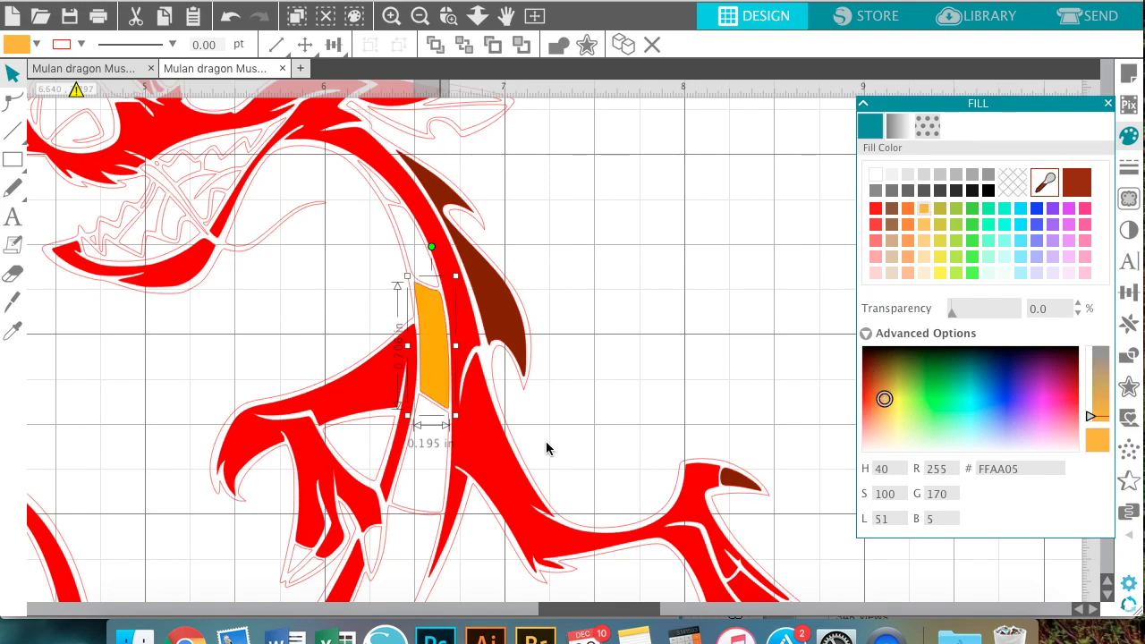
left_click(439, 514)
left_click(926, 209)
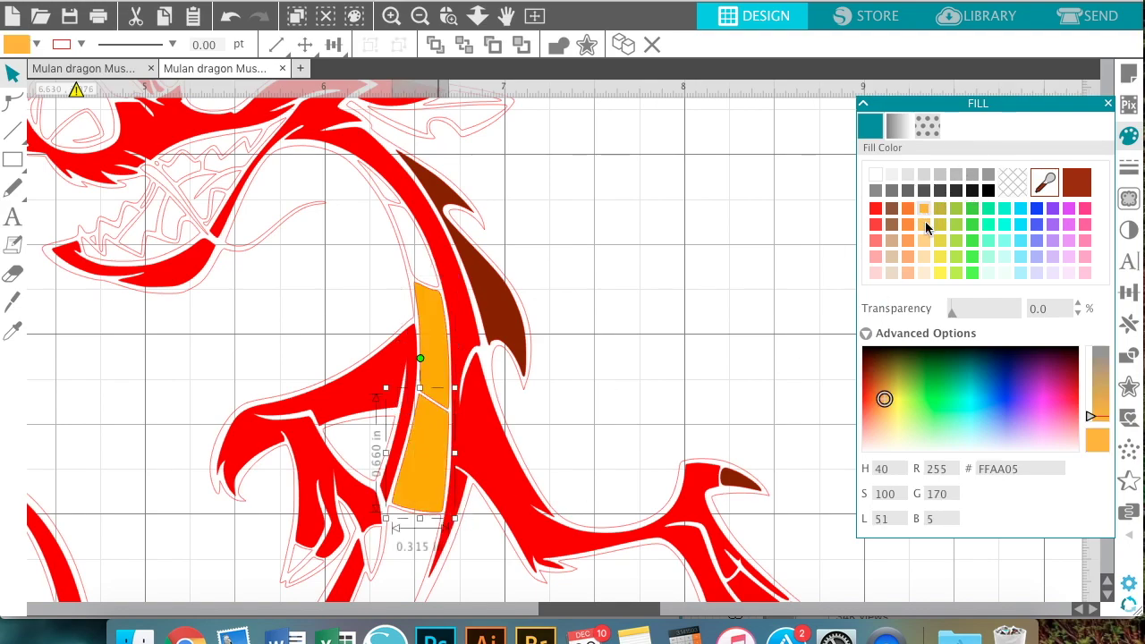
left_click(578, 245)
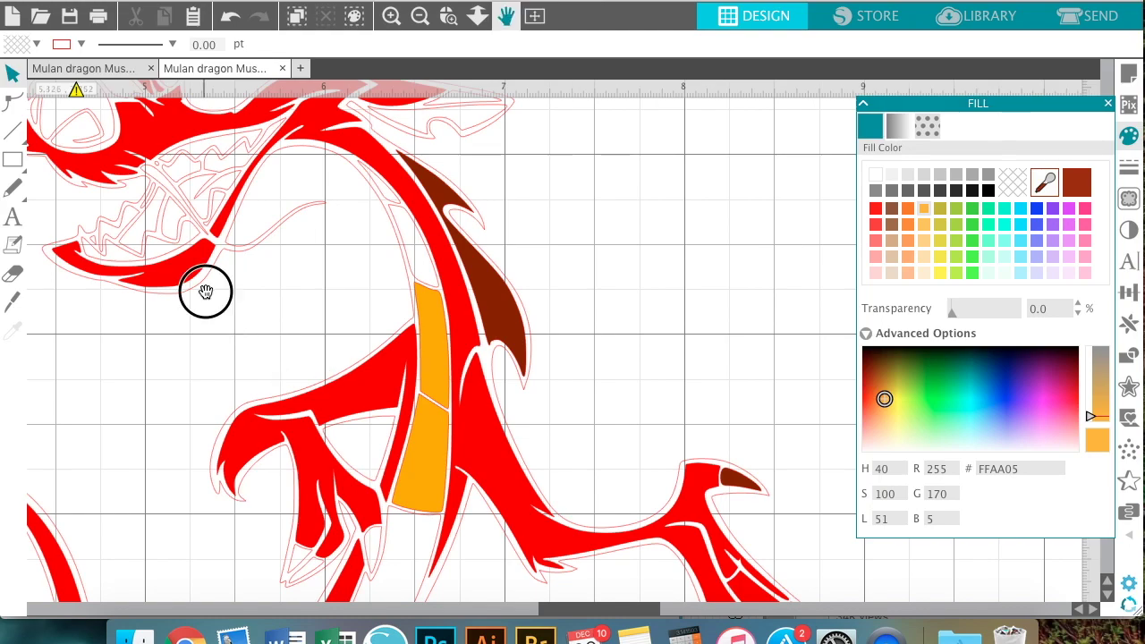
scroll(200, 289, "up", 3)
scroll(200, 289, "left", 3)
left_click(298, 295)
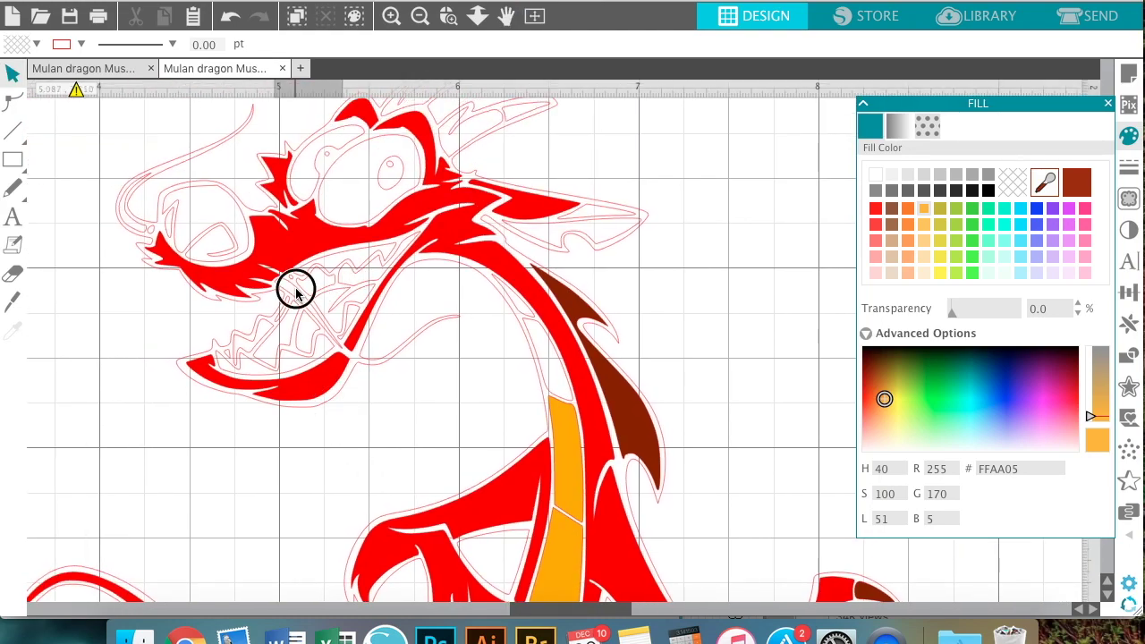
left_click(926, 207)
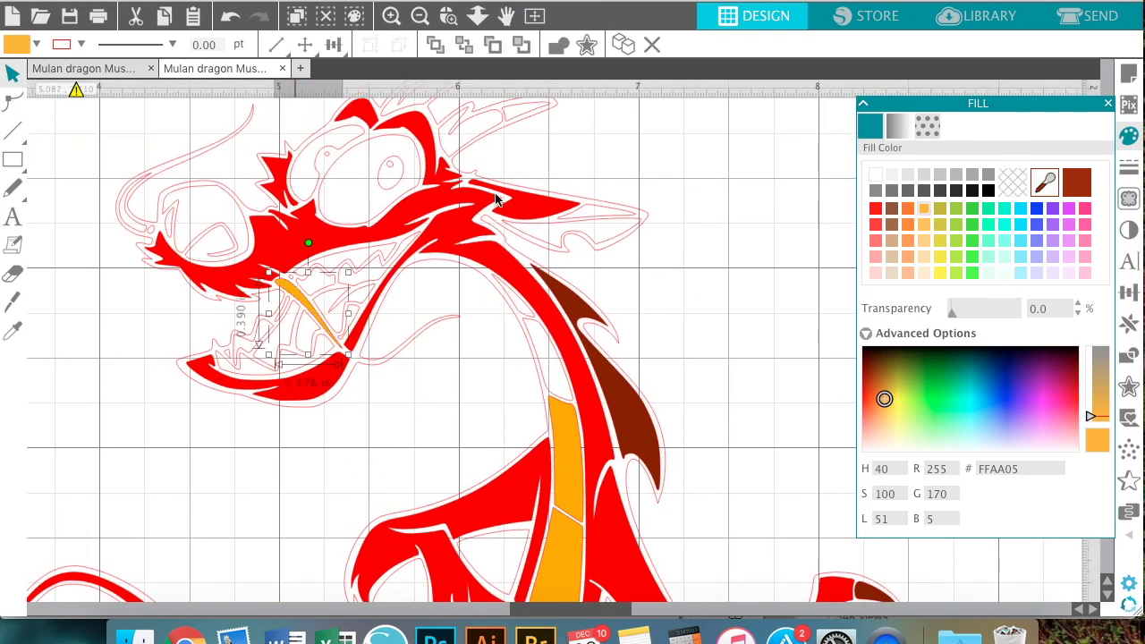
Make the lower jaw and both eyes white.
left_click(397, 250)
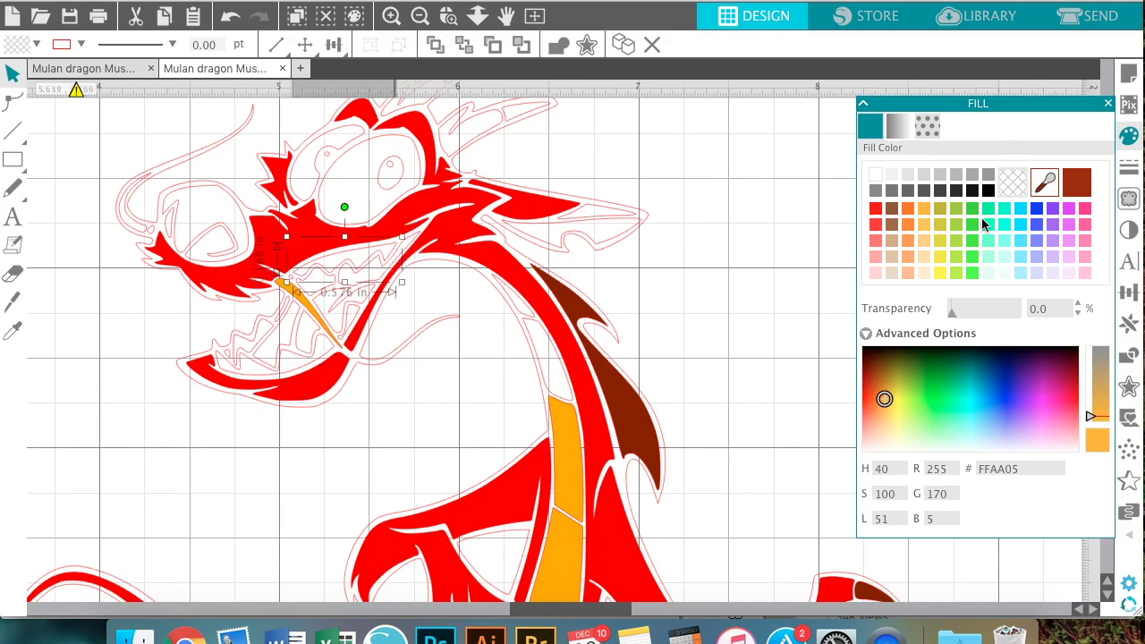
left_click(876, 176)
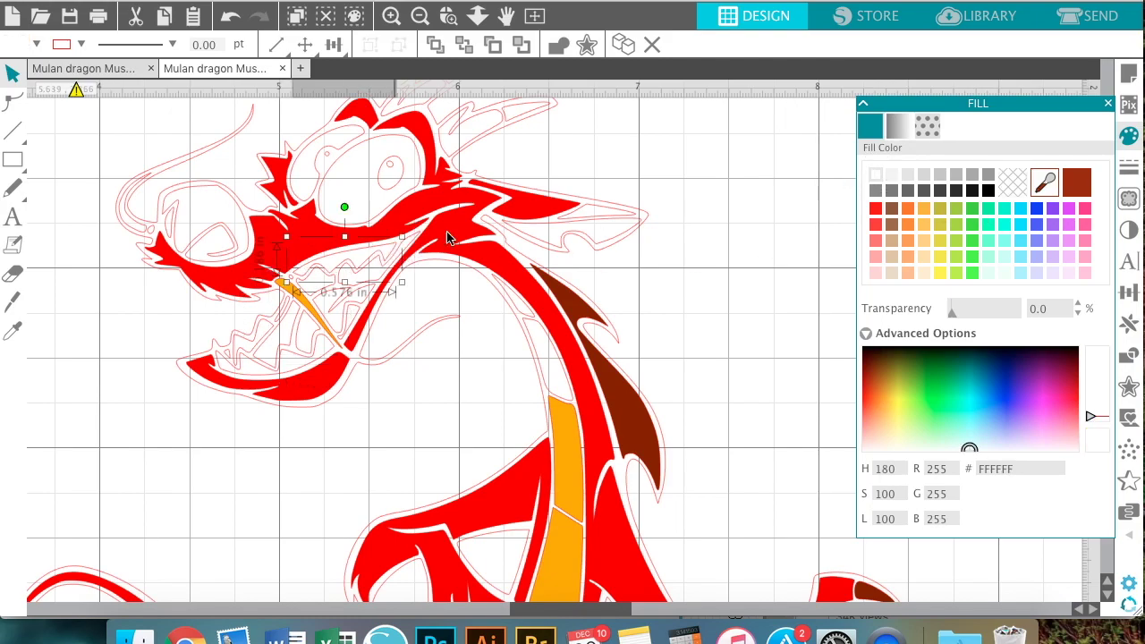
left_click(283, 356)
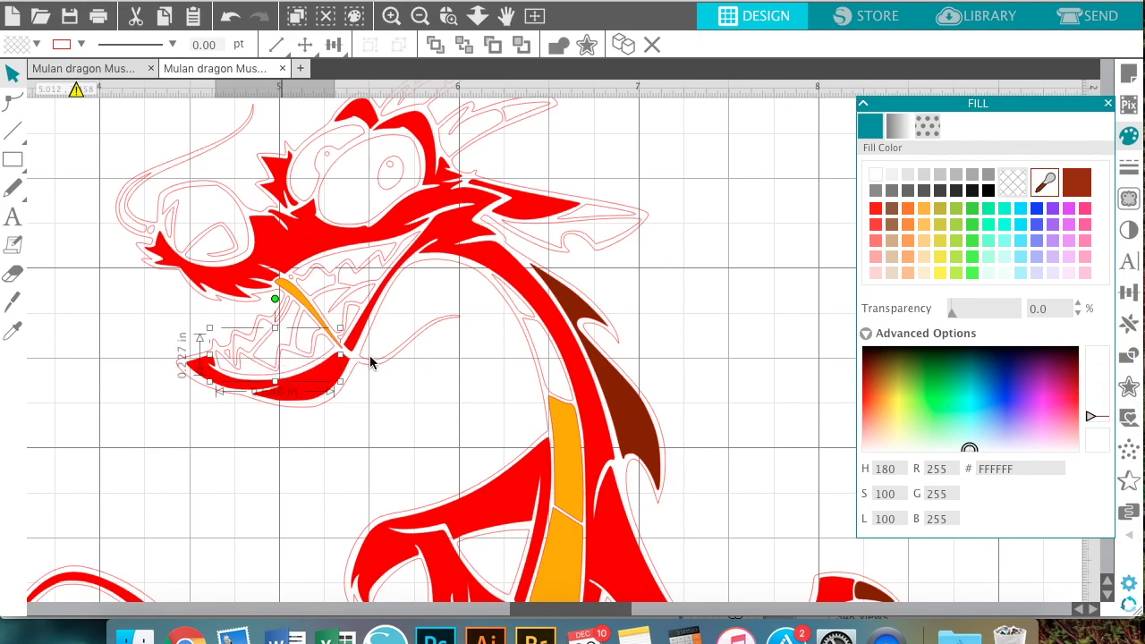
left_click(877, 176)
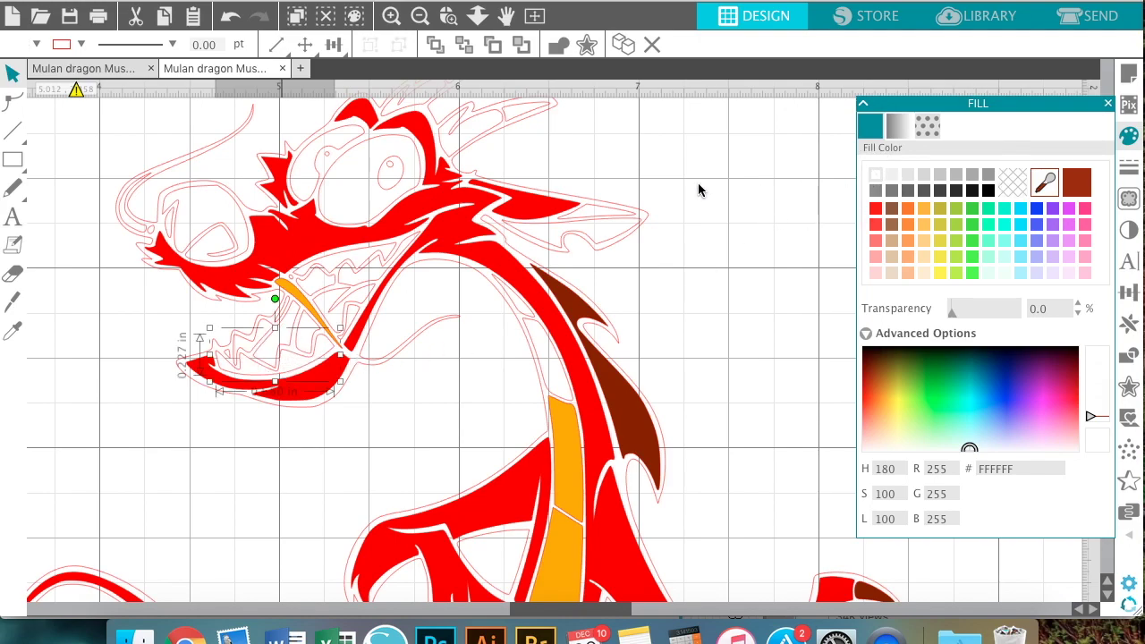
left_click(352, 153)
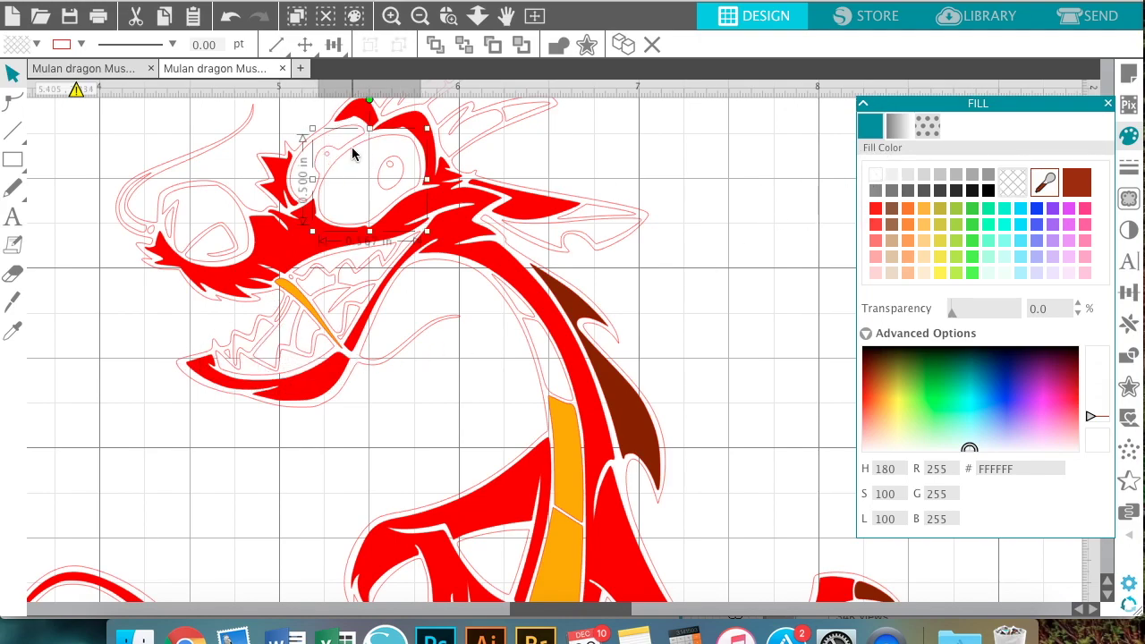
left_click(877, 176)
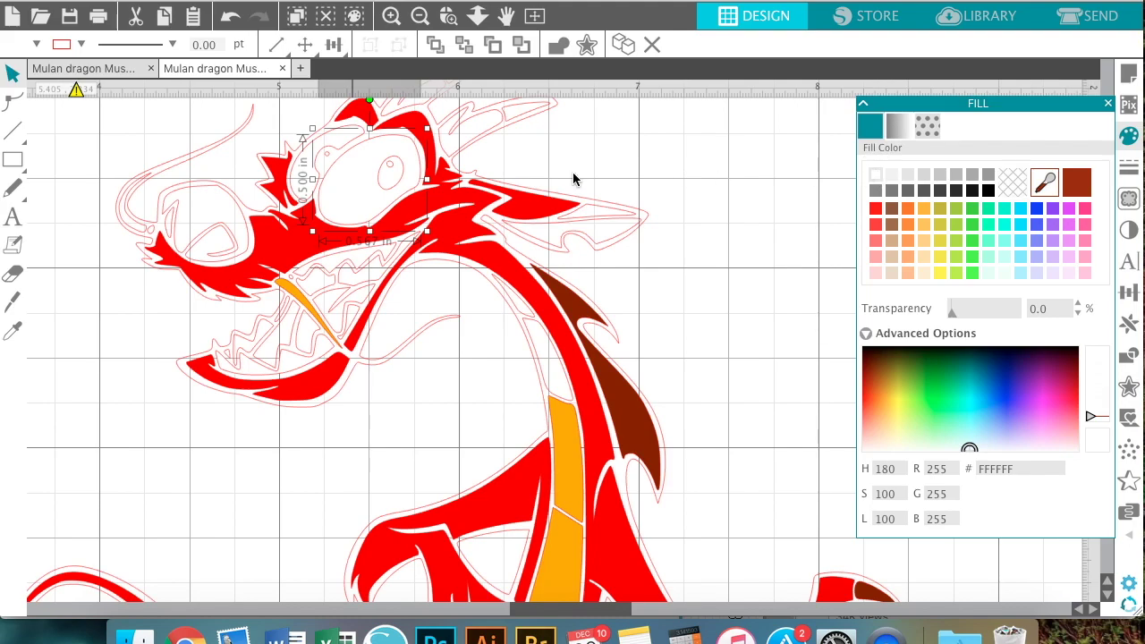
left_click(355, 130)
left_click(877, 176)
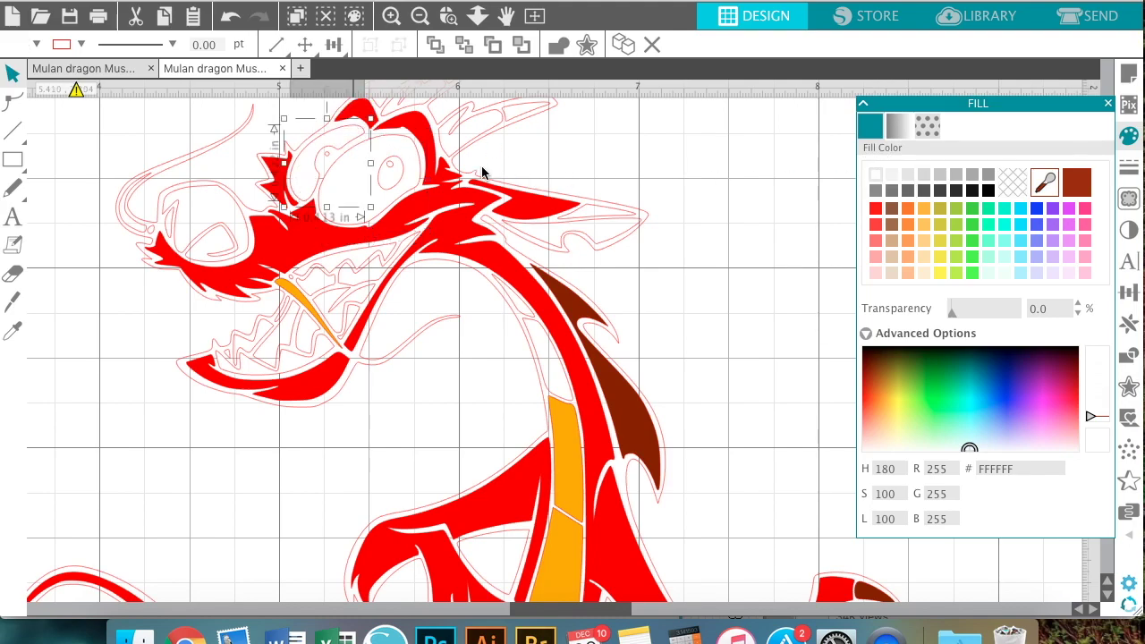
left_click(390, 170)
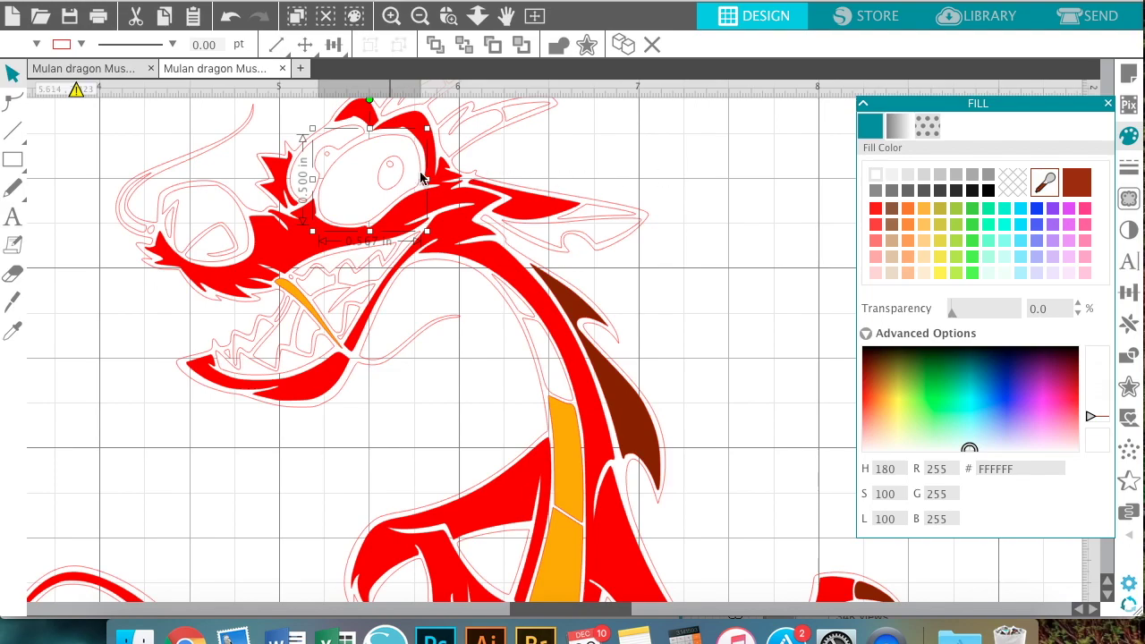
left_click(670, 153)
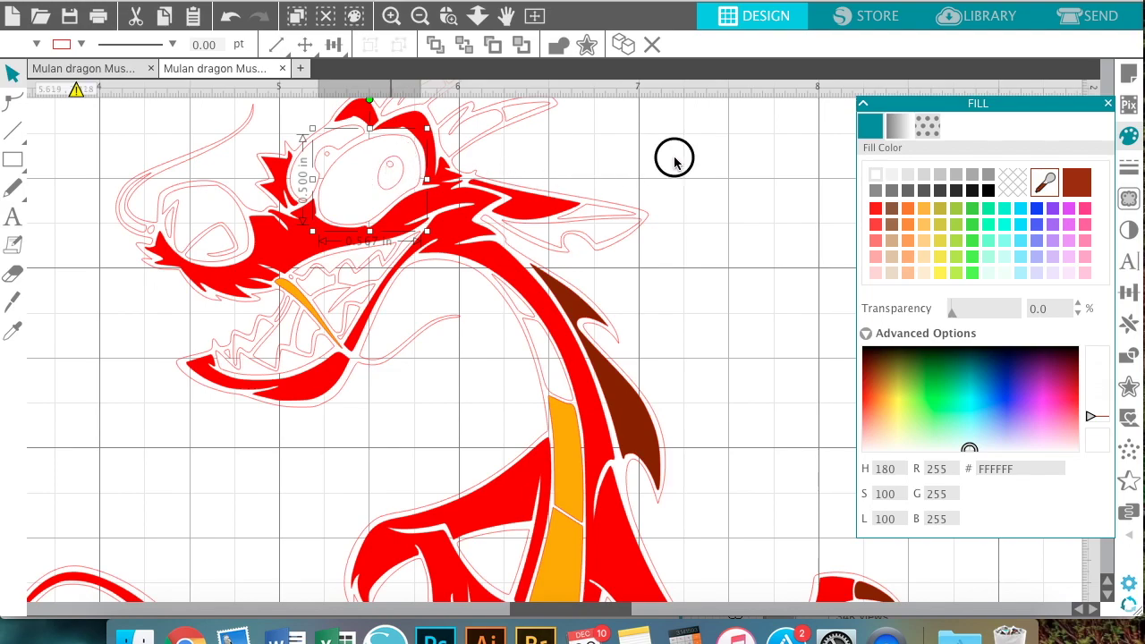
Fill the nostril on the snout with maroon.
left_click(229, 197)
left_click(1083, 181)
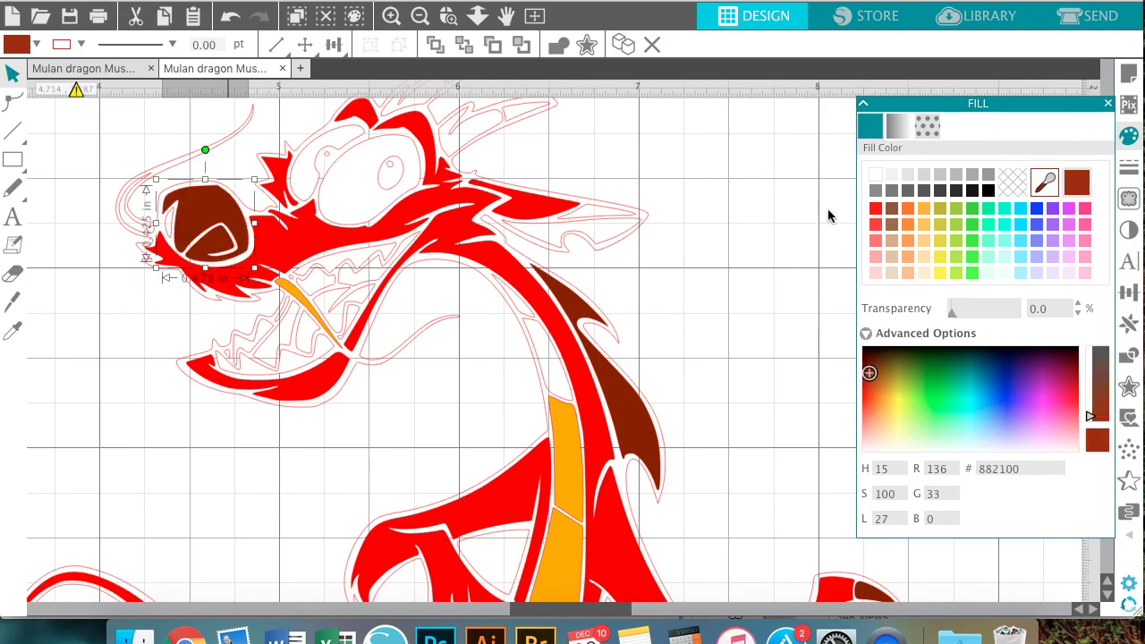
left_click(701, 255)
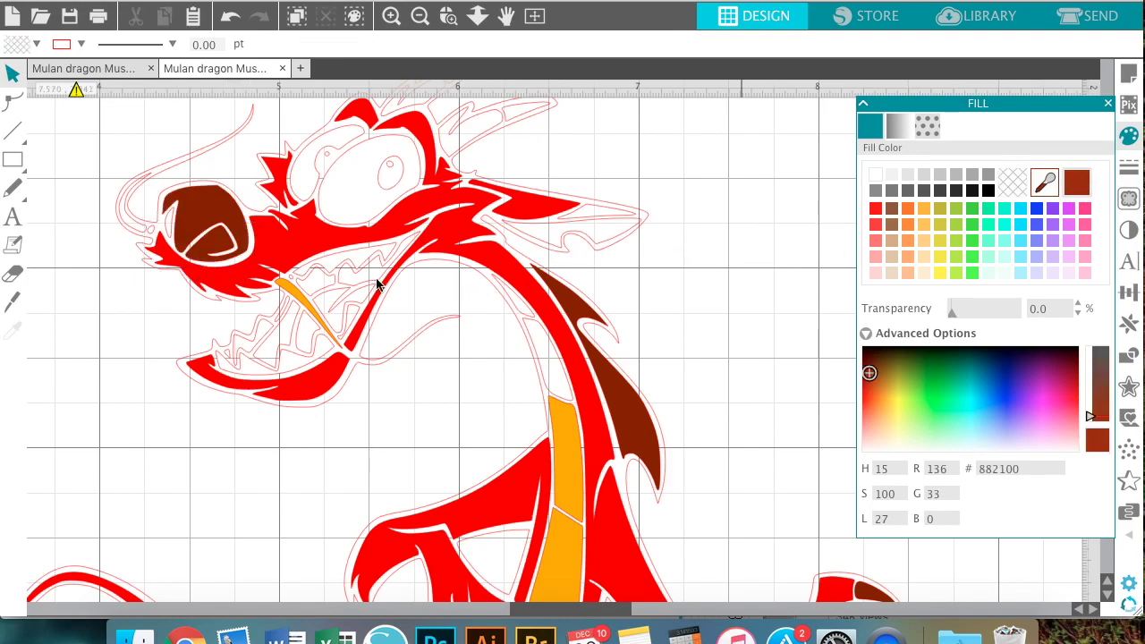
Colour the ear-fin behind the head peach using the colour spectrum.
left_click_drag(377, 284, 370, 332)
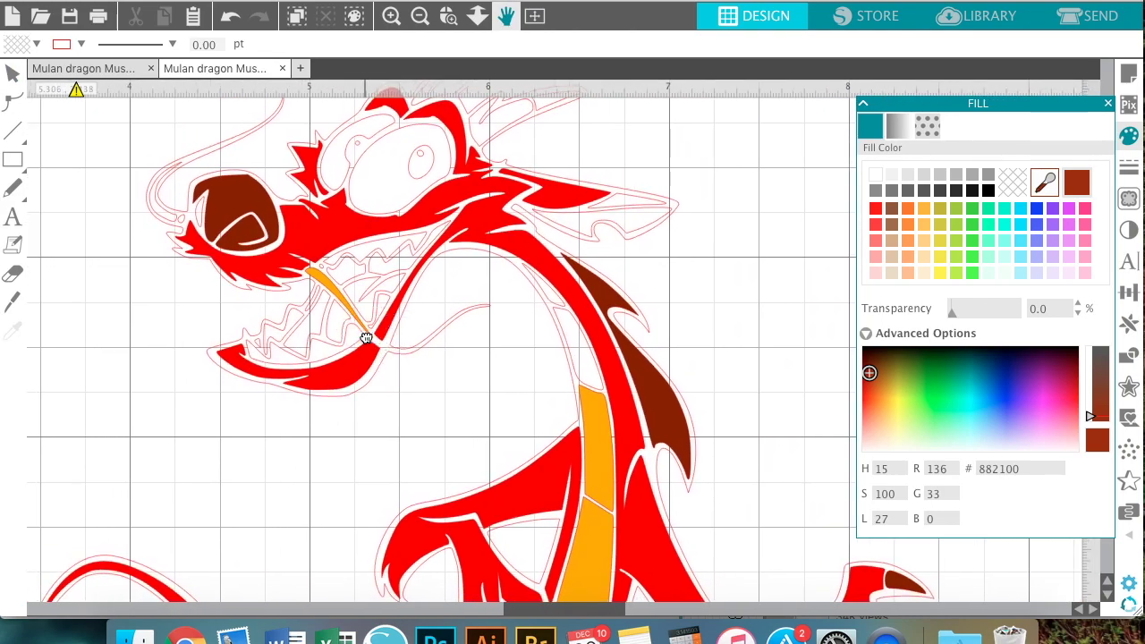
left_click(653, 219)
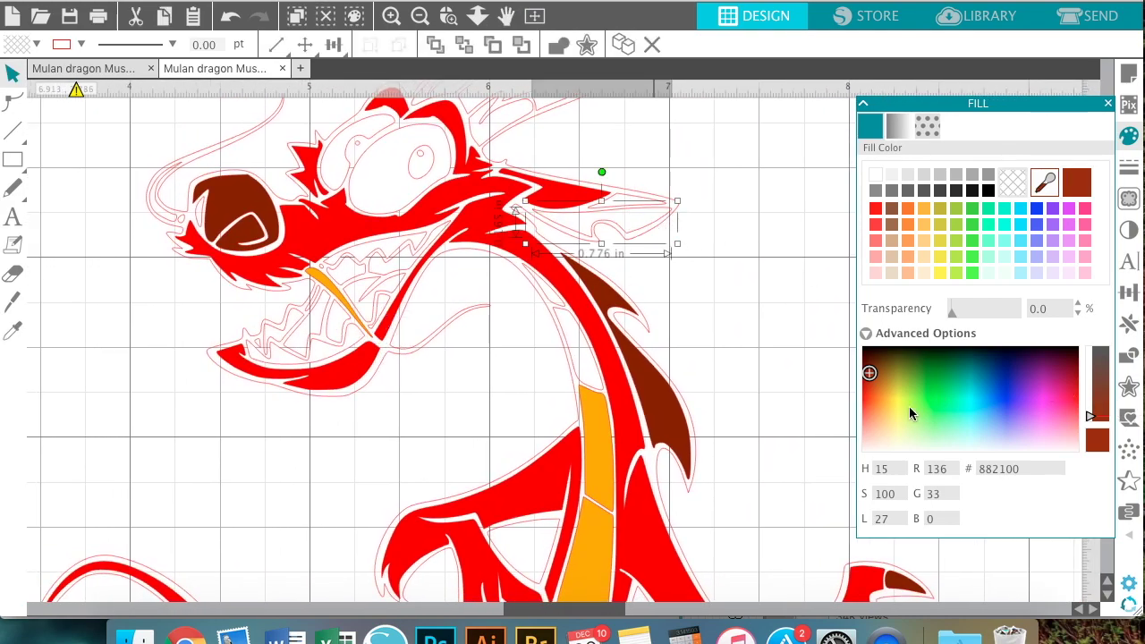
left_click(884, 416)
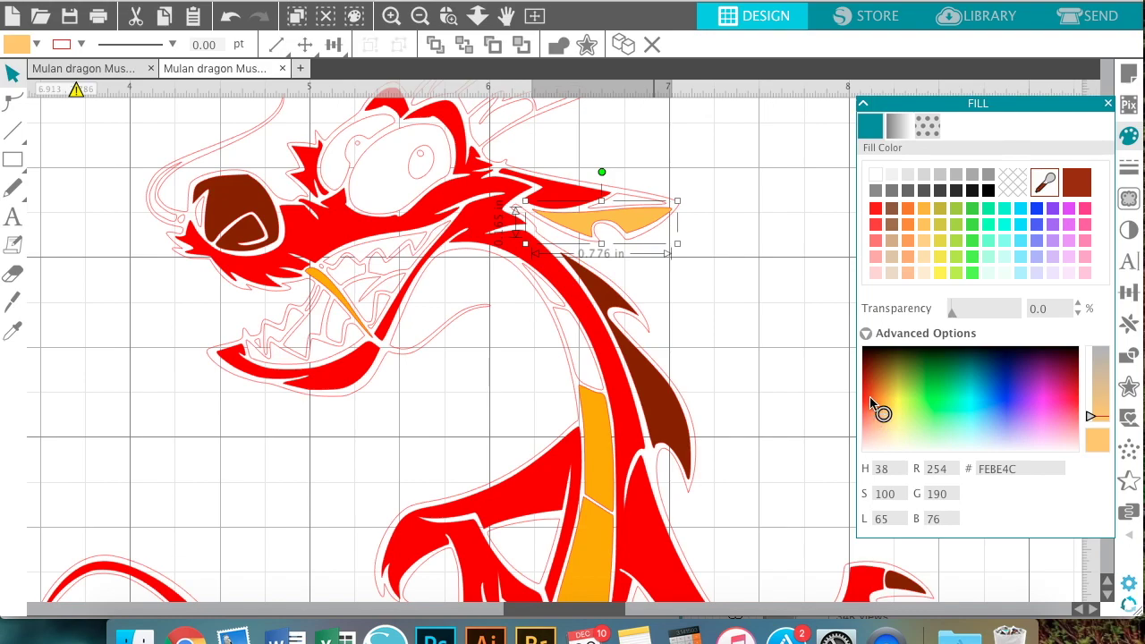
left_click(871, 397)
left_click(872, 421)
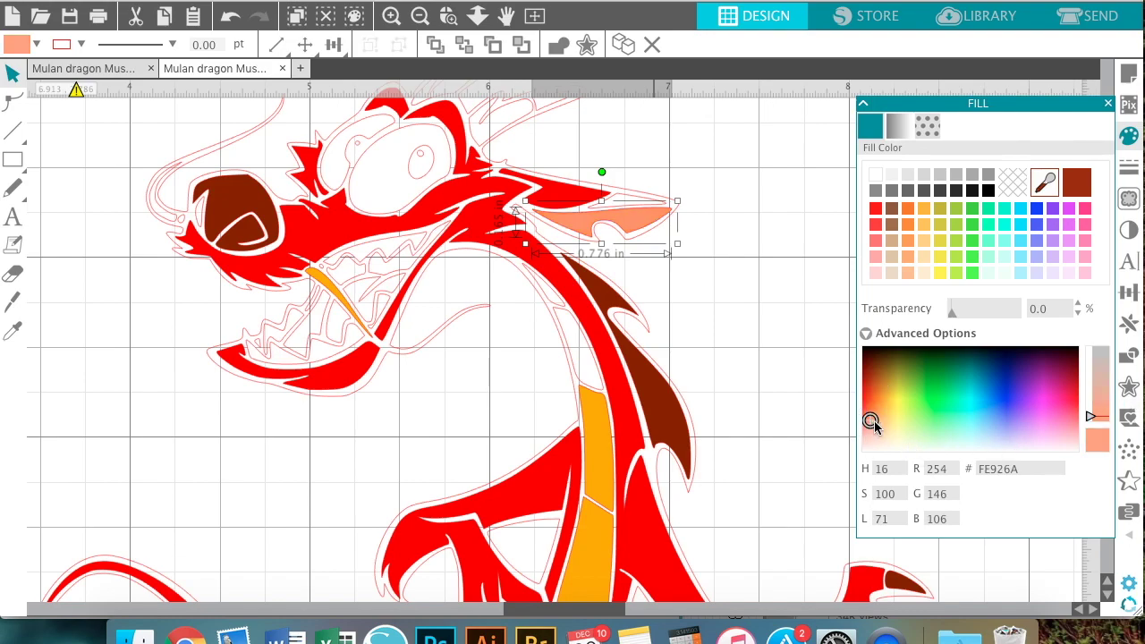
left_click(770, 286)
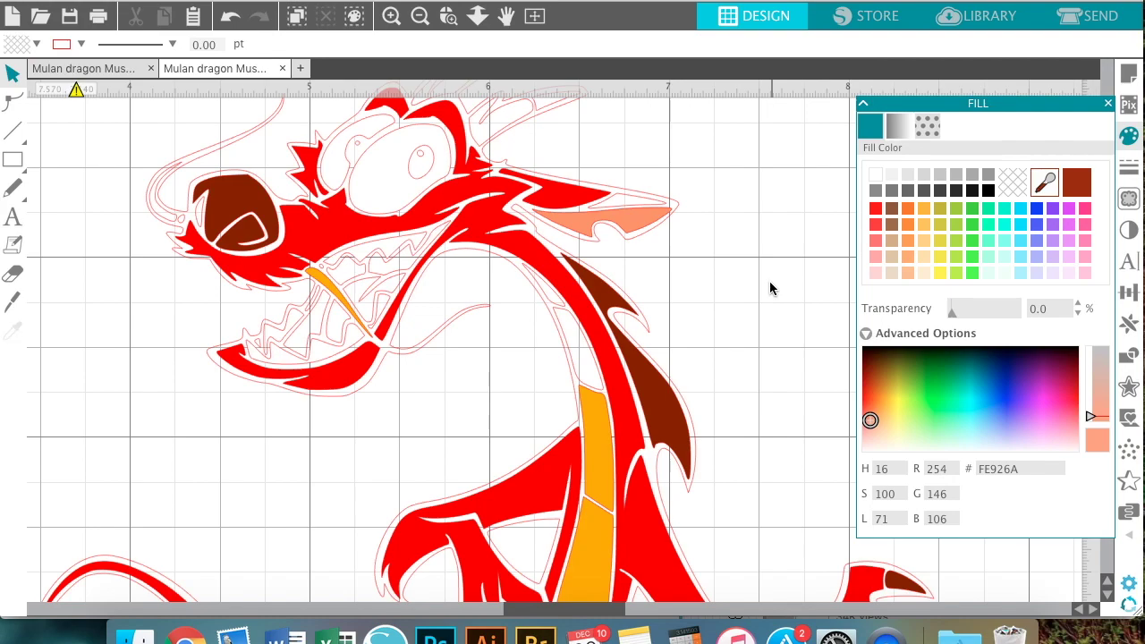
Copy the ear-fin's peach onto both pieces of the tongue.
left_click(397, 284)
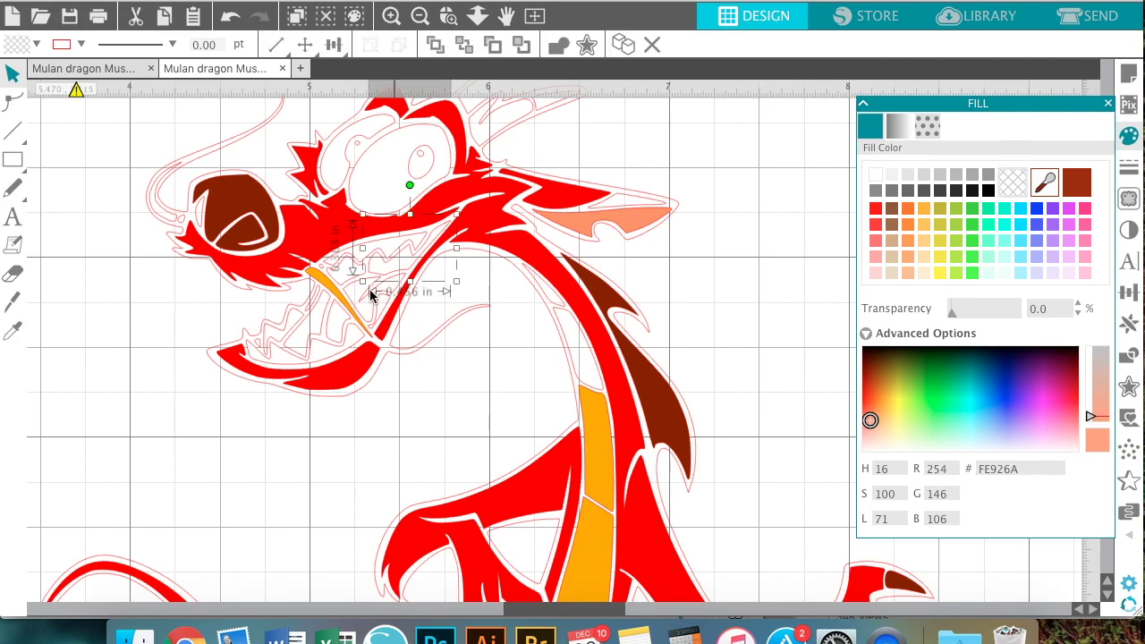
left_click(366, 307)
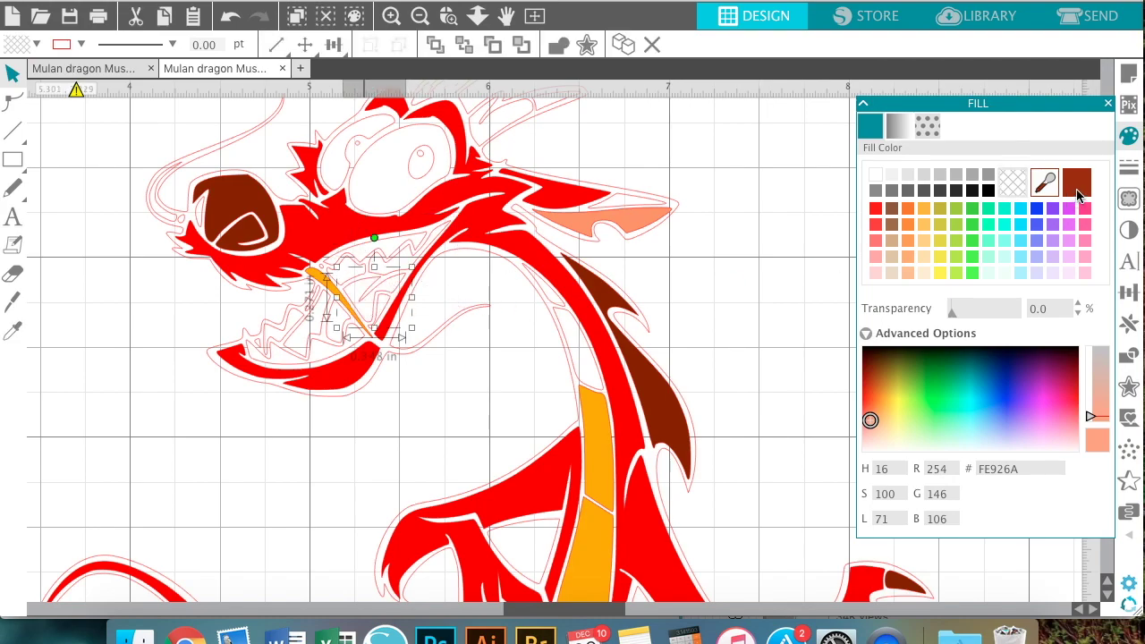
left_click(1046, 182)
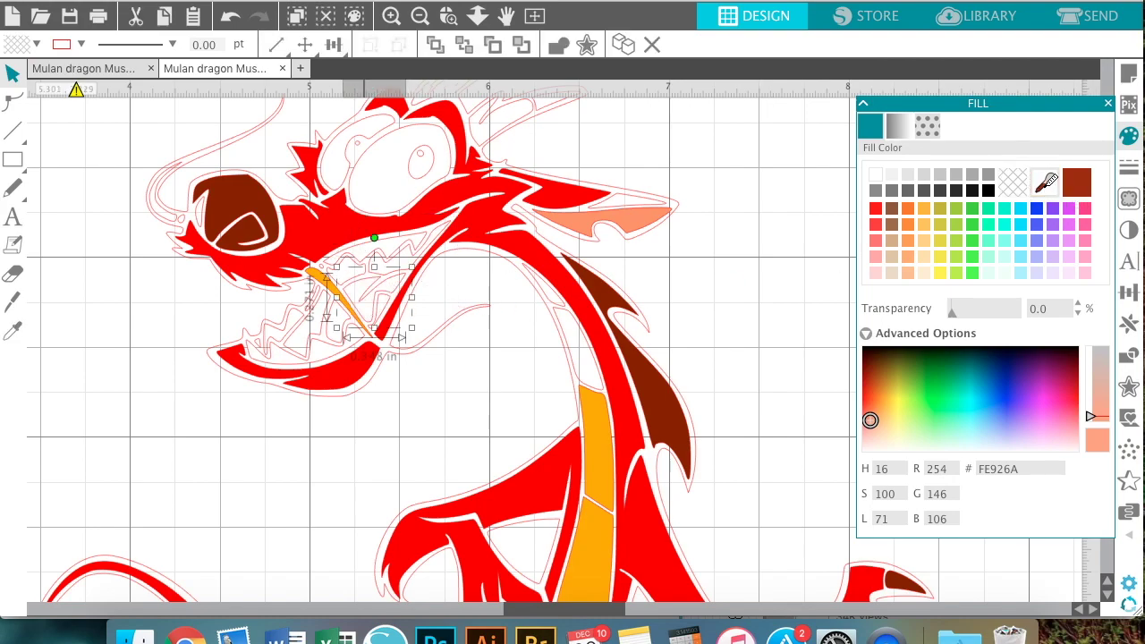
left_click(632, 215)
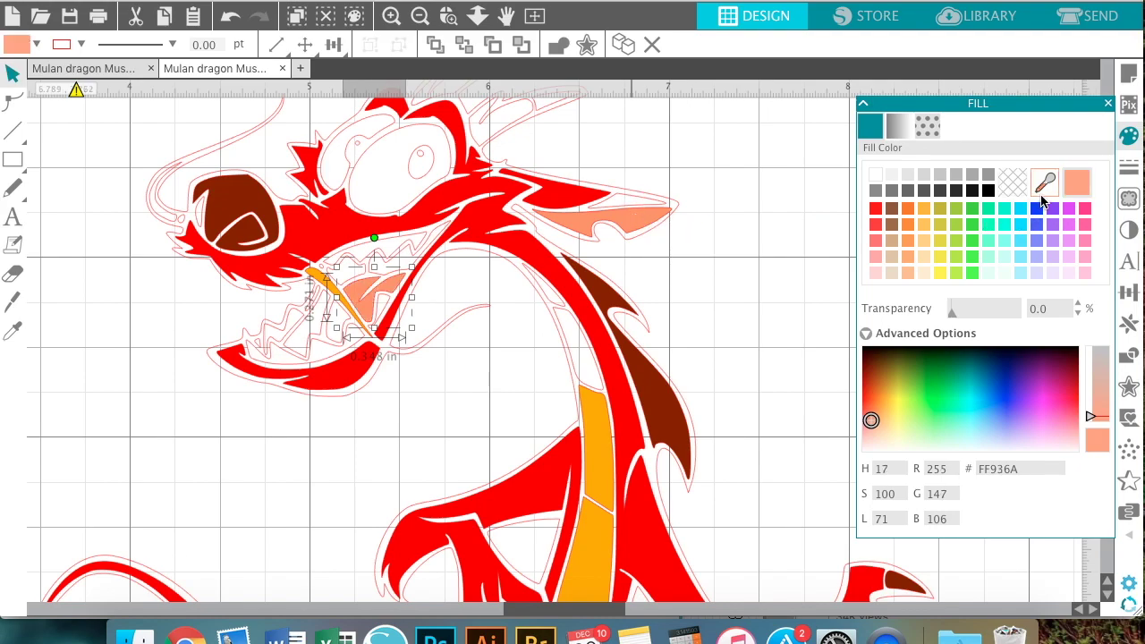
left_click(340, 347)
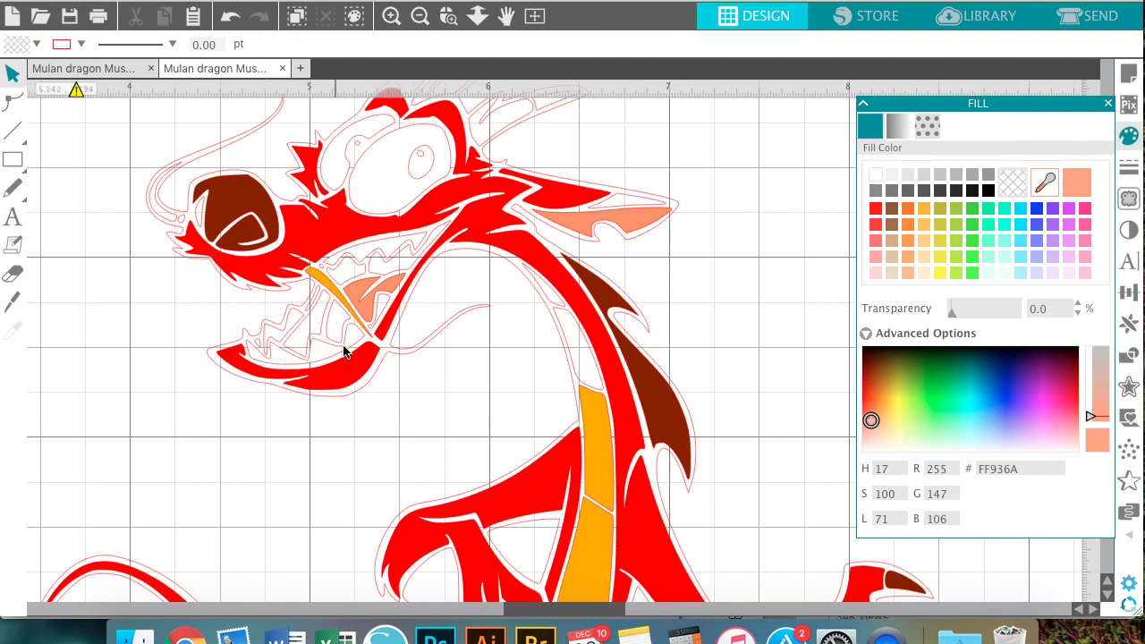
left_click(346, 335)
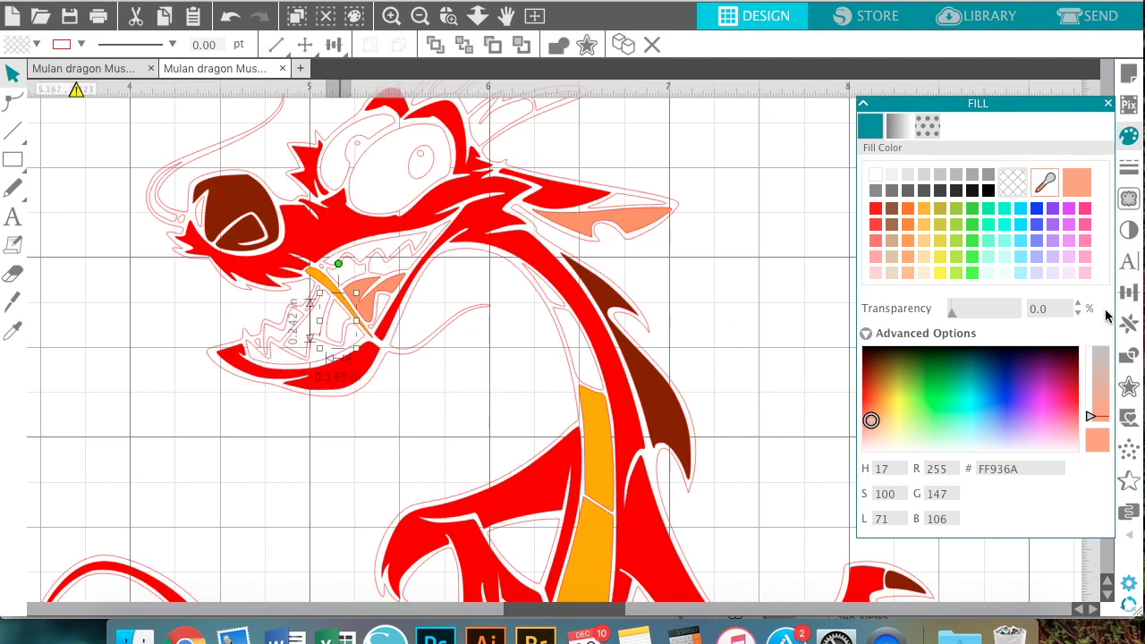
left_click(1077, 184)
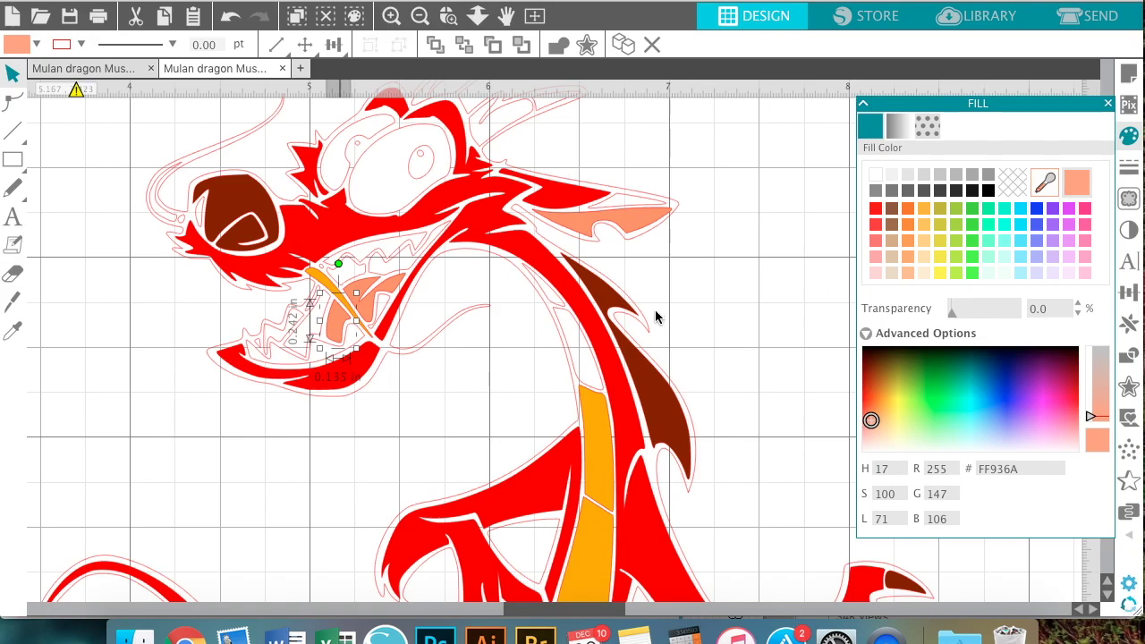
left_click(706, 298)
scroll(724, 321, "down", 10)
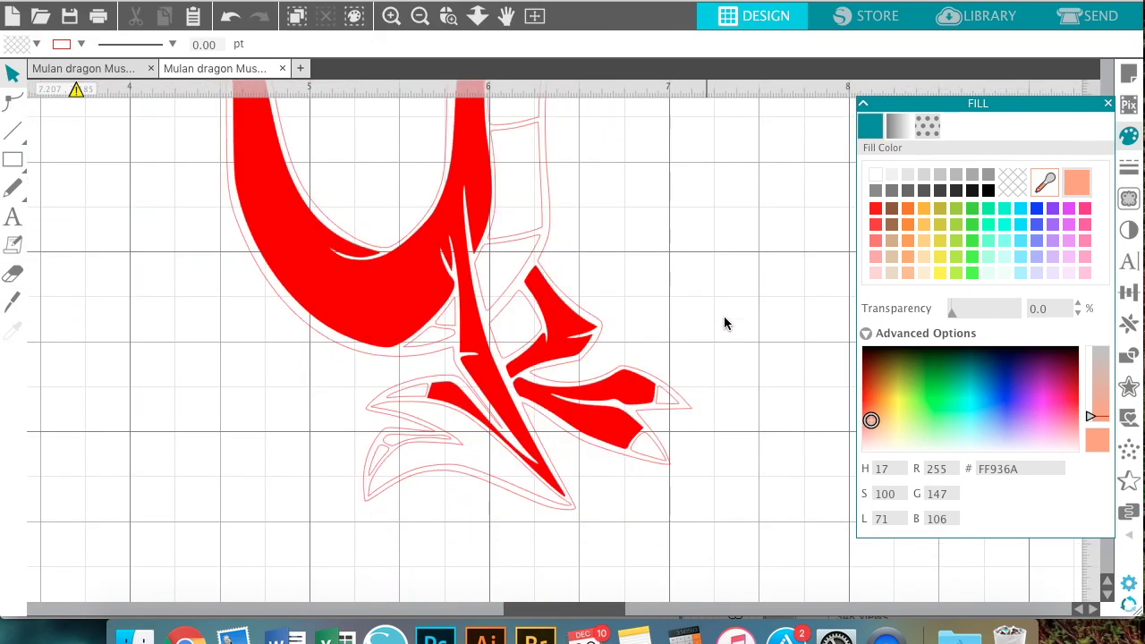
Fill the lower tail fin with peach.
scroll(724, 316, "down", 5)
scroll(724, 316, "up", 5)
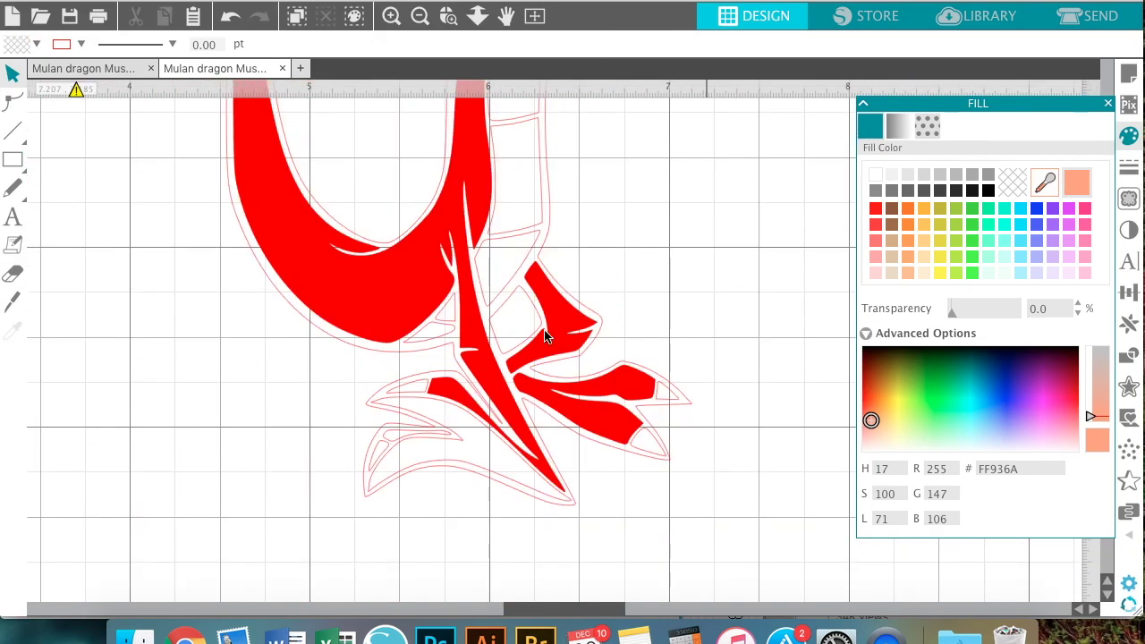
left_click(438, 407)
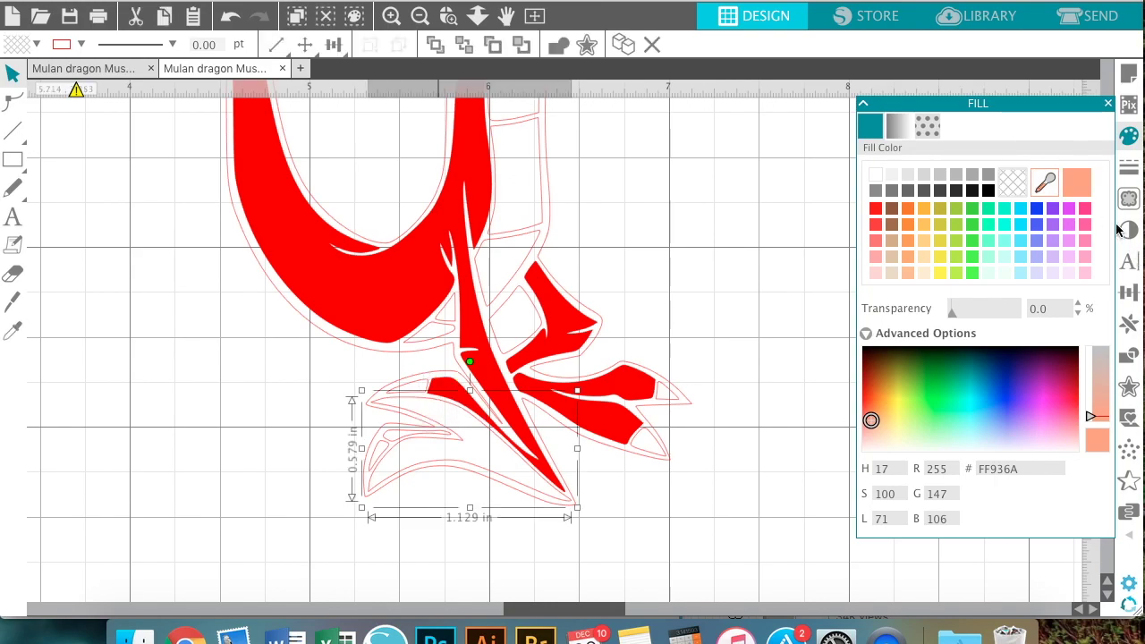
left_click(1078, 181)
left_click(614, 154)
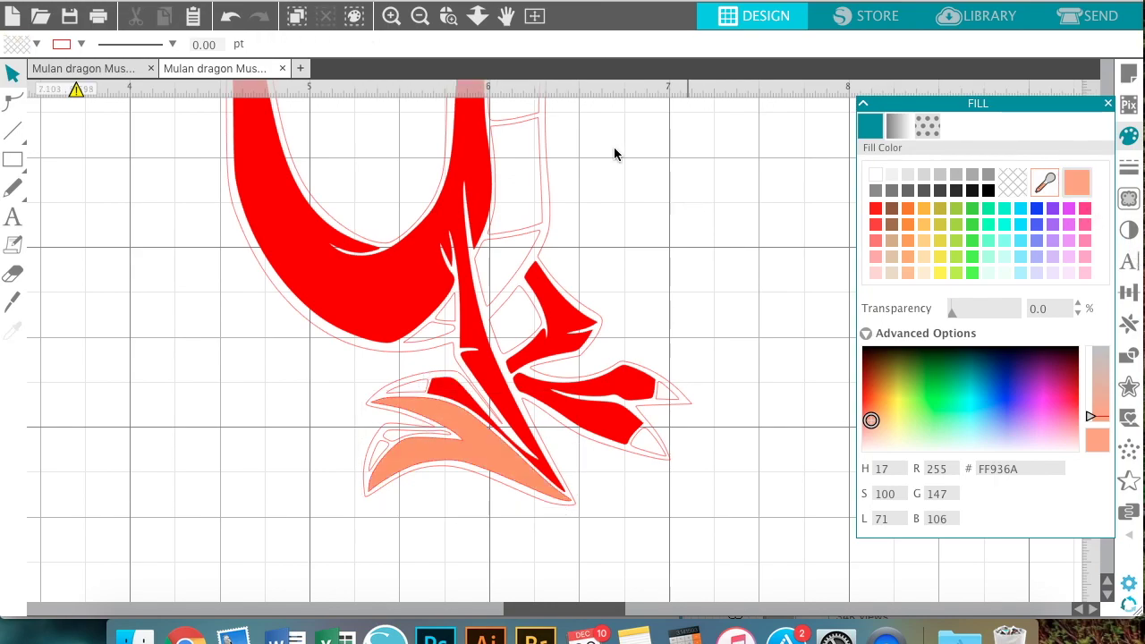
Zoom out to the whole mat, zoom back to the tail, and select the offset outline.
left_click(417, 17)
left_click(417, 17)
left_click(417, 17)
left_click(417, 17)
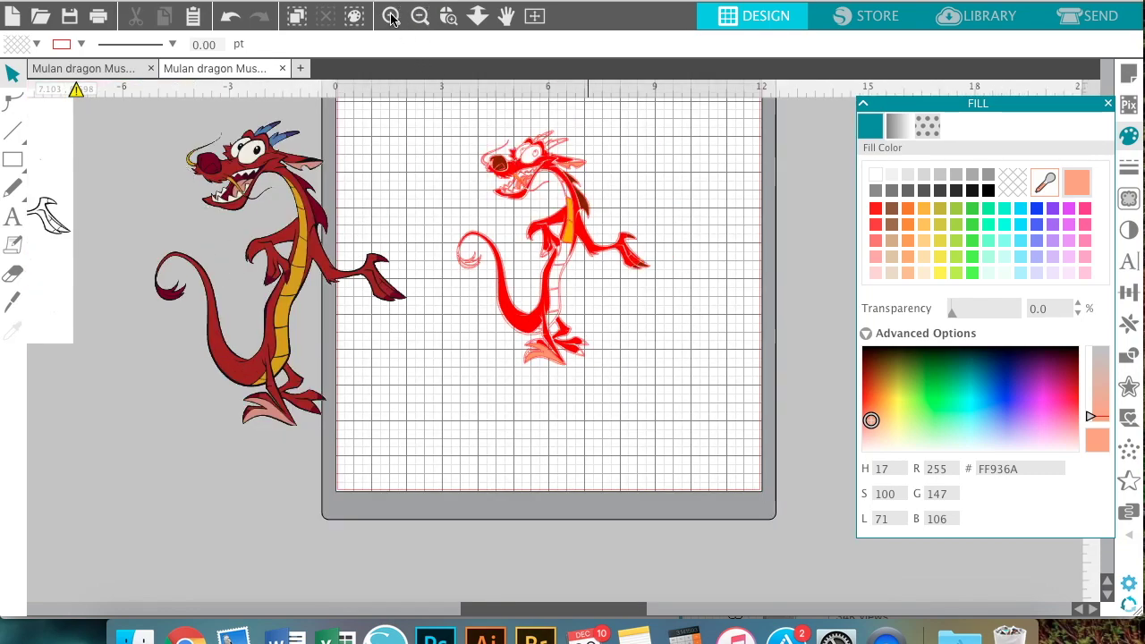
left_click(391, 17)
left_click(391, 17)
left_click(391, 17)
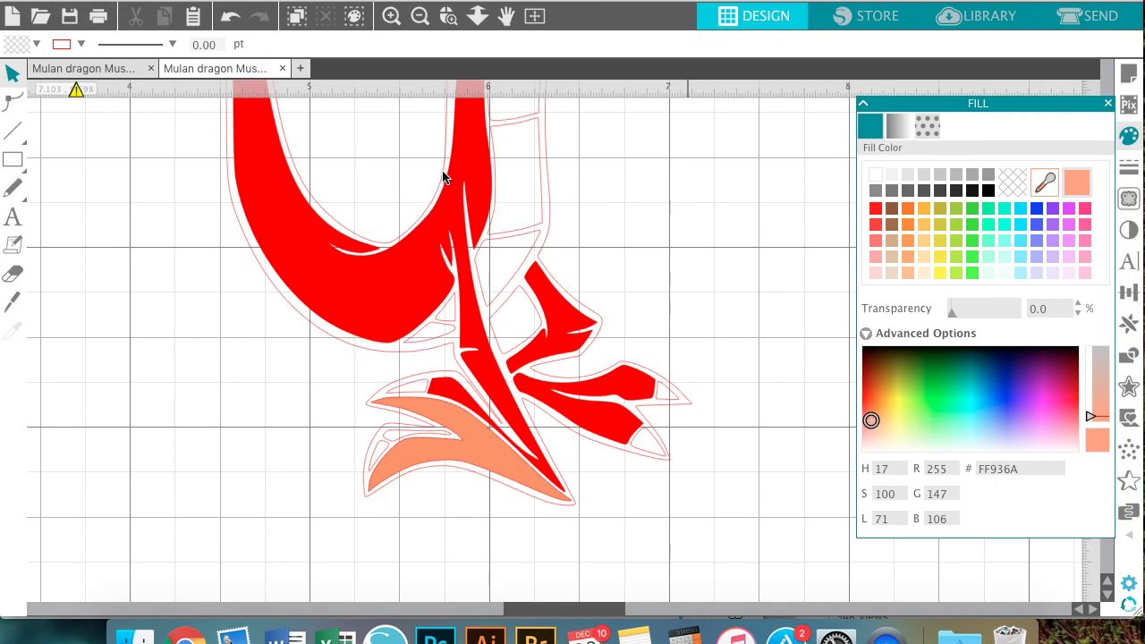
left_click(446, 143)
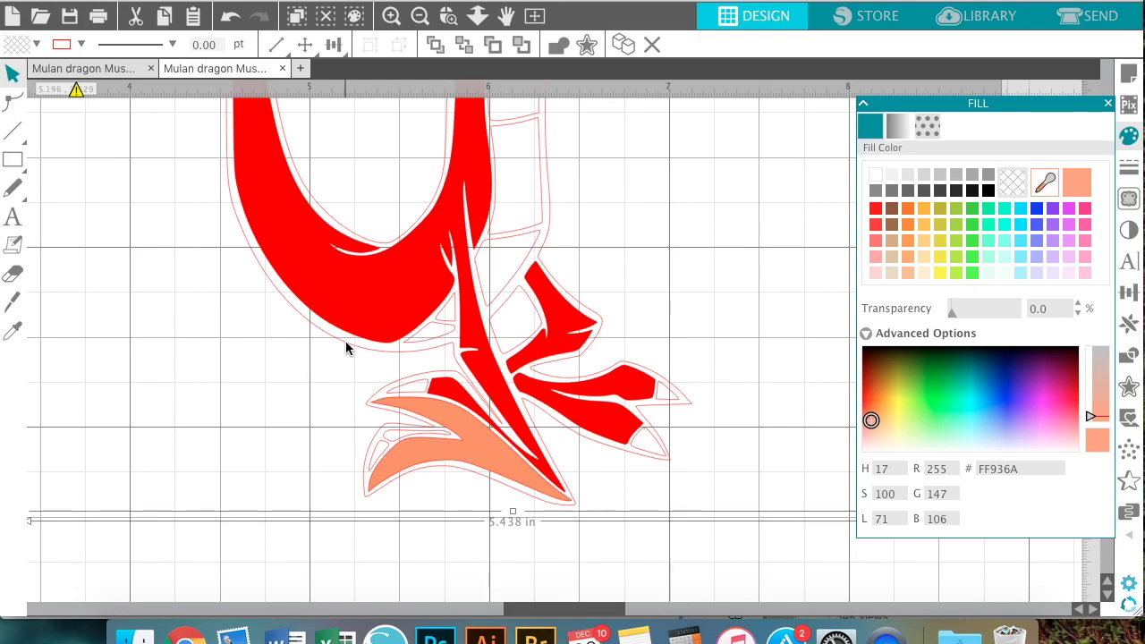
Fill the offset outline black, then reselect the black outline near the dragon's head.
left_click(988, 190)
scroll(816, 304, "up", 2)
scroll(816, 309, "up", 10)
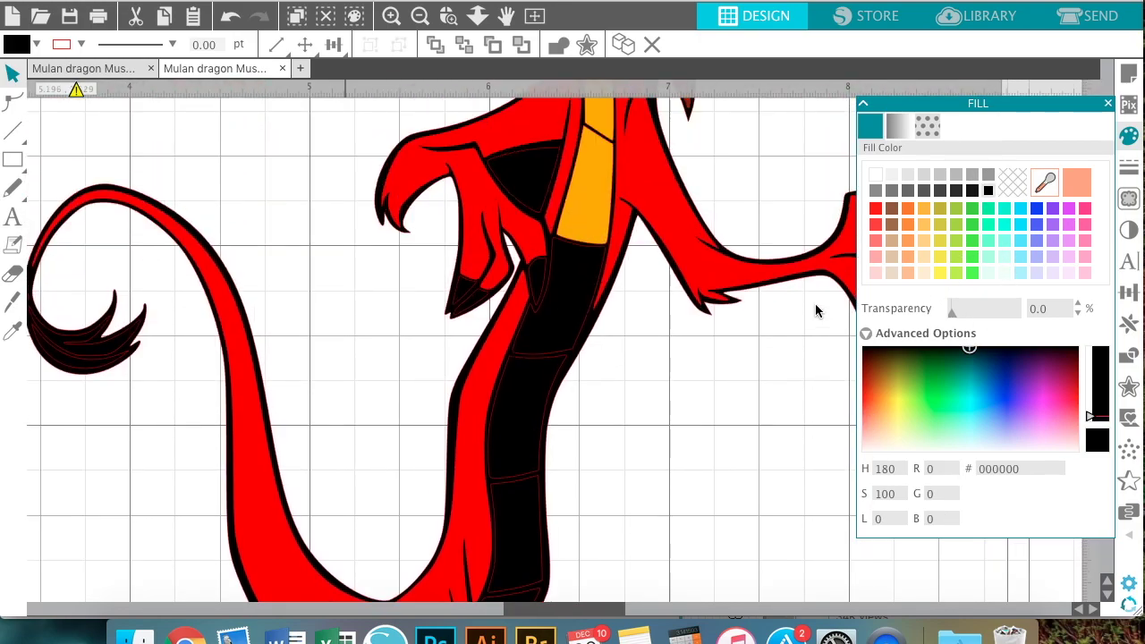
scroll(815, 305, "up", 5)
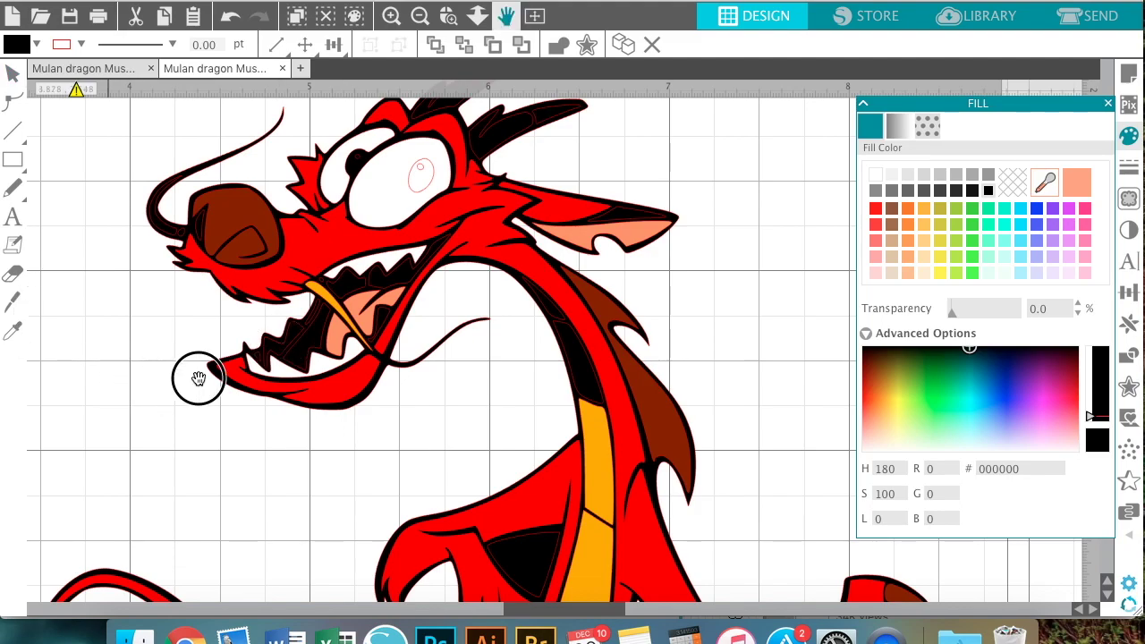
scroll(111, 354, "left", 5)
left_click(111, 354)
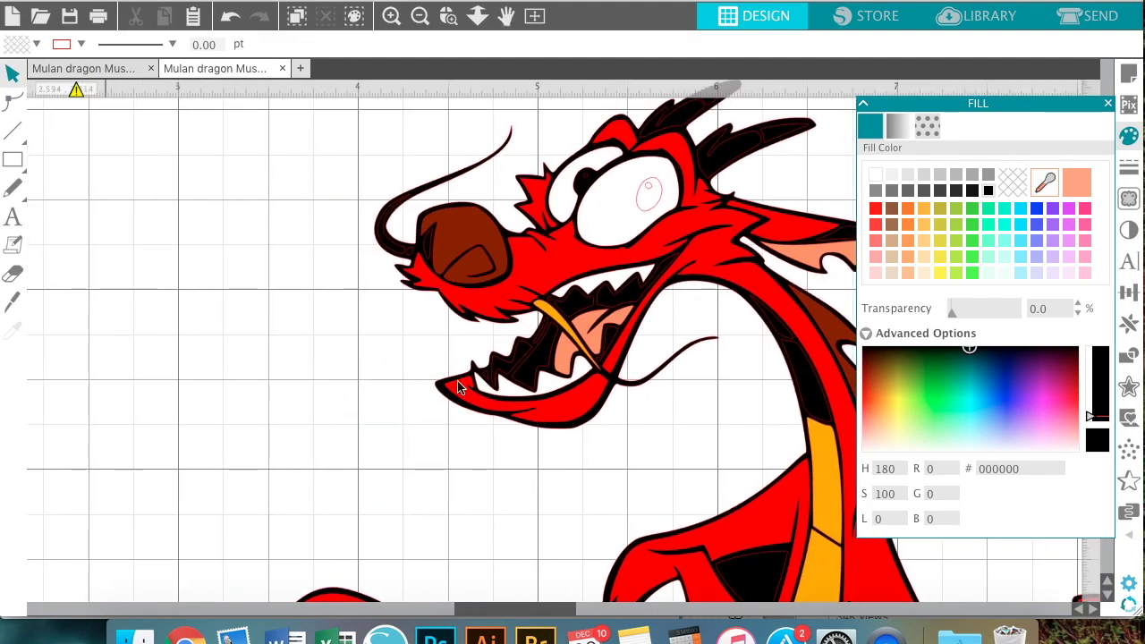
left_click(512, 367)
left_click(133, 346)
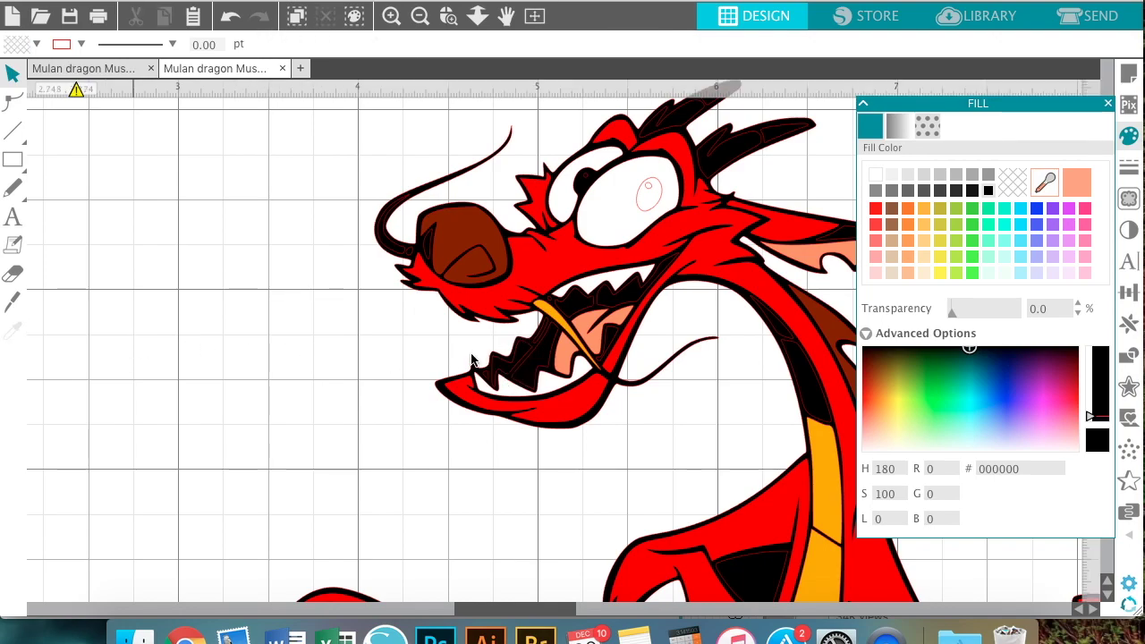
left_click(498, 366)
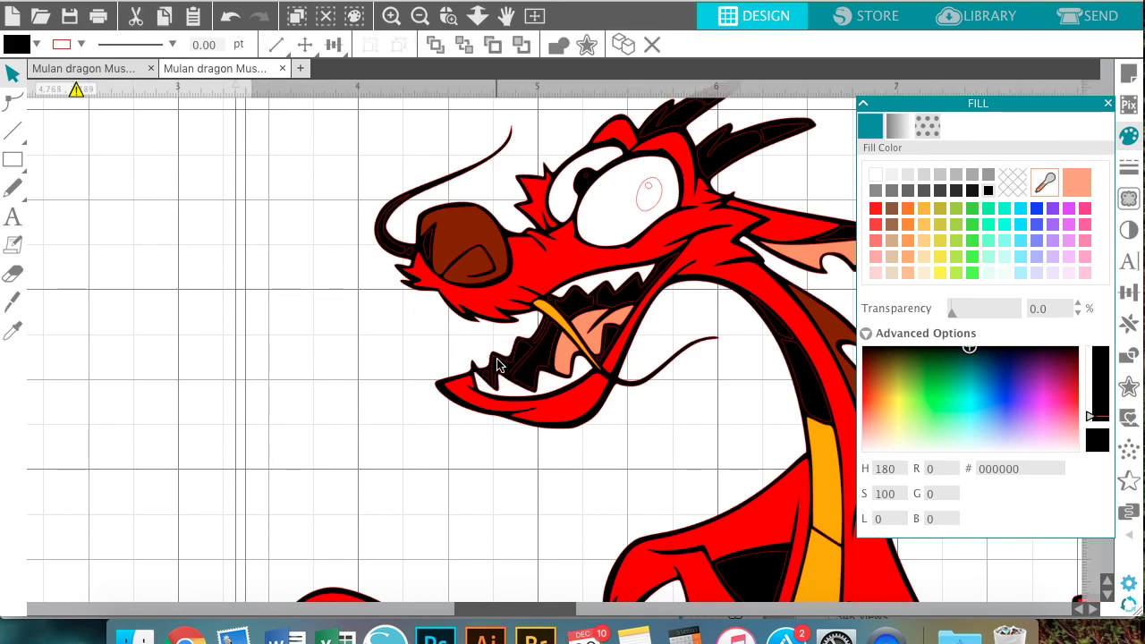
left_click(115, 288)
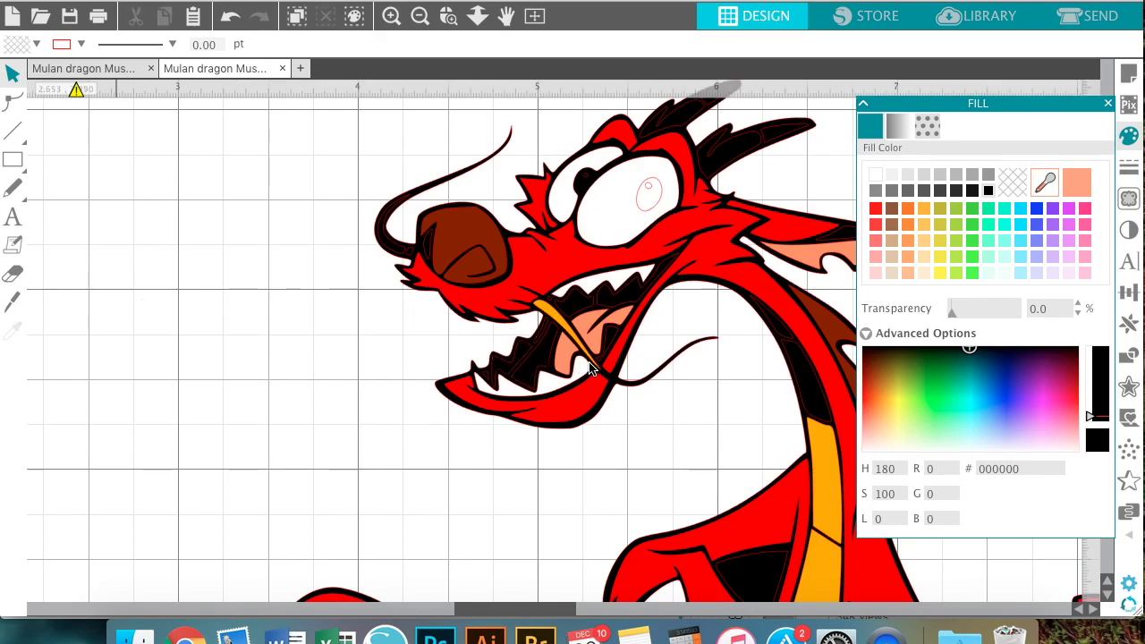
left_click(592, 310)
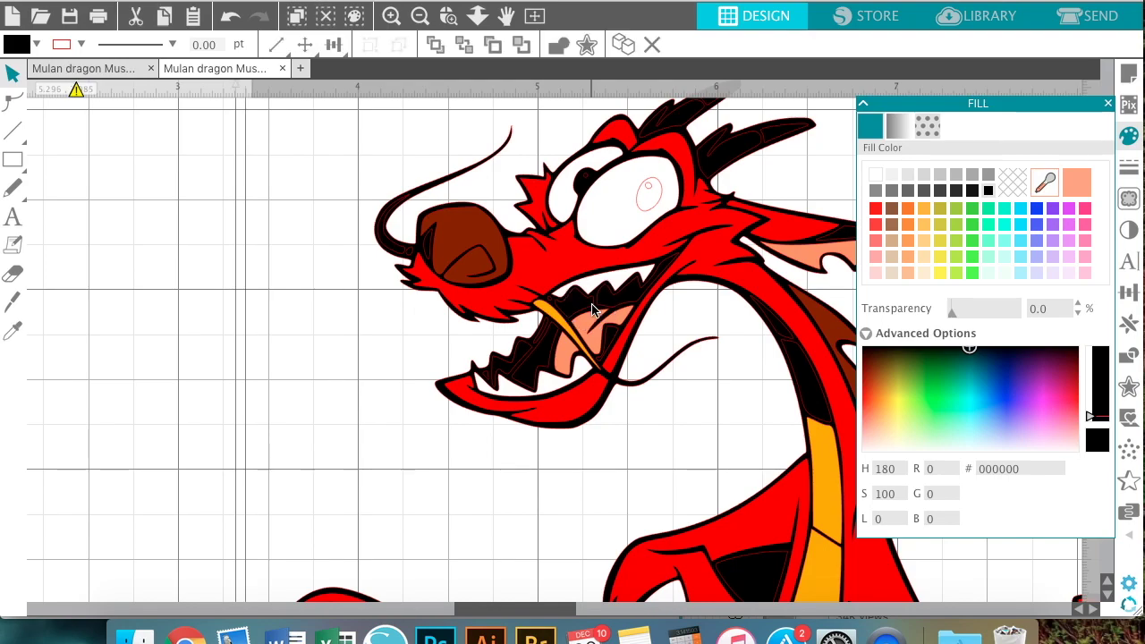
Send the black outline shape to the back behind all other shapes.
left_click(363, 0)
mouse_move(394, 15)
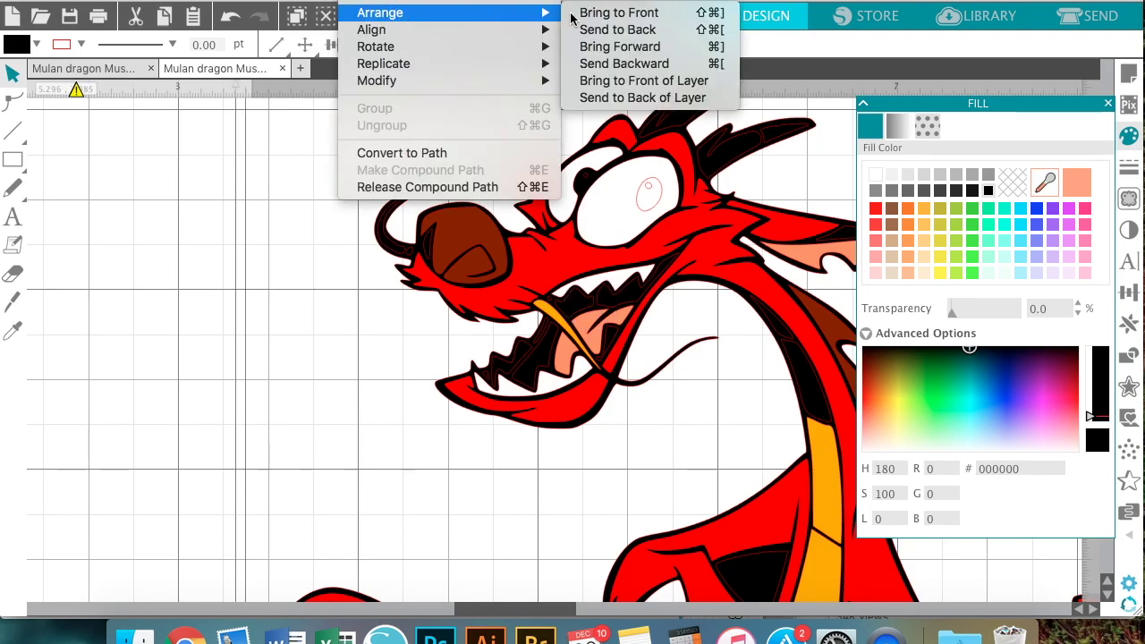
left_click(666, 31)
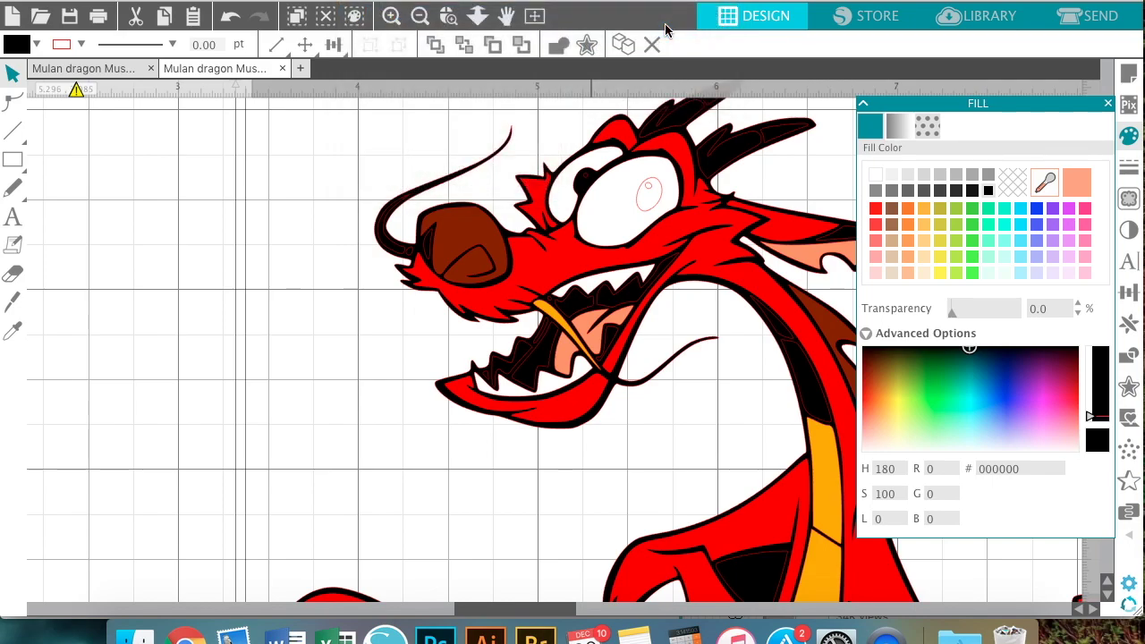
Sample the neck's dark red-brown and fill the mouth interior with #882100.
double_click(588, 318)
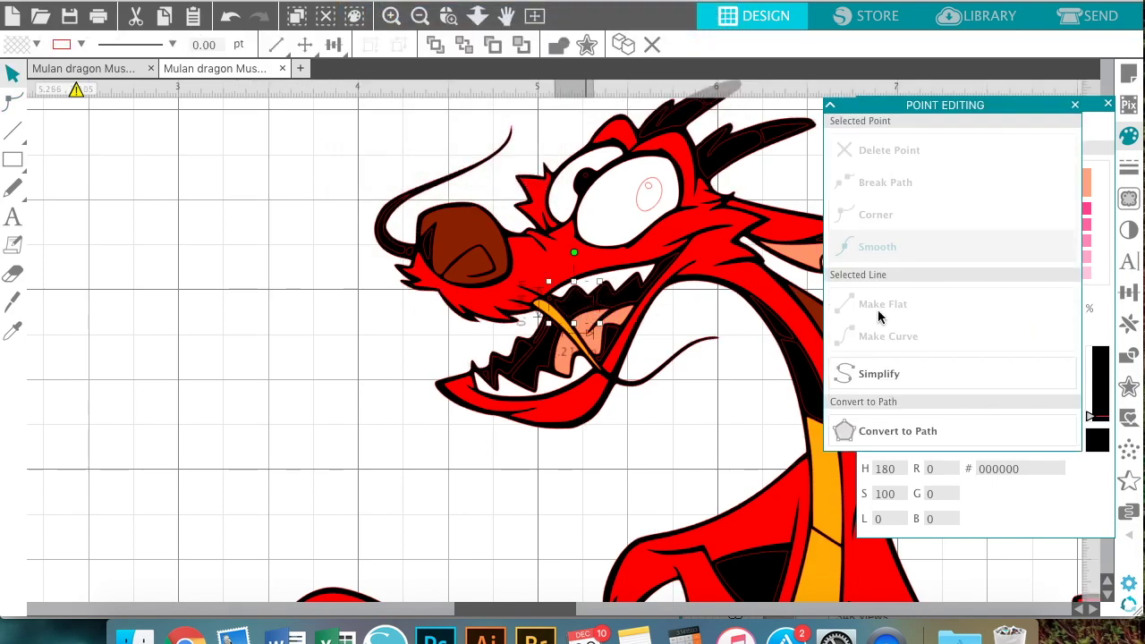
left_click(1077, 105)
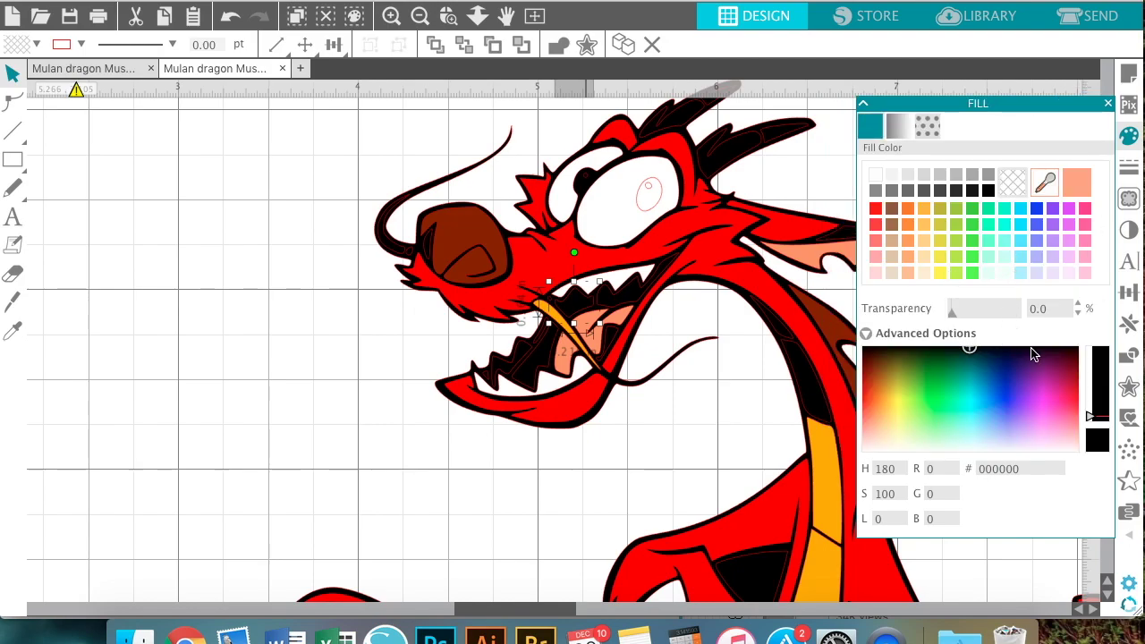
left_click(1045, 182)
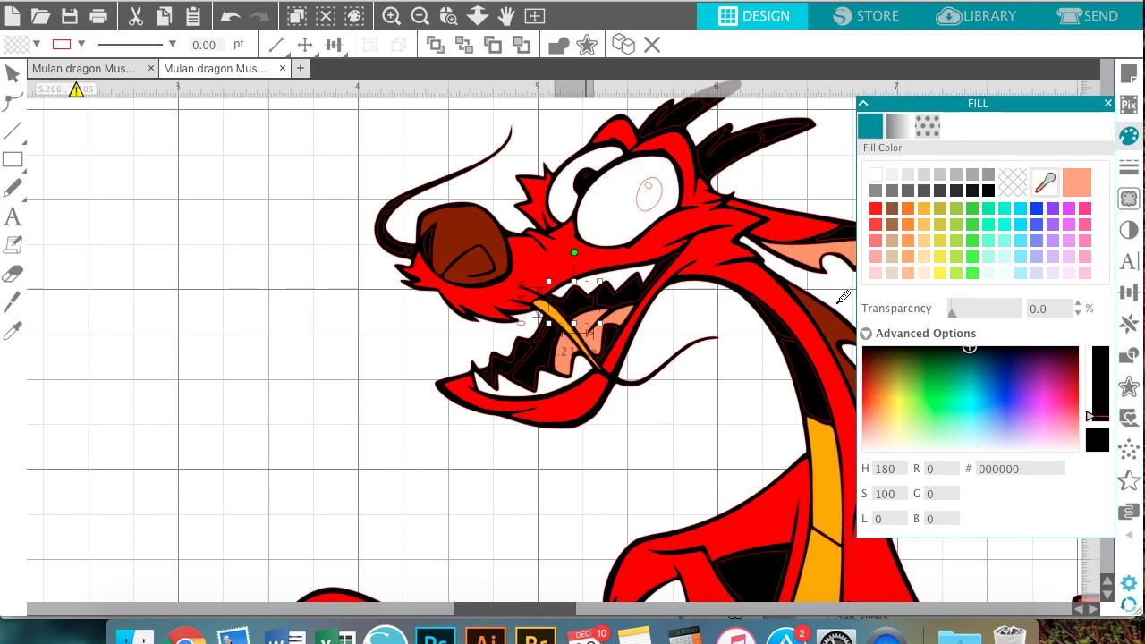
left_click(840, 320)
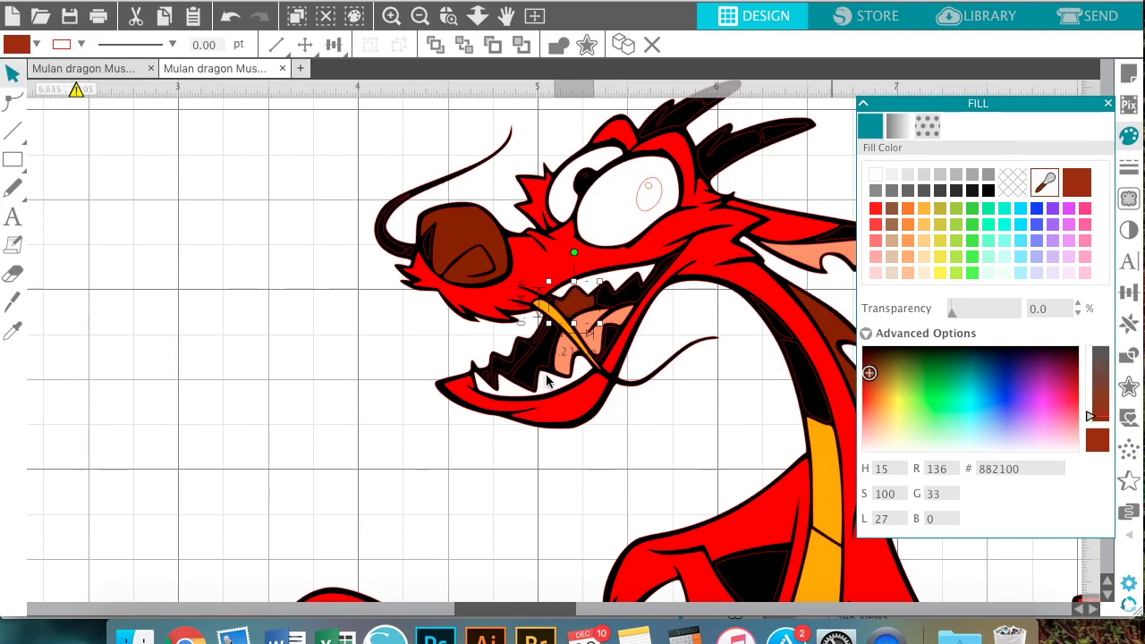
left_click(548, 373)
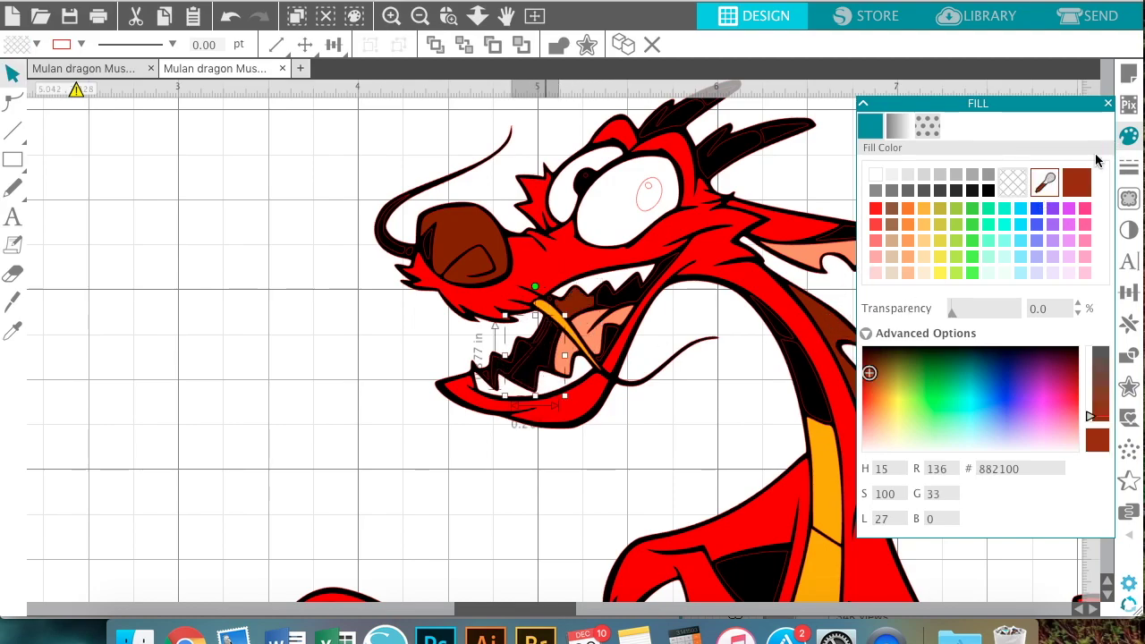
left_click(1081, 183)
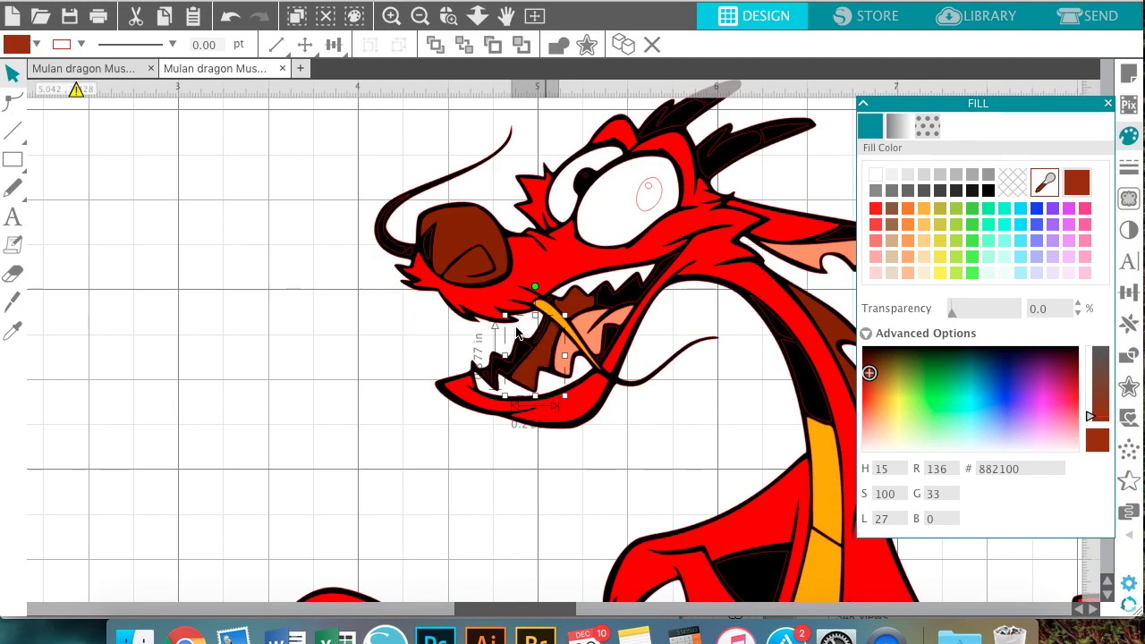
key("Escape")
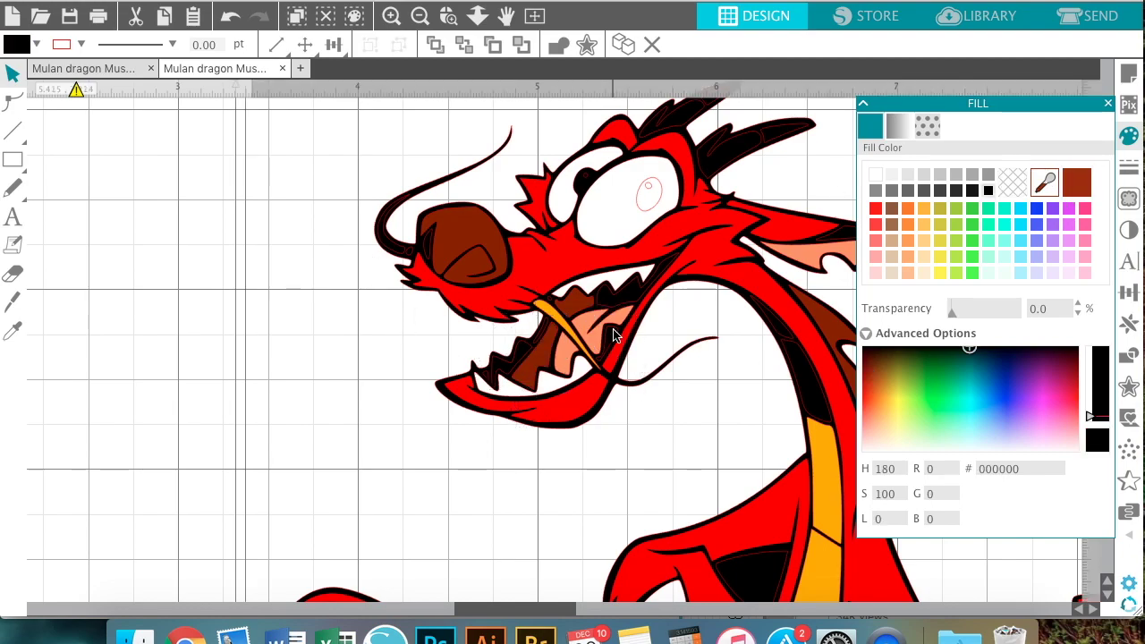
Fill the dragon's tongue shape with white.
left_click(157, 358)
left_click(608, 354)
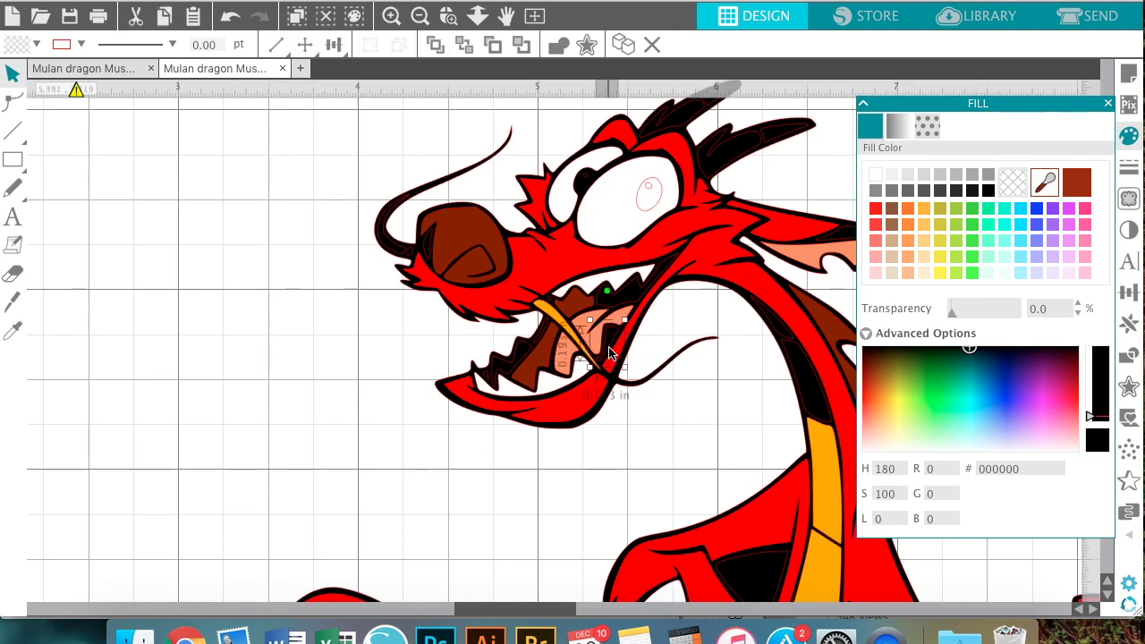
left_click(876, 175)
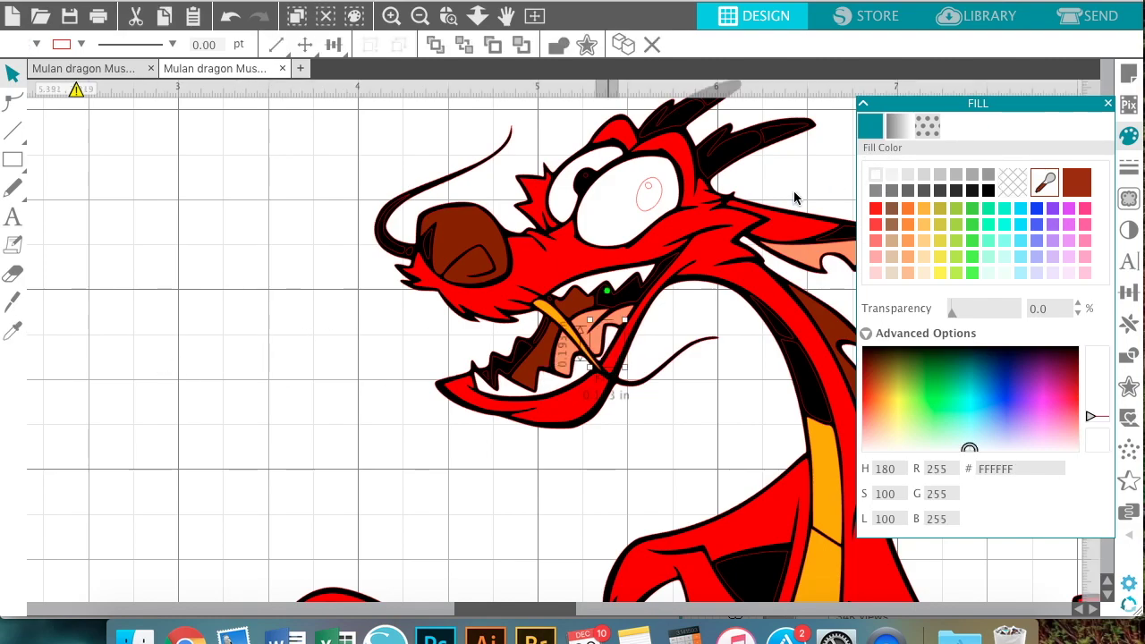
key("Escape")
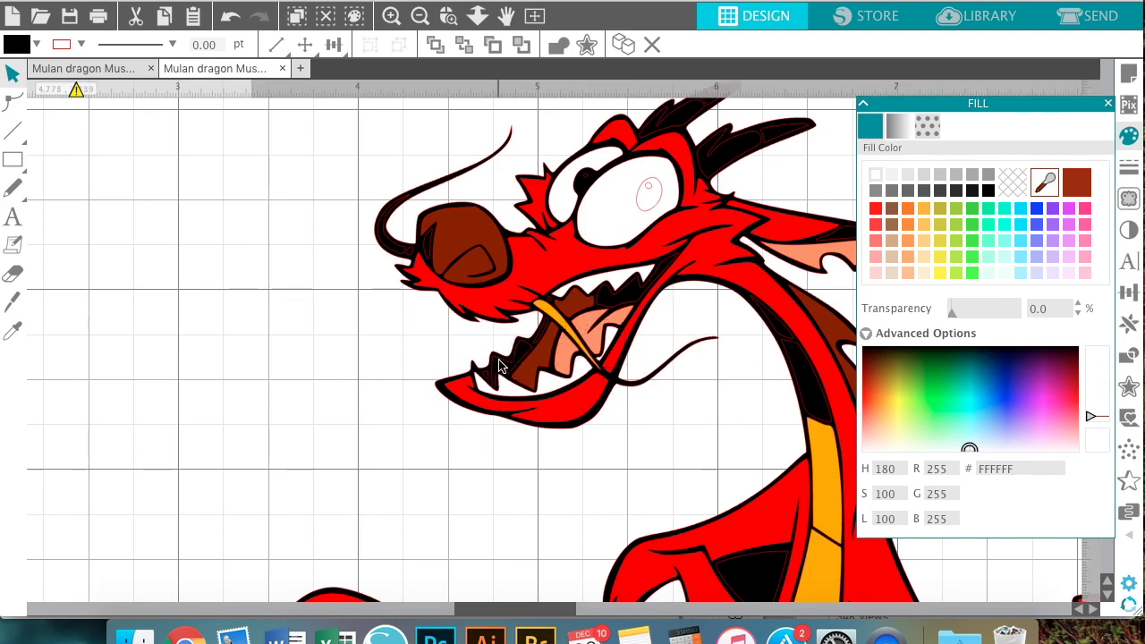
Zoom out and switch to the other dragon document so both dragons are visible.
left_click(420, 16)
left_click(419, 16)
left_click(420, 16)
left_click(419, 16)
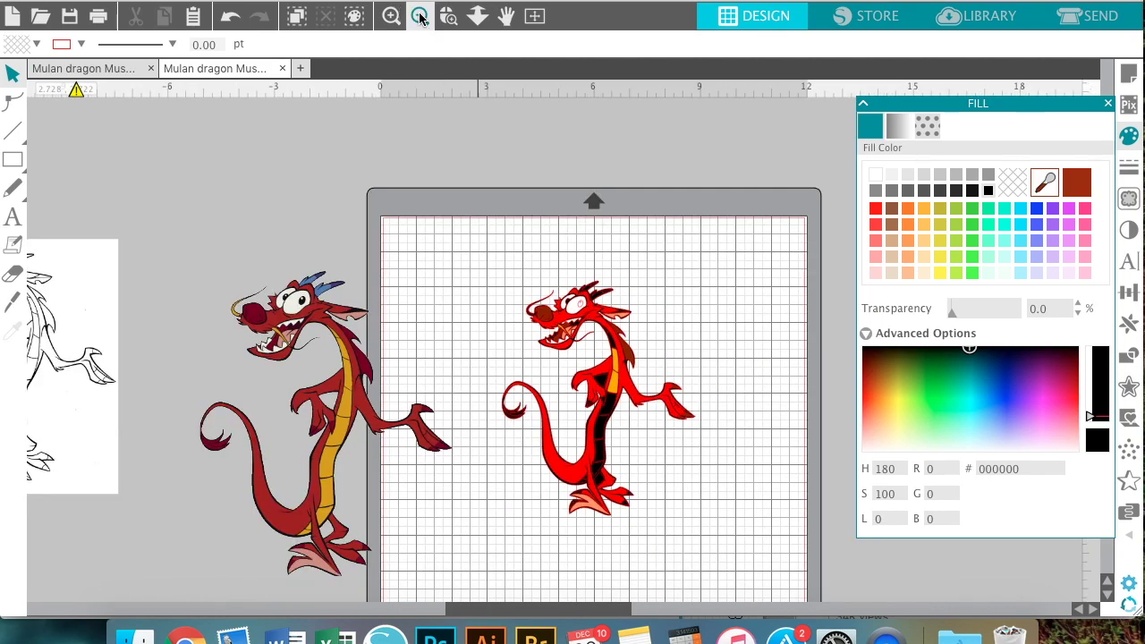
left_click_drag(463, 350, 445, 278)
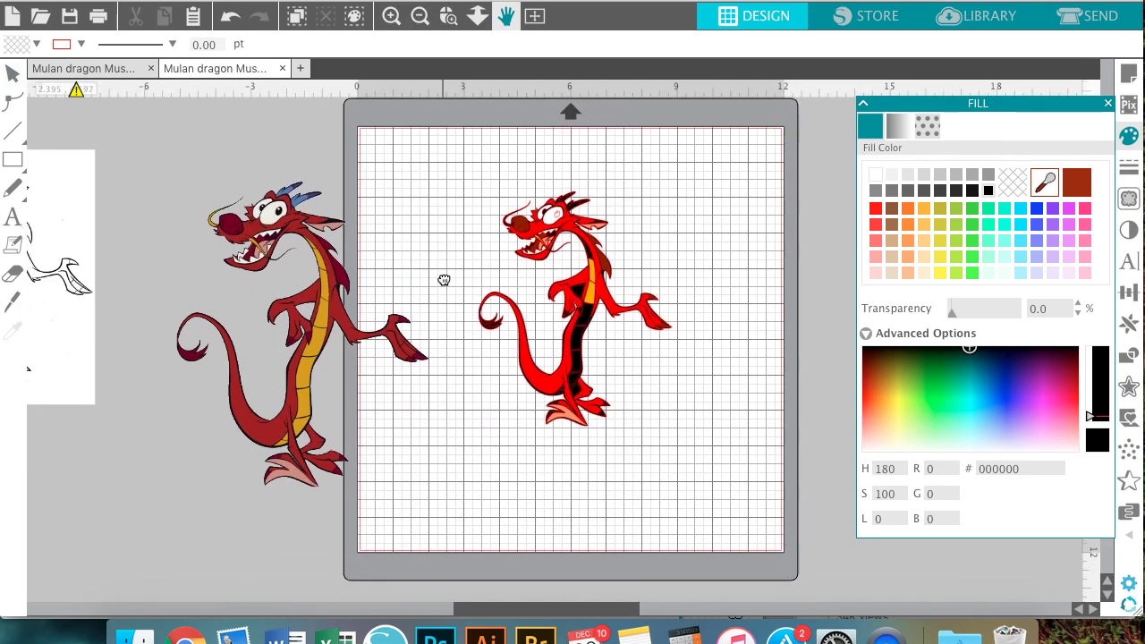
left_click(61, 75)
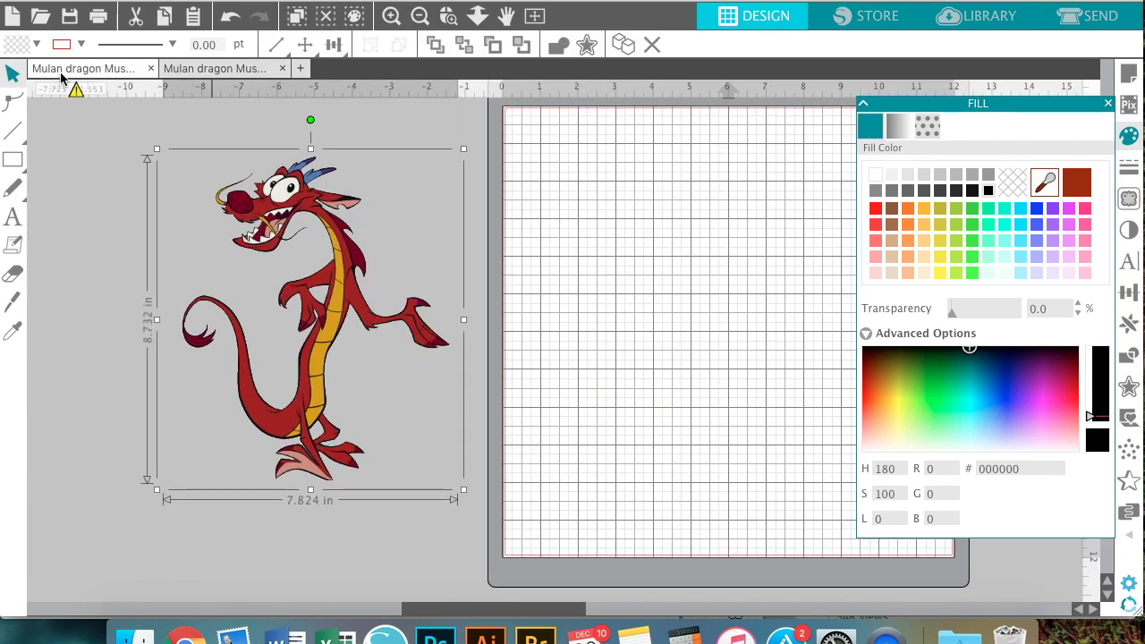
left_click_drag(680, 340, 566, 513)
Select the coloured dragon with its colour swatches and position them on the cutting mat.
left_click_drag(186, 137, 539, 462)
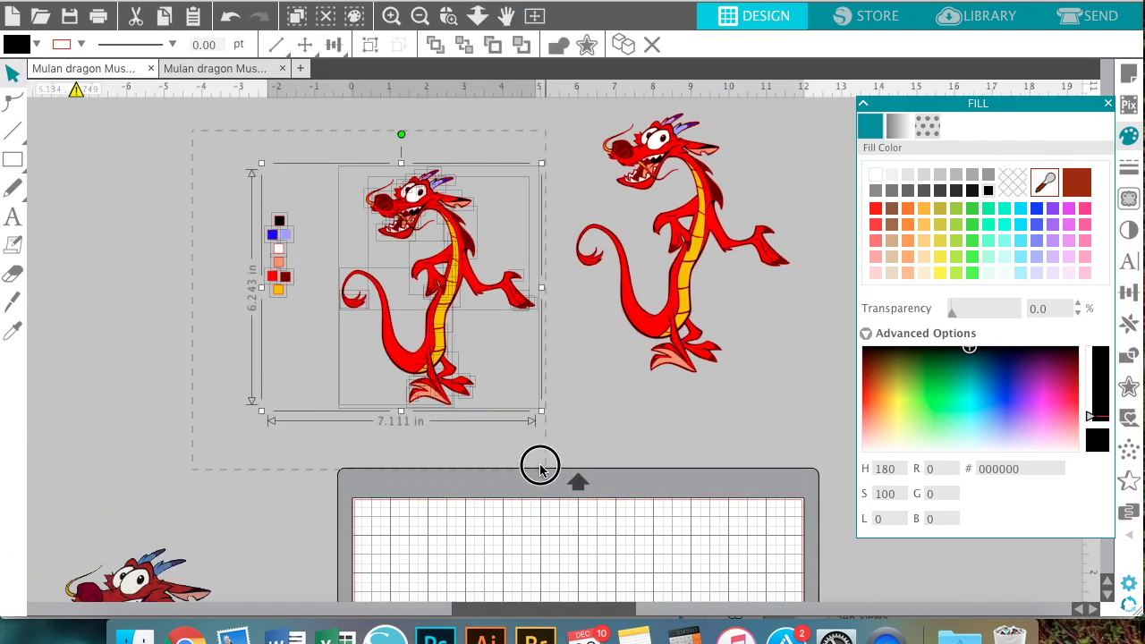
left_click_drag(440, 253, 536, 541)
key("space")
left_click_drag(656, 506, 637, 148)
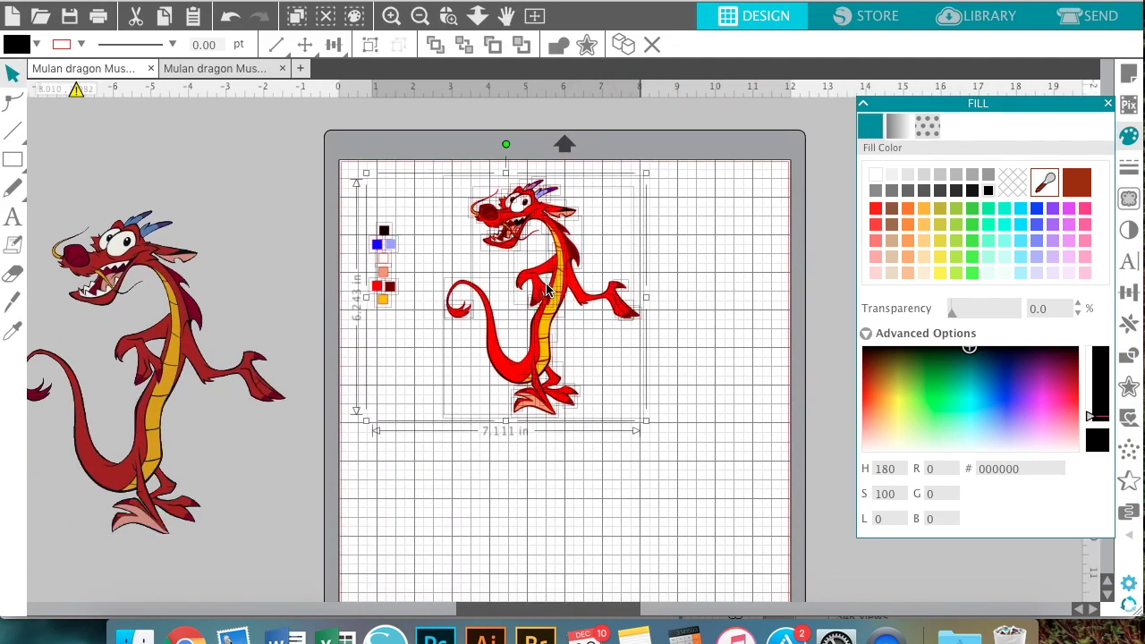
left_click_drag(536, 299, 452, 345)
Move the reference dragon off to the left and zoom in on the dragon's body.
left_click_drag(159, 379, 5, 459)
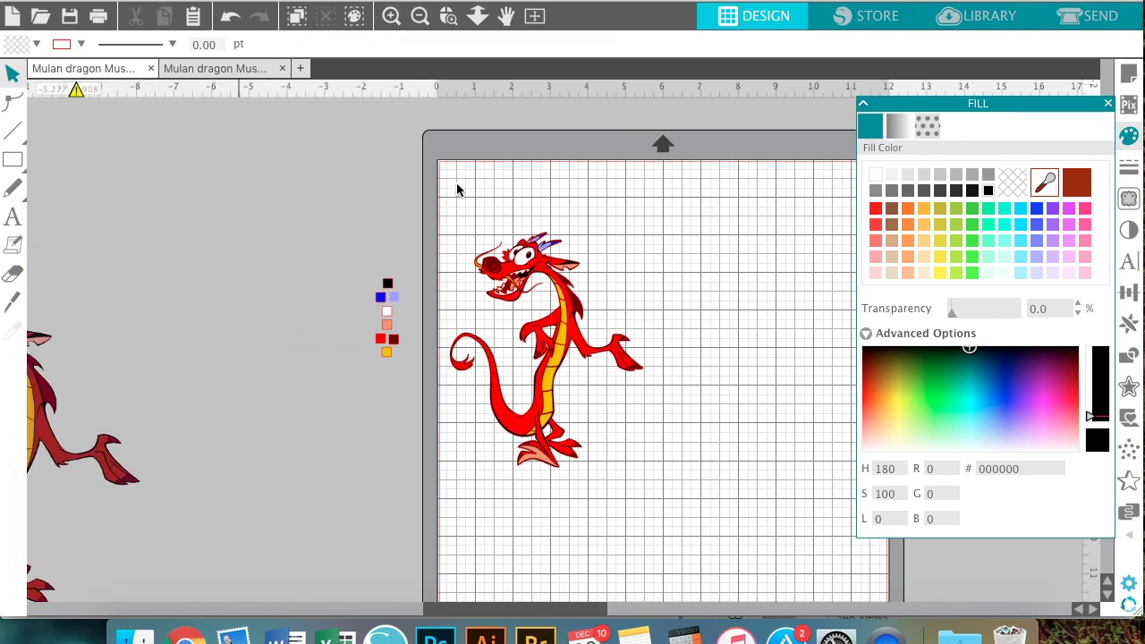
left_click(392, 17)
left_click(393, 17)
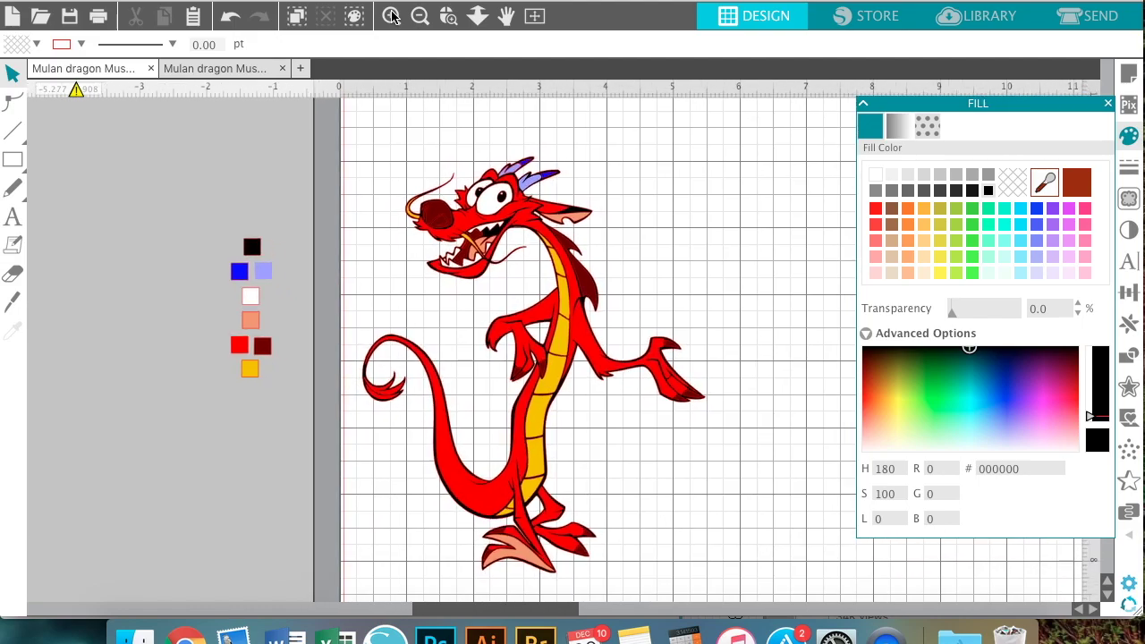
left_click(392, 16)
left_click(392, 16)
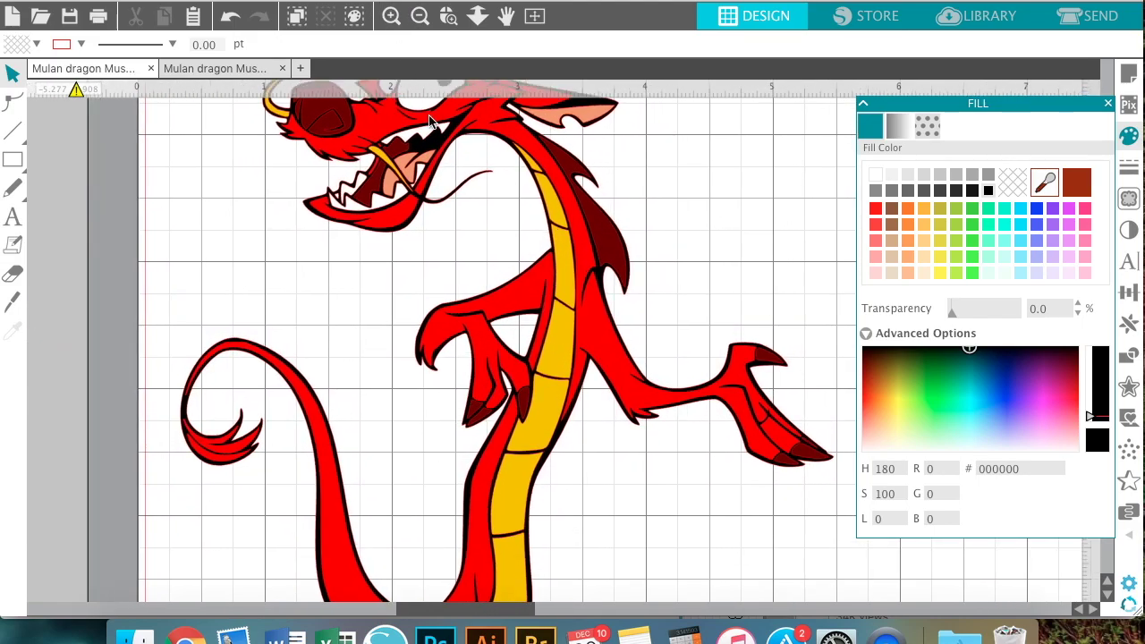